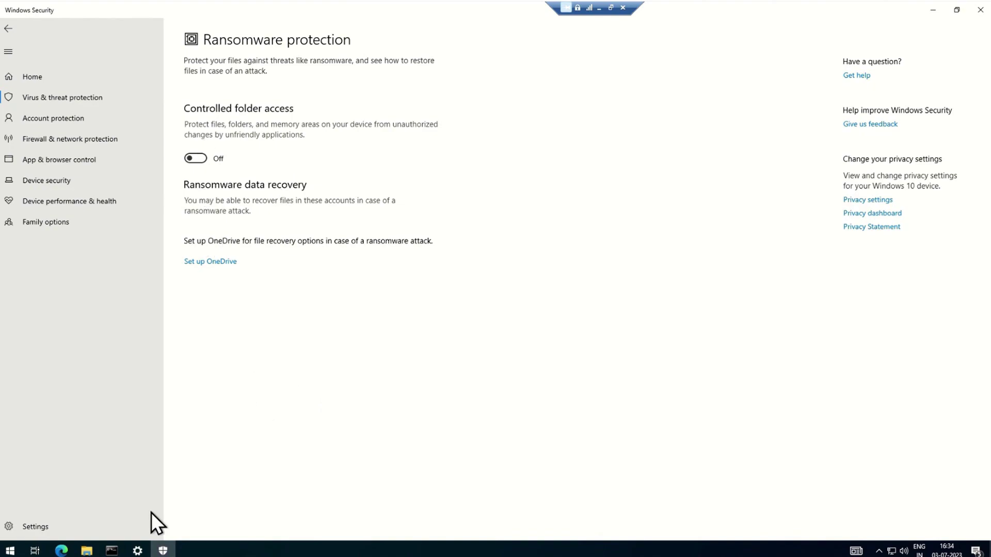
- Verify in Command Prompt that the host is Intune-ASR-Client and the sense service is RUNNING
{"action": "left_click", "coordinate": [111, 550]}
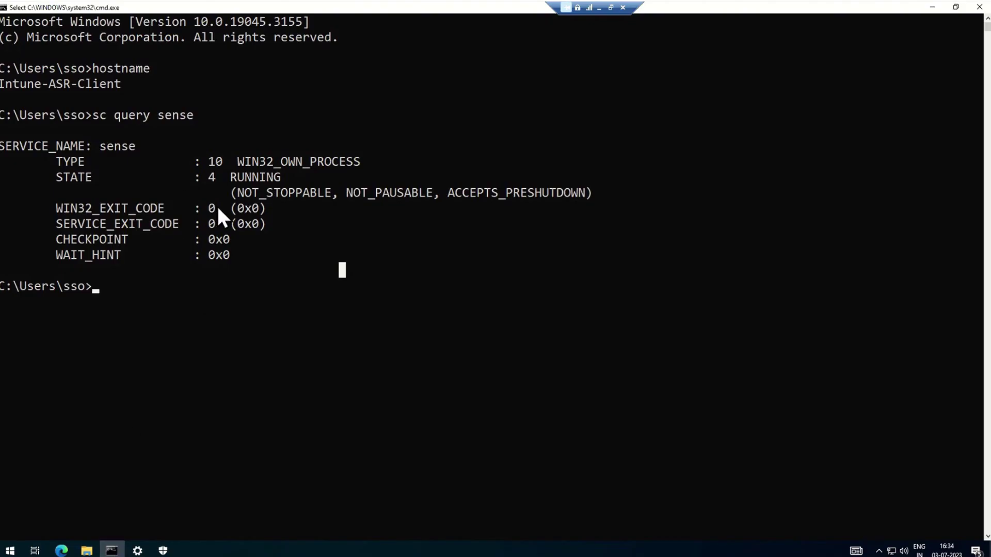
{"action": "left_click_drag", "start_coordinate": [11, 82], "coordinate": [122, 87]}
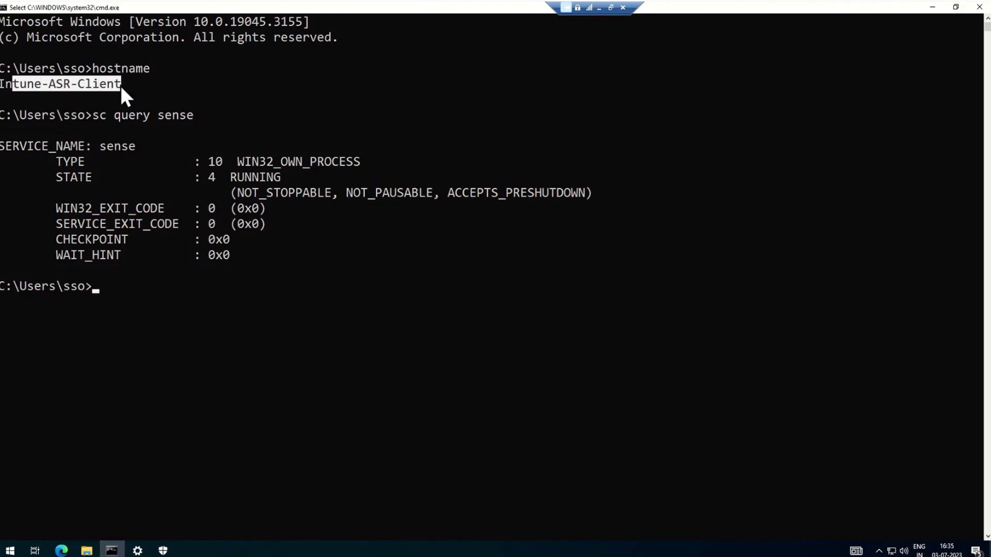
{"action": "left_click", "coordinate": [204, 162]}
{"action": "left_click_drag", "start_coordinate": [85, 115], "coordinate": [193, 134]}
{"action": "left_click", "coordinate": [343, 329]}
{"action": "left_click_drag", "start_coordinate": [230, 177], "coordinate": [287, 193]}
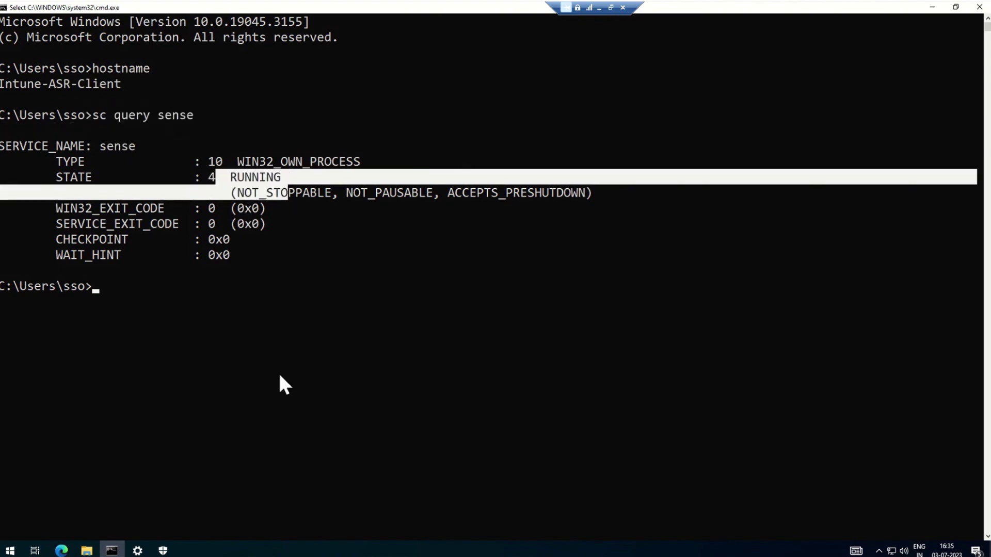
{"action": "left_click", "coordinate": [267, 398]}
{"action": "left_click", "coordinate": [138, 551]}
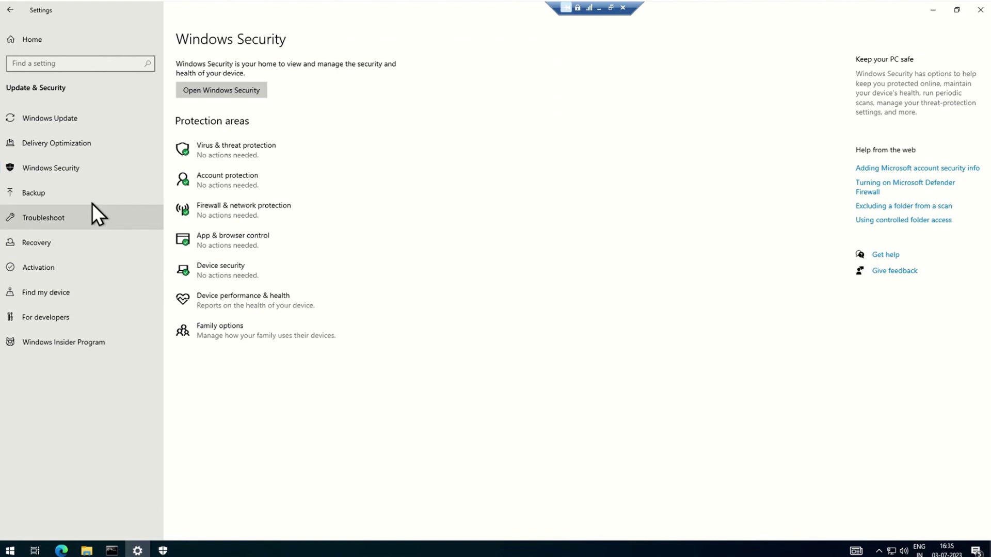
- Open the Azure AD work account's management info under Accounts > Access work or school
{"action": "left_click", "coordinate": [31, 40]}
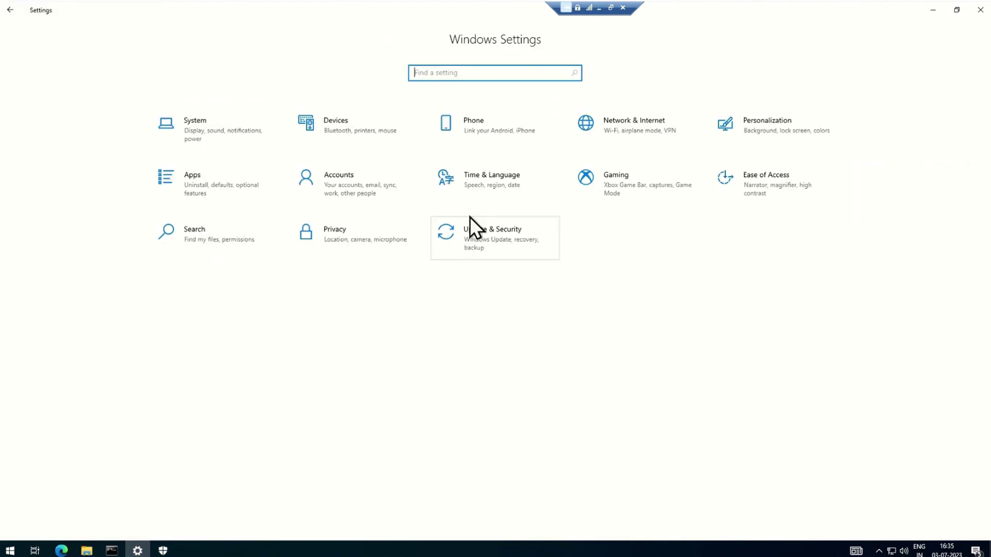
{"action": "left_click", "coordinate": [353, 185]}
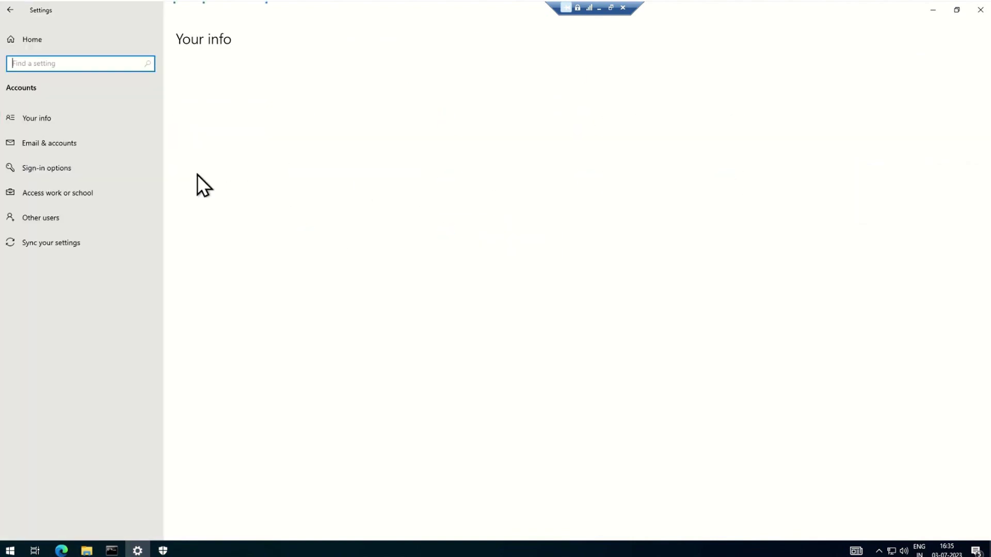
{"action": "left_click", "coordinate": [72, 201]}
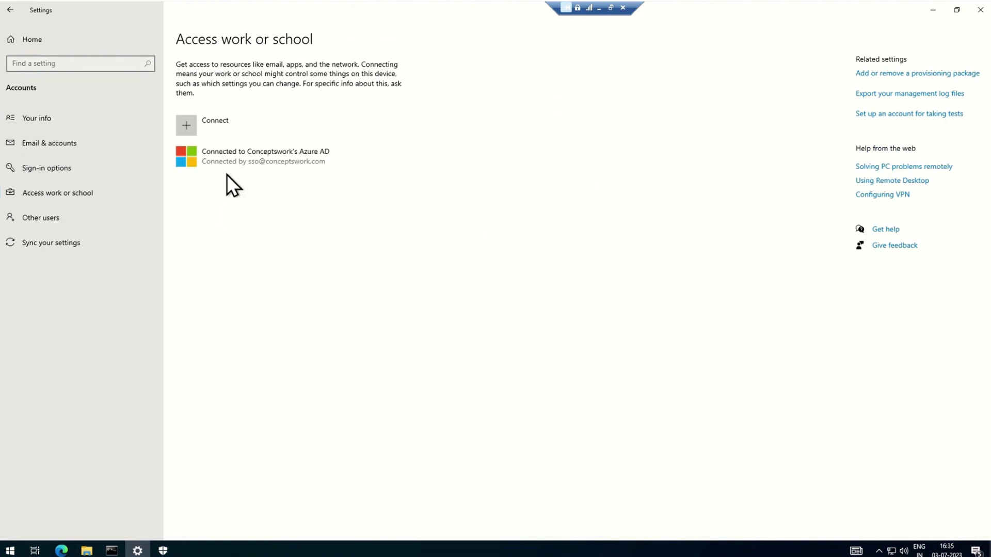
{"action": "left_click", "coordinate": [278, 168]}
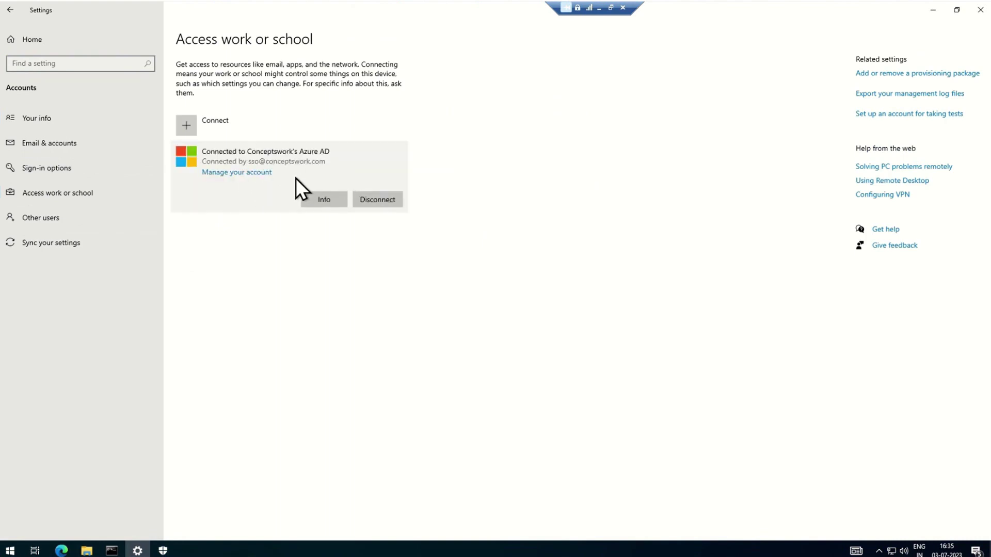
{"action": "left_click", "coordinate": [315, 205]}
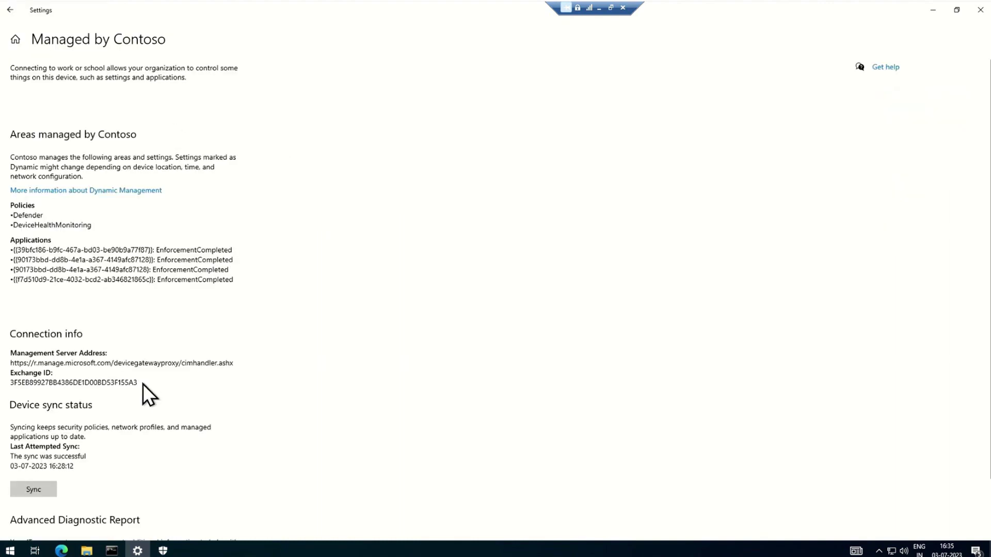
- Create the advanced diagnostic report and export the management log files
{"action": "scroll", "coordinate": [259, 324], "scroll_direction": "down", "scroll_amount": 1}
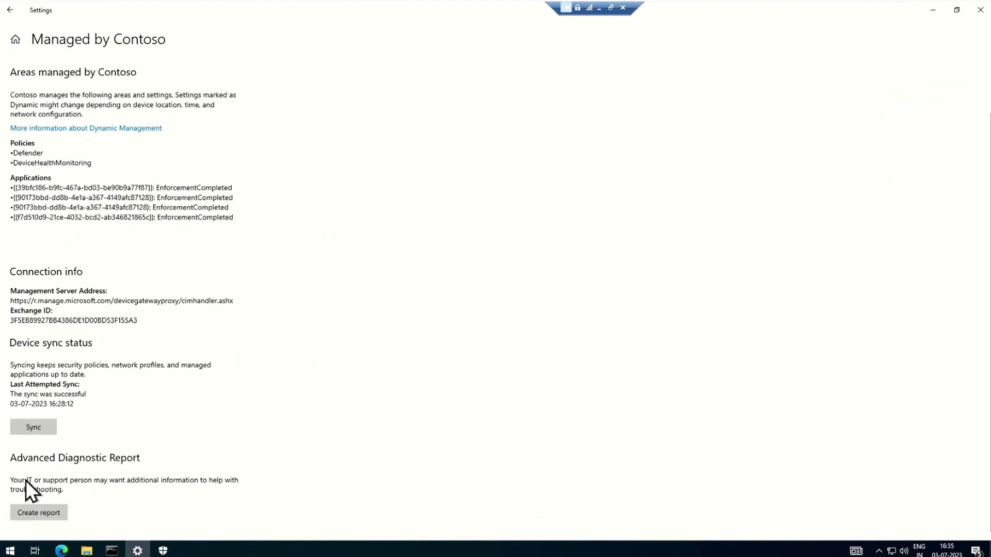
{"action": "left_click", "coordinate": [28, 515]}
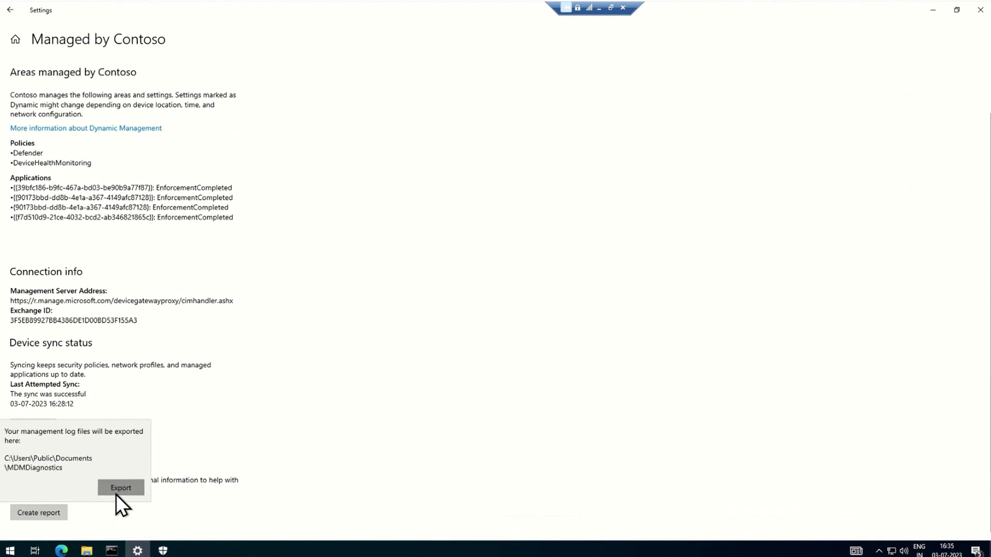
{"action": "left_click", "coordinate": [121, 487]}
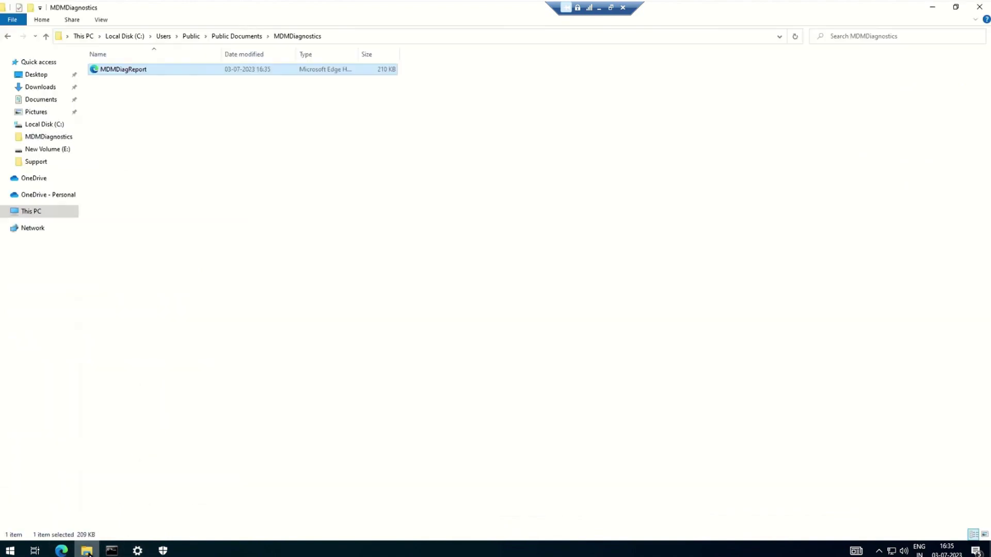
- Open MDMDiagReport in Edge and close the duplicate report tabs
{"action": "double_click", "coordinate": [147, 69]}
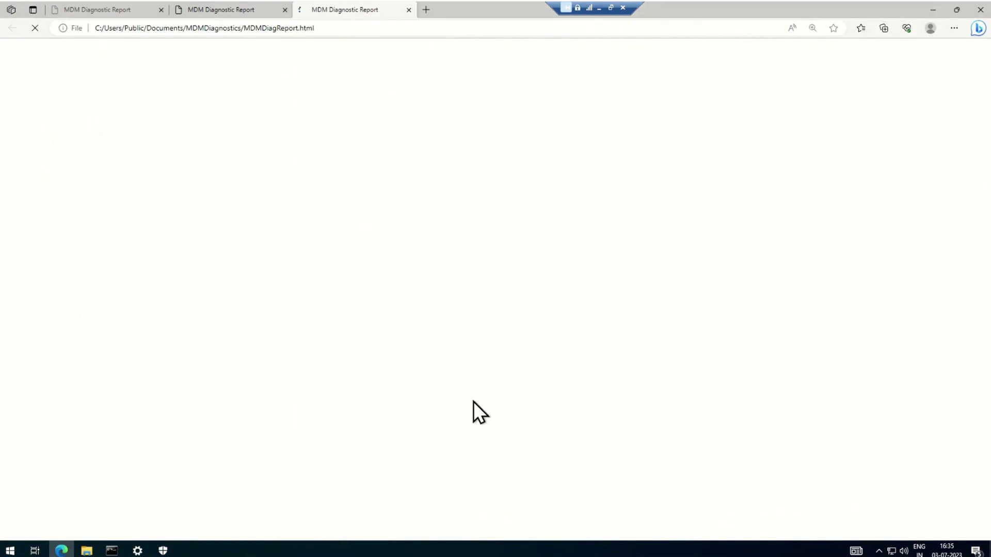
{"action": "left_click", "coordinate": [282, 10]}
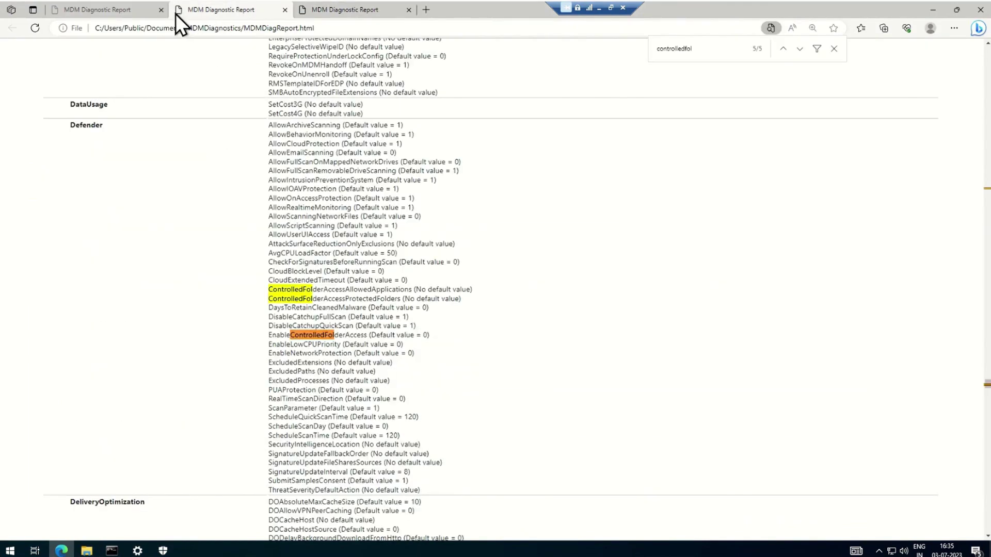
{"action": "left_click", "coordinate": [158, 6]}
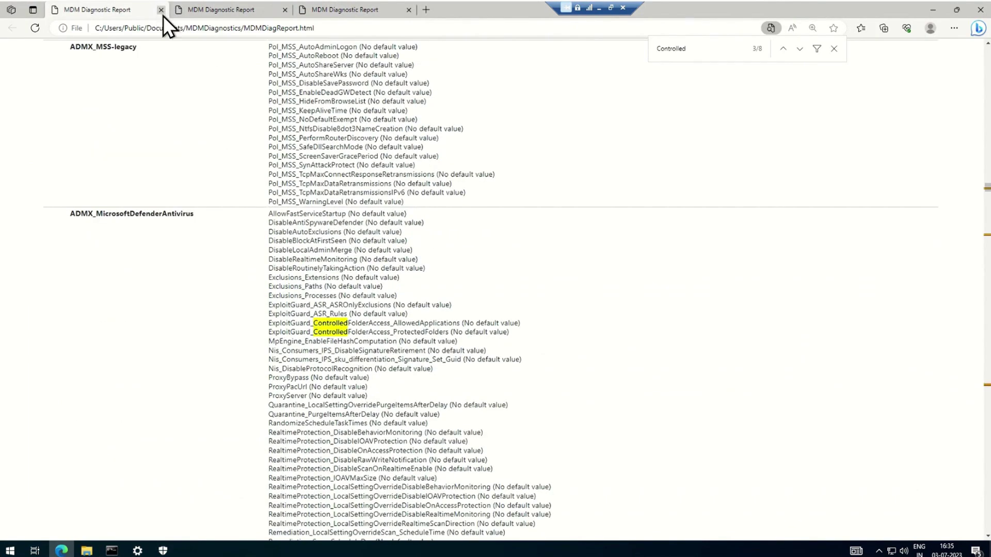
{"action": "left_click", "coordinate": [161, 10]}
{"action": "left_click", "coordinate": [161, 10]}
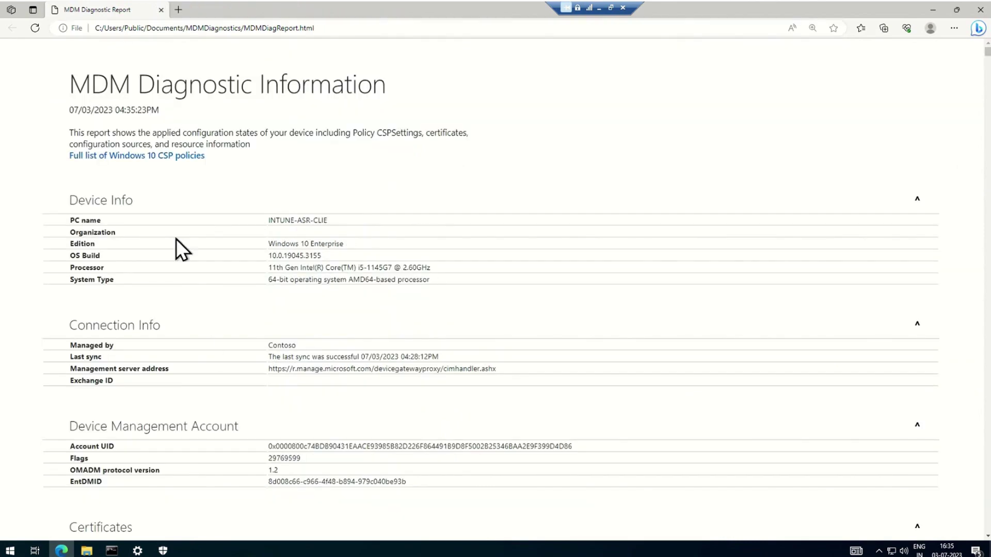
{"action": "scroll", "coordinate": [453, 375], "scroll_direction": "down", "scroll_amount": 6}
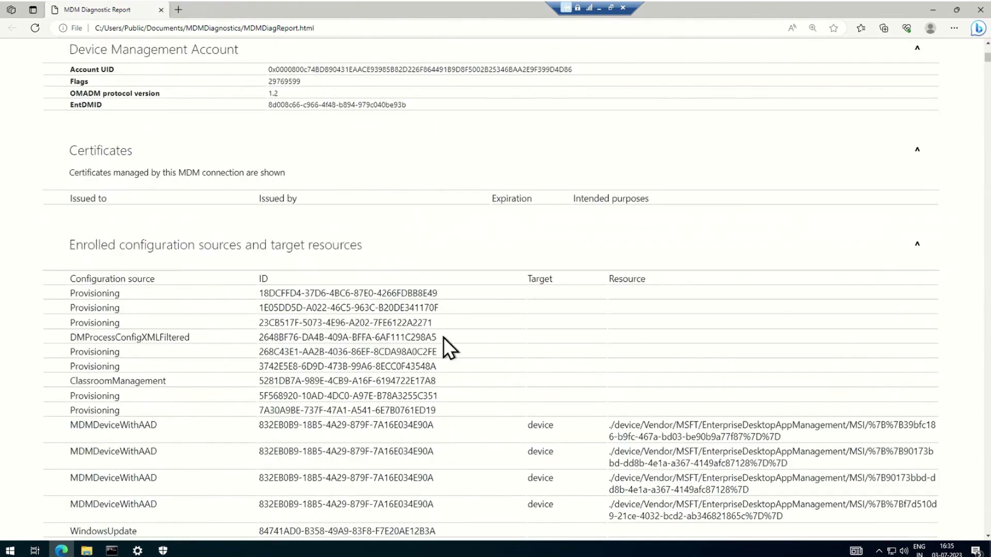
- Search the report for 'controlled' and step through the matches
{"action": "key", "text": "ctrl+f"}
{"action": "type", "text": "controlled"}
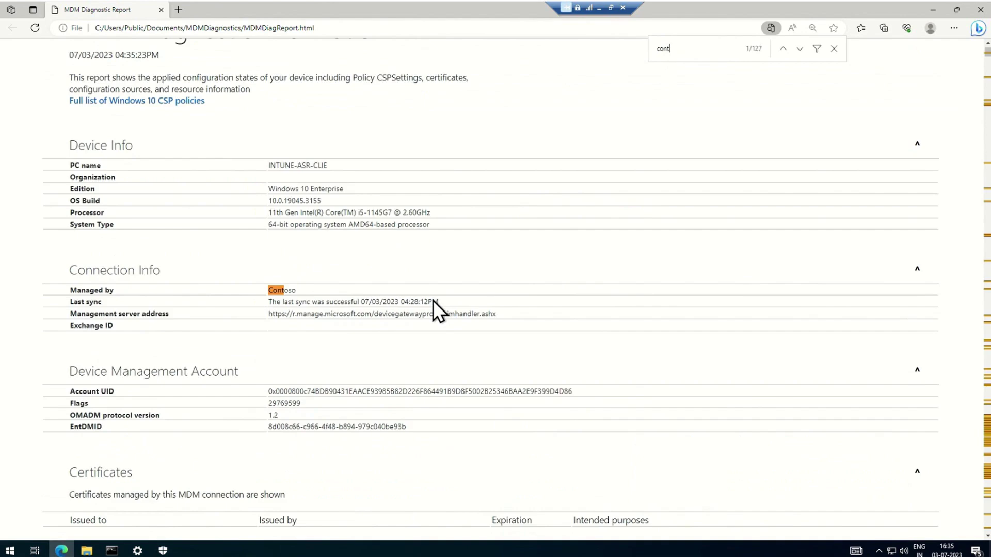
{"action": "key", "text": "Return"}
{"action": "key", "text": "Return"}
{"action": "key", "text": "Return"}
{"action": "key", "text": "Return"}
{"action": "key", "text": "Return"}
{"action": "key", "text": "Return"}
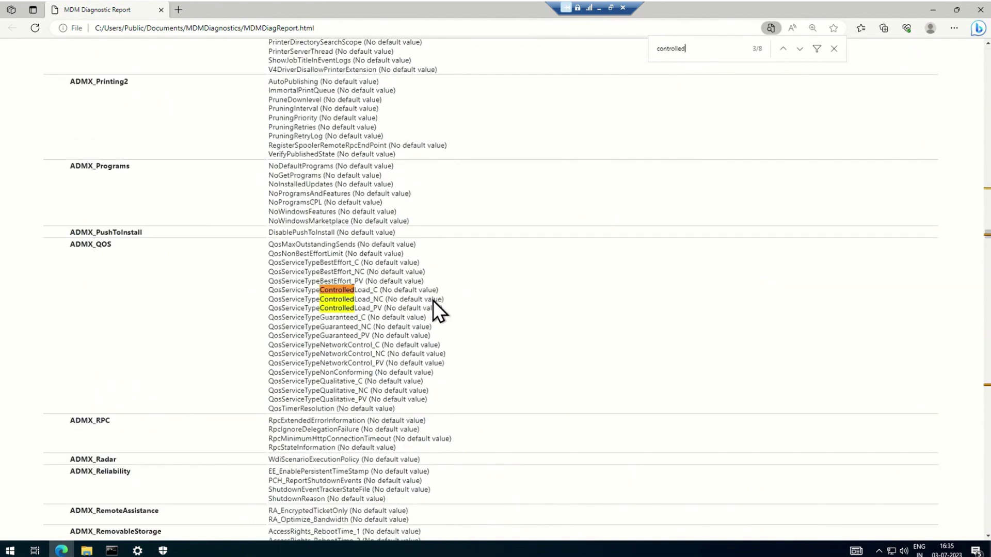
{"action": "key", "text": "Return"}
{"action": "key", "text": "Return"}
{"action": "key", "text": "Return"}
{"action": "key", "text": "Return"}
{"action": "key", "text": "Return"}
{"action": "key", "text": "Return"}
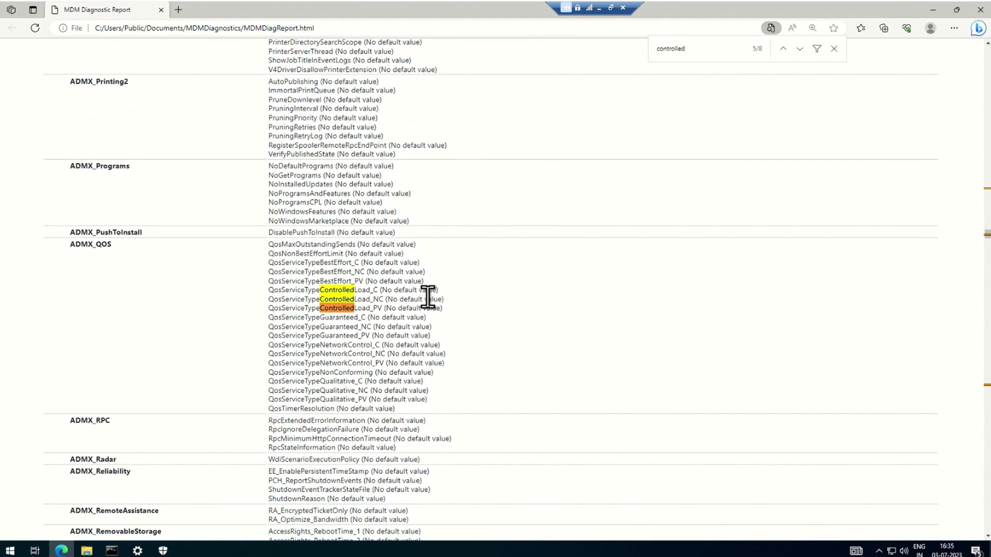
{"action": "left_click_drag", "start_coordinate": [285, 308], "coordinate": [416, 284]}
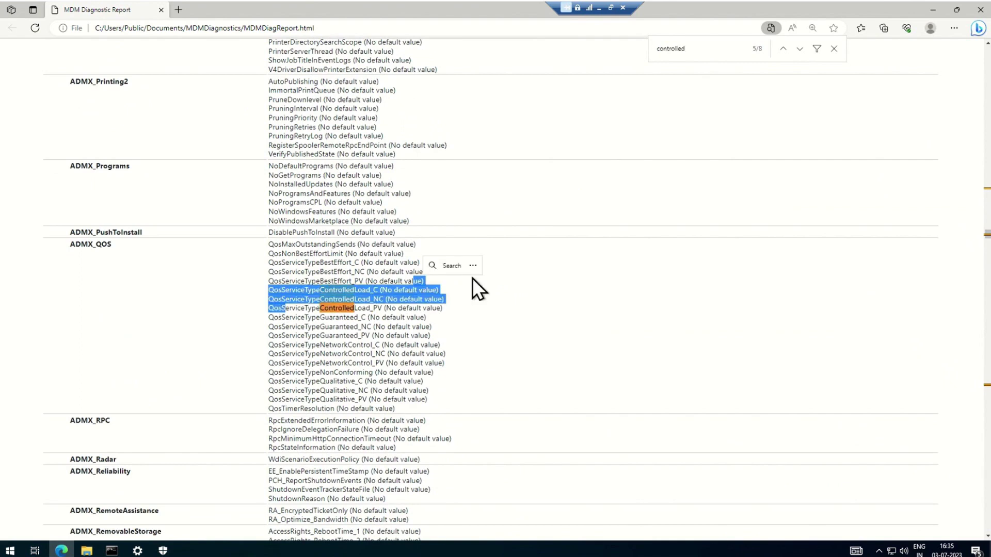
{"action": "left_click", "coordinate": [704, 49]}
{"action": "key", "text": "Return"}
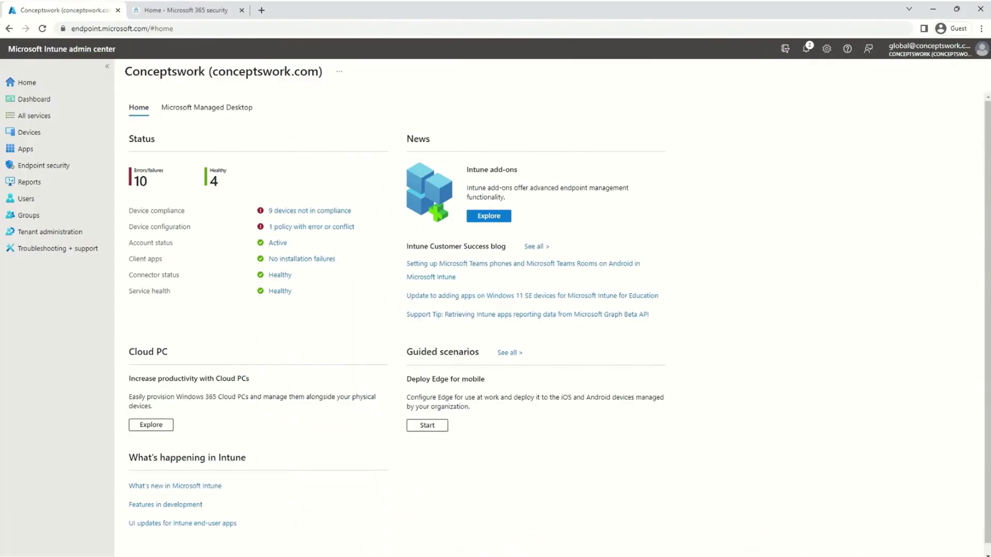
- Go to Endpoint security > Attack surface reduction
{"action": "left_click", "coordinate": [96, 29]}
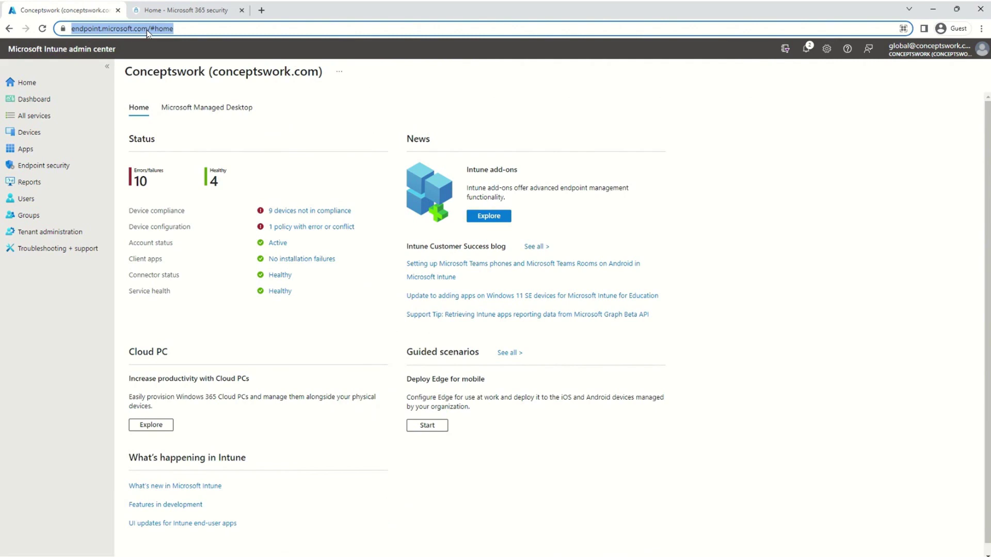
{"action": "left_click", "coordinate": [96, 376]}
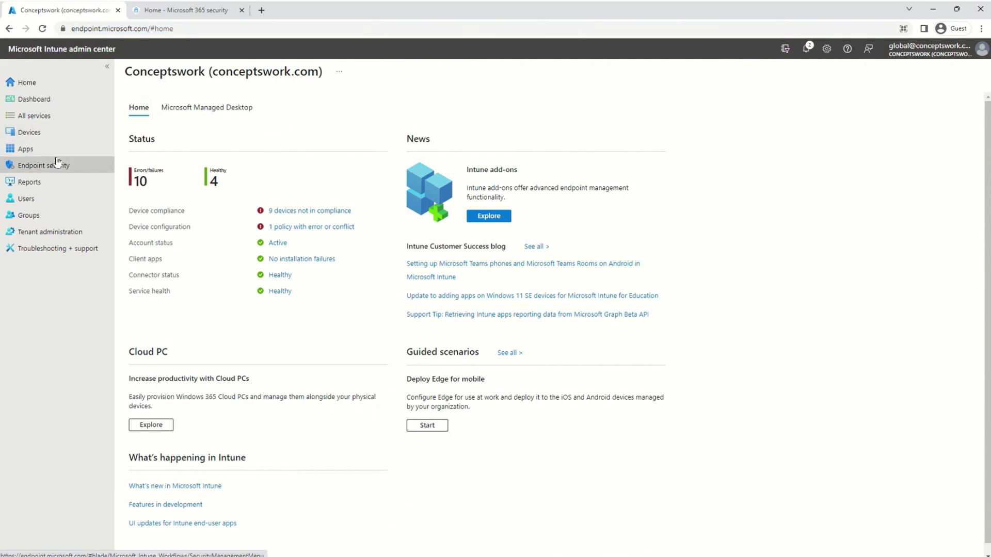
{"action": "left_click", "coordinate": [57, 164]}
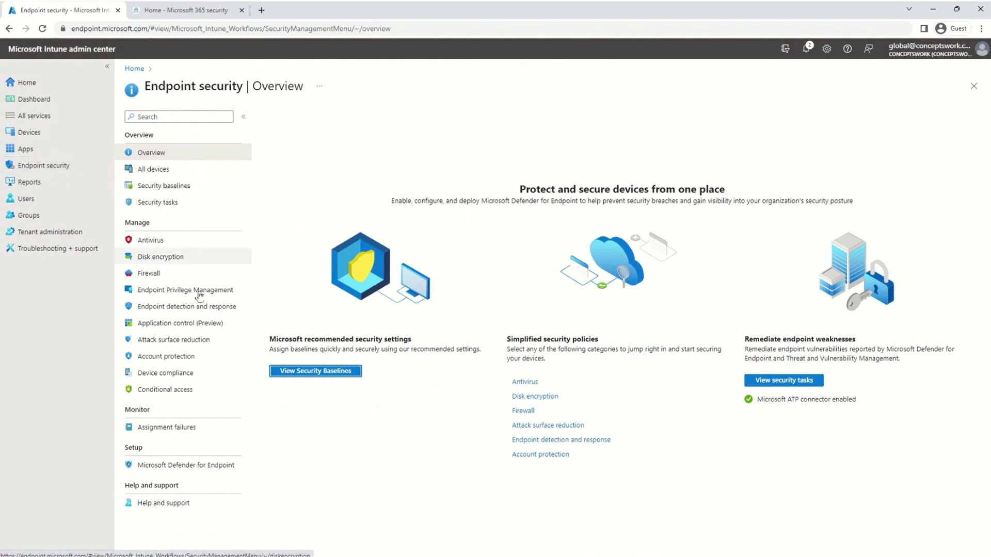
{"action": "left_click", "coordinate": [218, 345]}
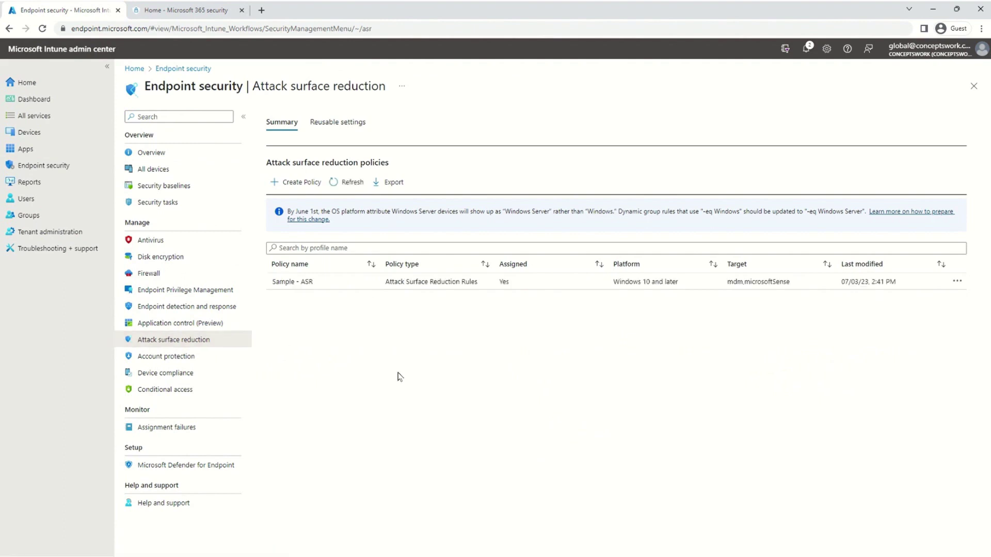
- Create a Windows 10, Windows 11, and Windows Server policy using the Attack Surface Reduction Rules profile
{"action": "left_click", "coordinate": [296, 182]}
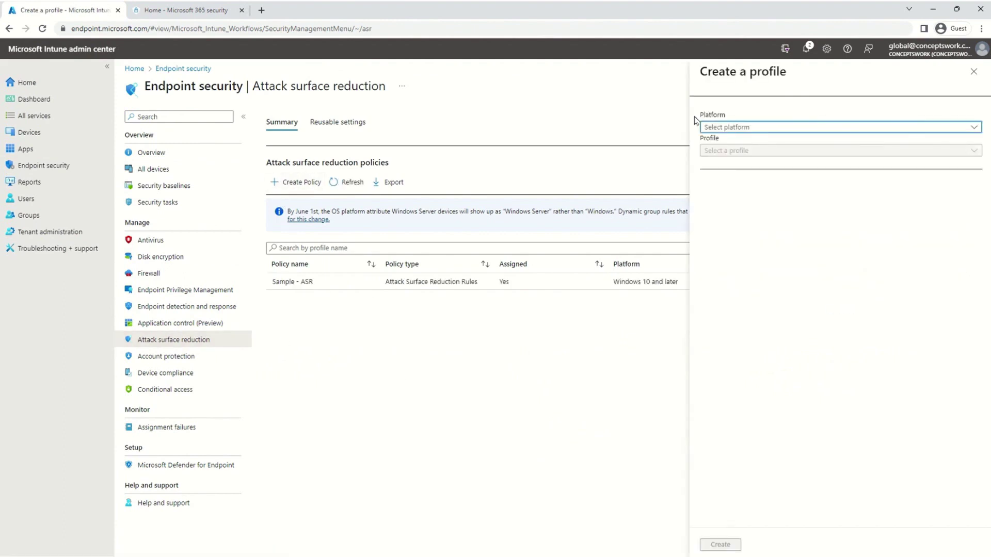
{"action": "left_click", "coordinate": [735, 128]}
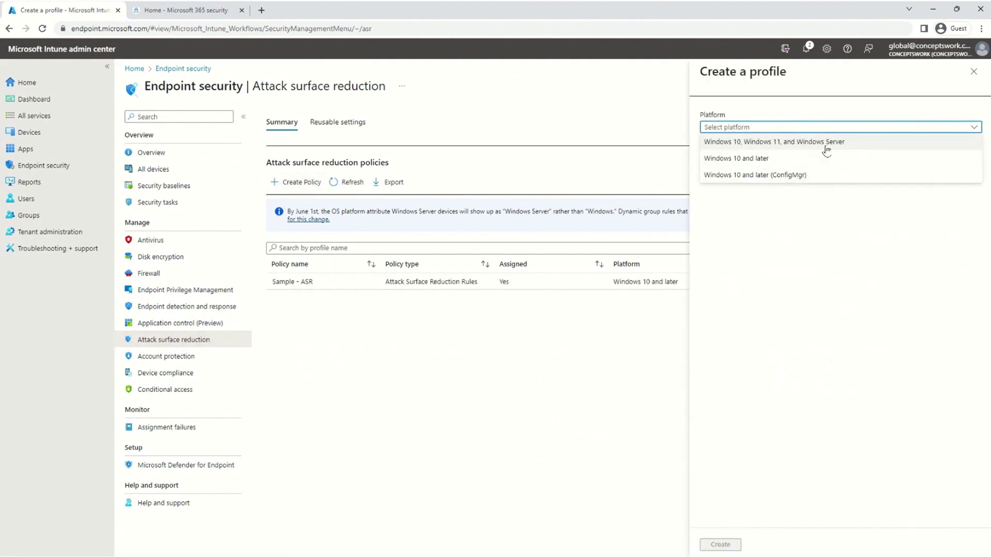
{"action": "left_click", "coordinate": [843, 149]}
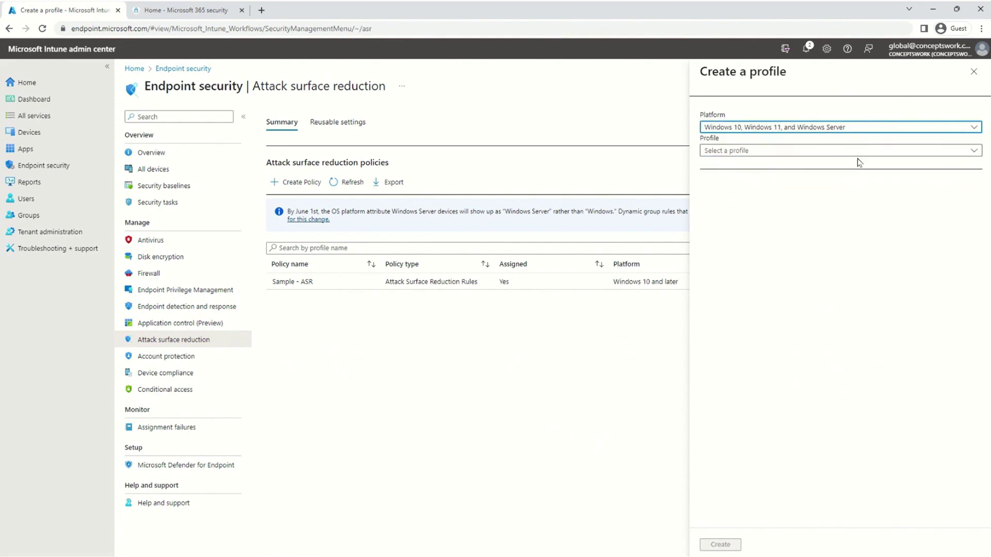
{"action": "left_click", "coordinate": [830, 151]}
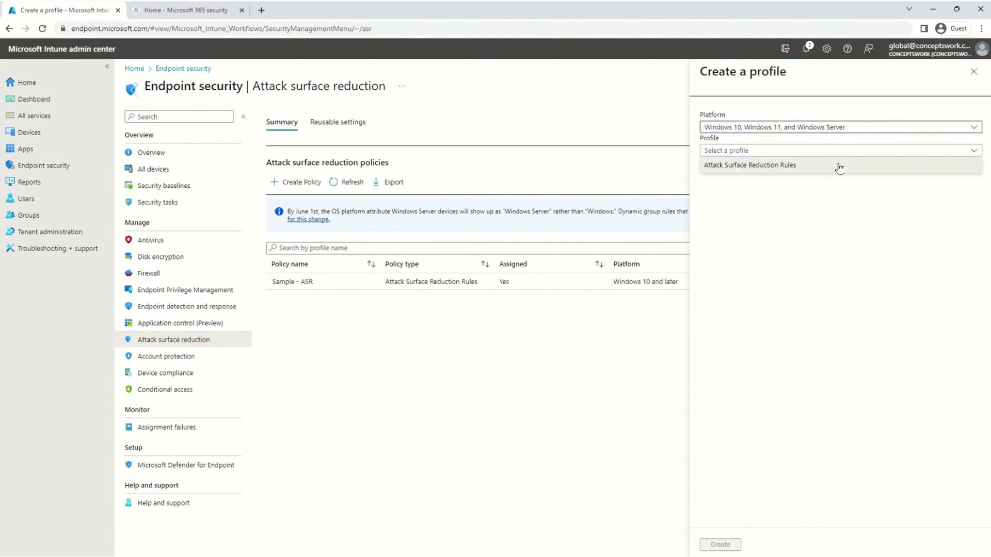
{"action": "left_click", "coordinate": [839, 166]}
{"action": "left_click", "coordinate": [720, 545]}
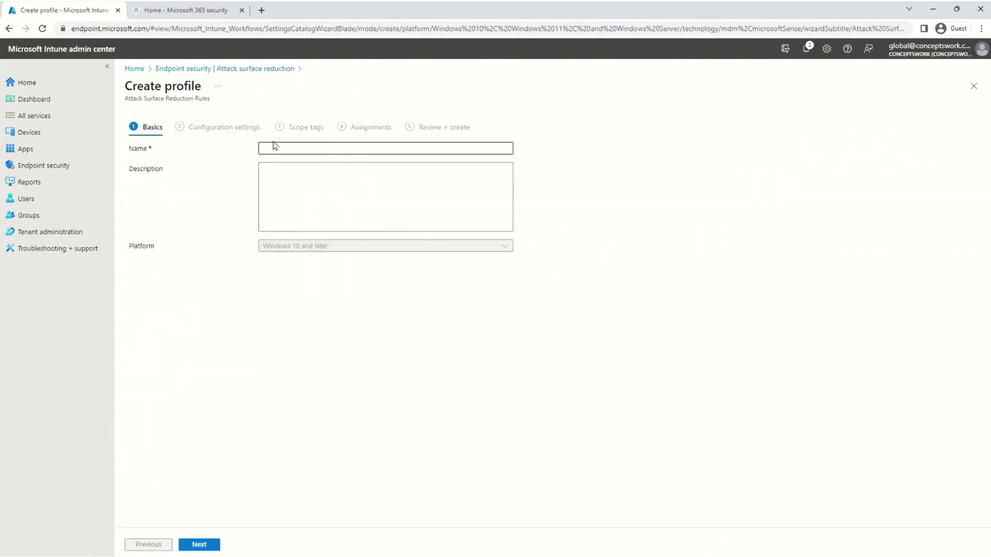
- Name the profile CFA-Intune and continue to the configuration settings
{"action": "left_click", "coordinate": [274, 145]}
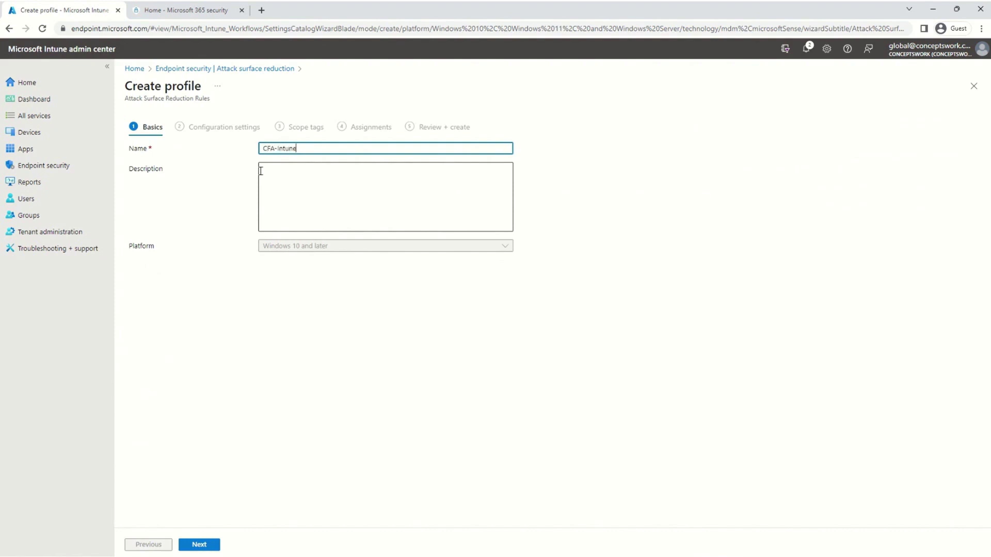
{"action": "left_click", "coordinate": [324, 197]}
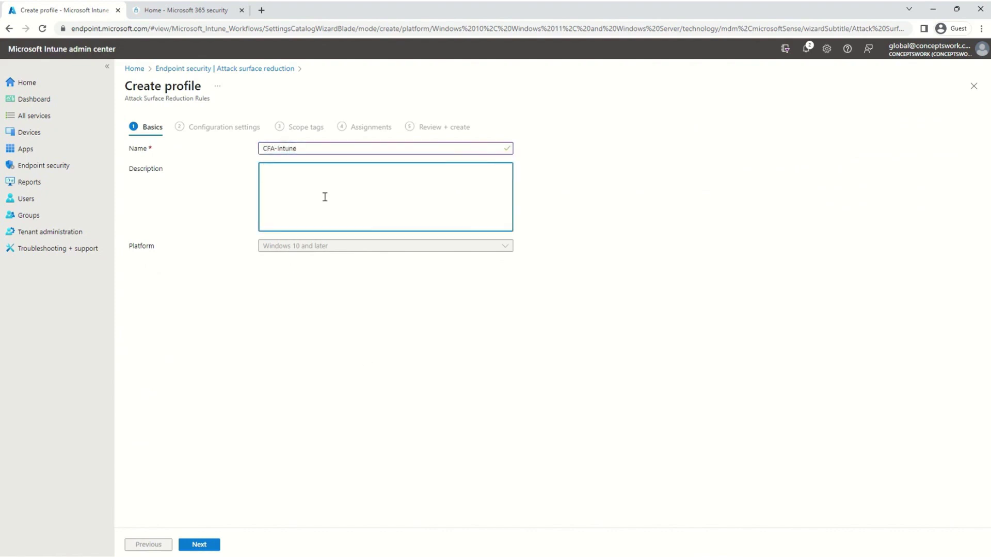
{"action": "left_click", "coordinate": [199, 545]}
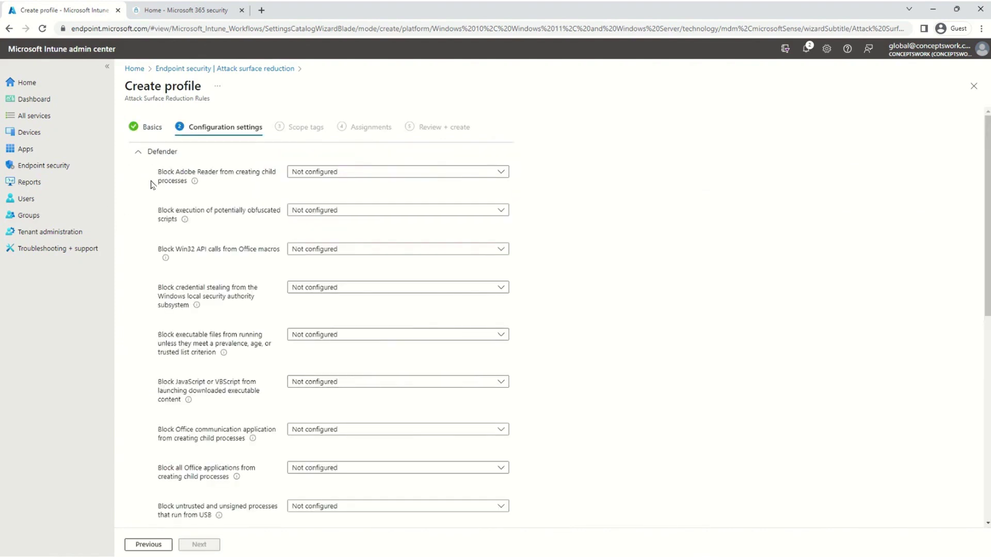
- Enlarge the page and open the Enable Controlled Folder Access dropdown
{"action": "scroll", "coordinate": [243, 335], "scroll_direction": "down", "scroll_amount": 5}
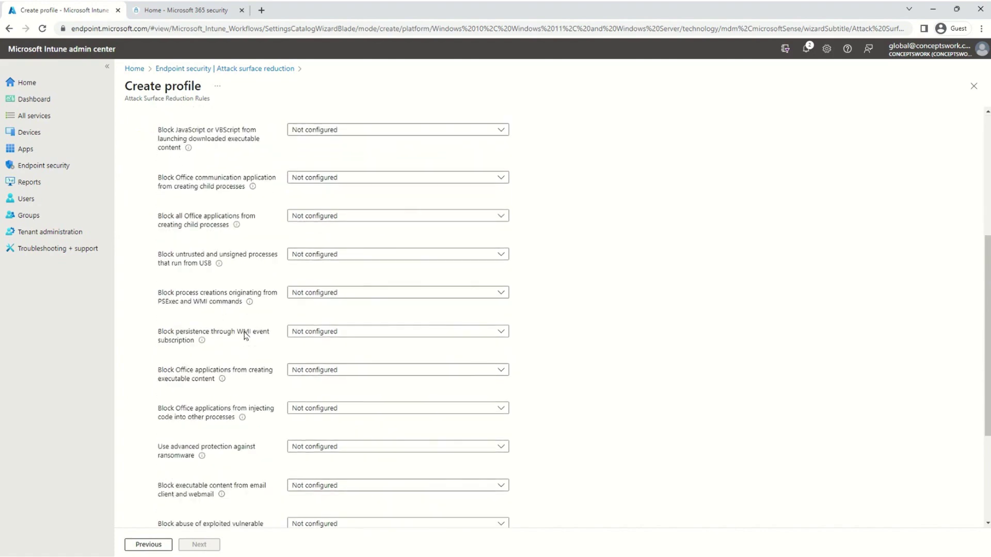
{"action": "scroll", "coordinate": [253, 400], "scroll_direction": "down", "scroll_amount": 3}
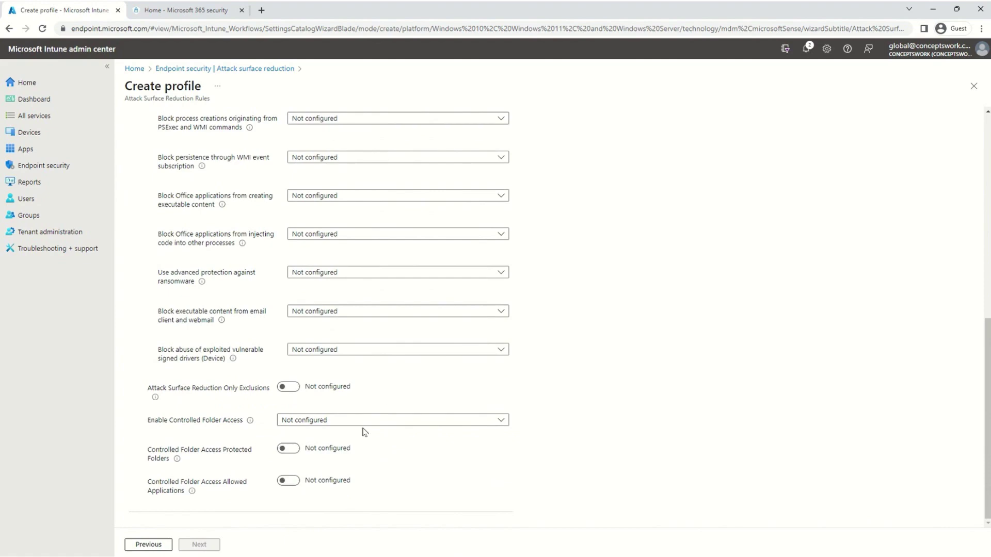
{"action": "key", "text": "ctrl+plus"}
{"action": "key", "text": "ctrl+plus"}
{"action": "key", "text": "ctrl+plus"}
{"action": "key", "text": "ctrl+plus"}
{"action": "scroll", "coordinate": [407, 372], "scroll_direction": "down", "scroll_amount": 6}
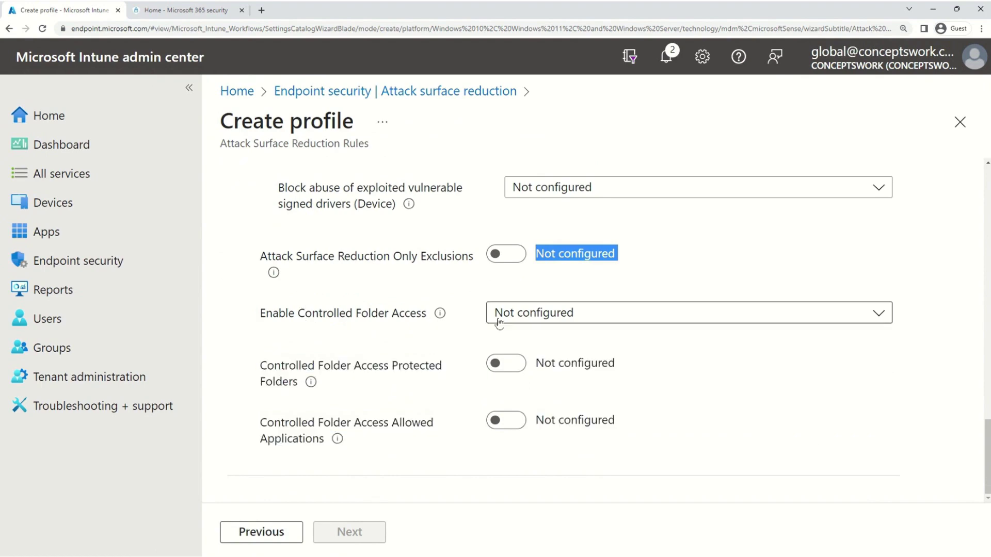
{"action": "left_click", "coordinate": [589, 320]}
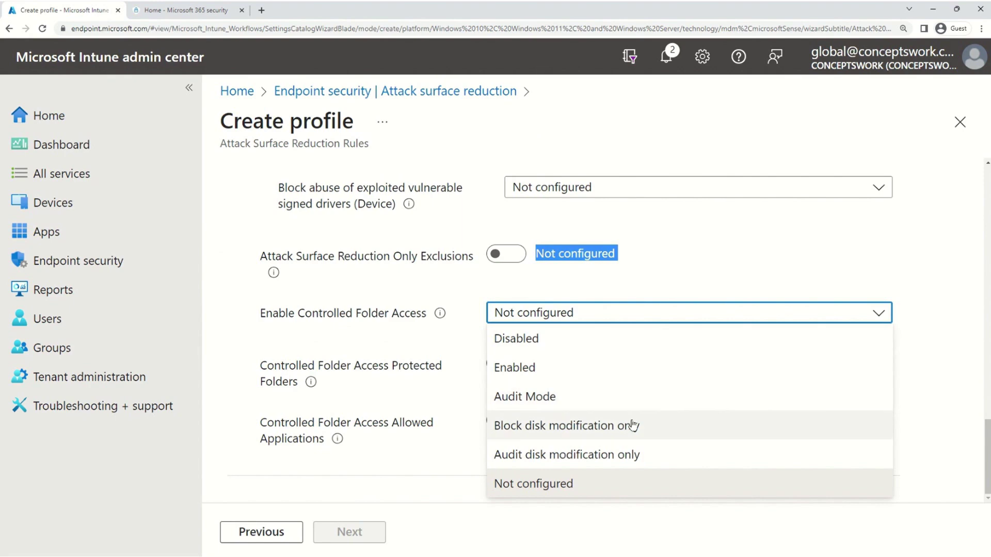
- Set Controlled Folder Access to Enabled and turn on the protected folders and allowed applications lists
{"action": "left_click", "coordinate": [535, 381]}
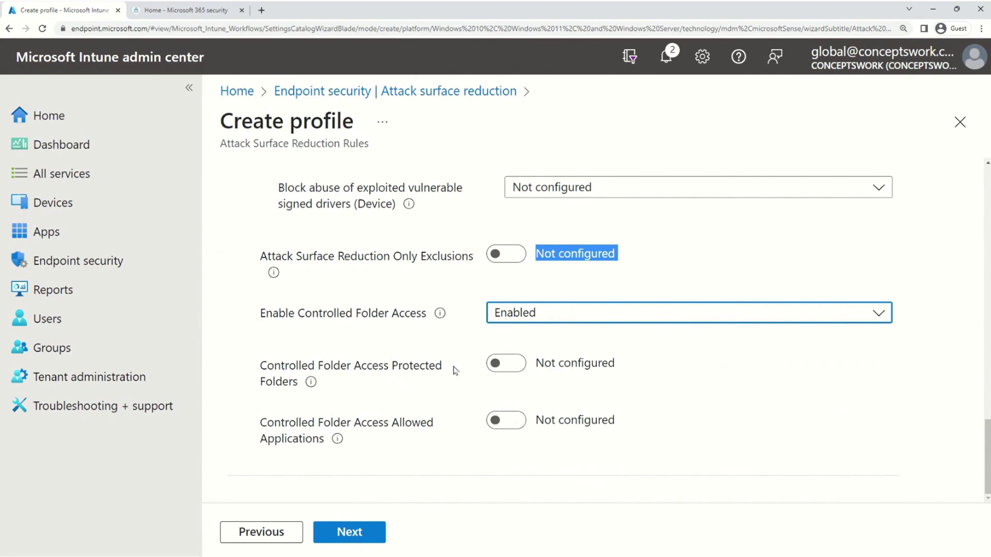
{"action": "left_click", "coordinate": [498, 364]}
{"action": "scroll", "coordinate": [485, 439], "scroll_direction": "down", "scroll_amount": 1}
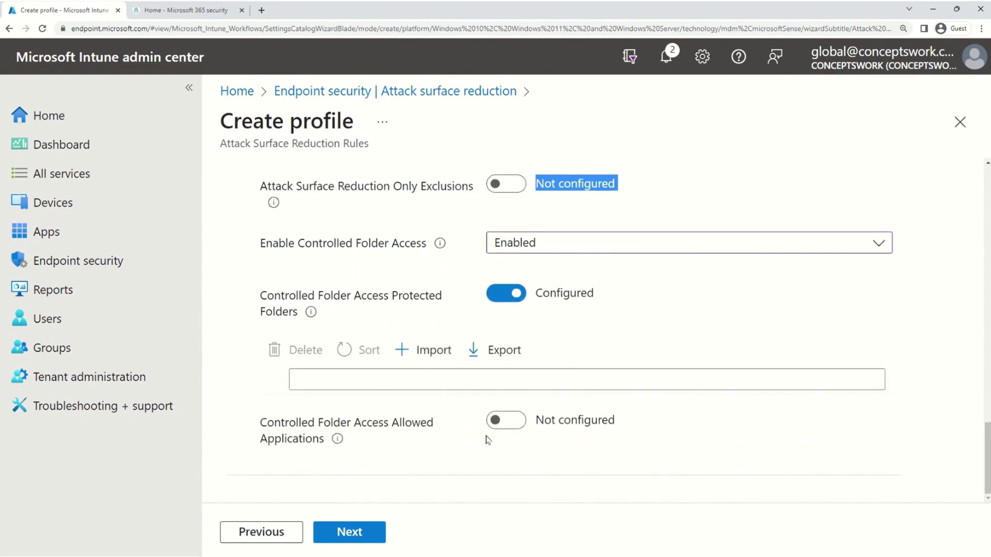
{"action": "left_click", "coordinate": [499, 420]}
{"action": "scroll", "coordinate": [721, 359], "scroll_direction": "down", "scroll_amount": 1}
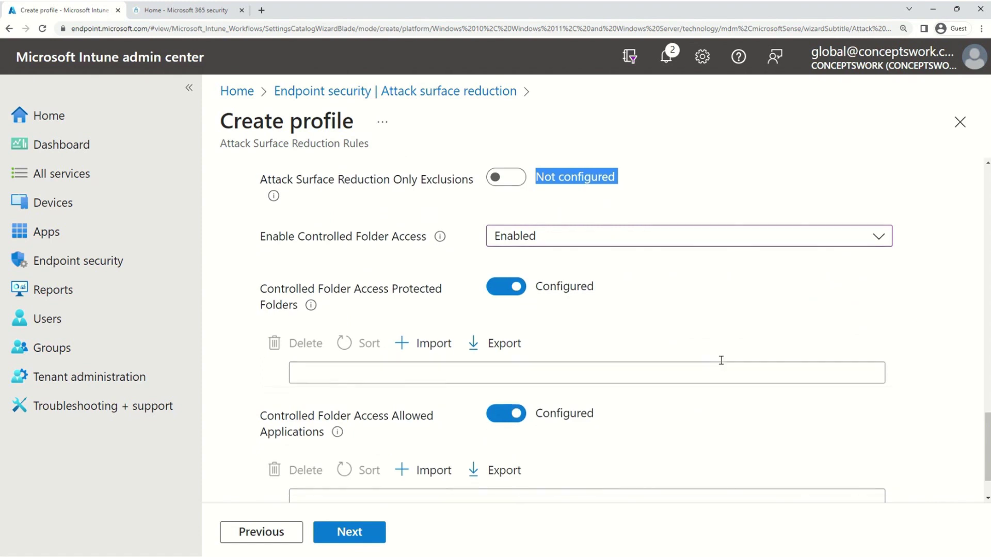
{"action": "scroll", "coordinate": [720, 359], "scroll_direction": "down", "scroll_amount": 1}
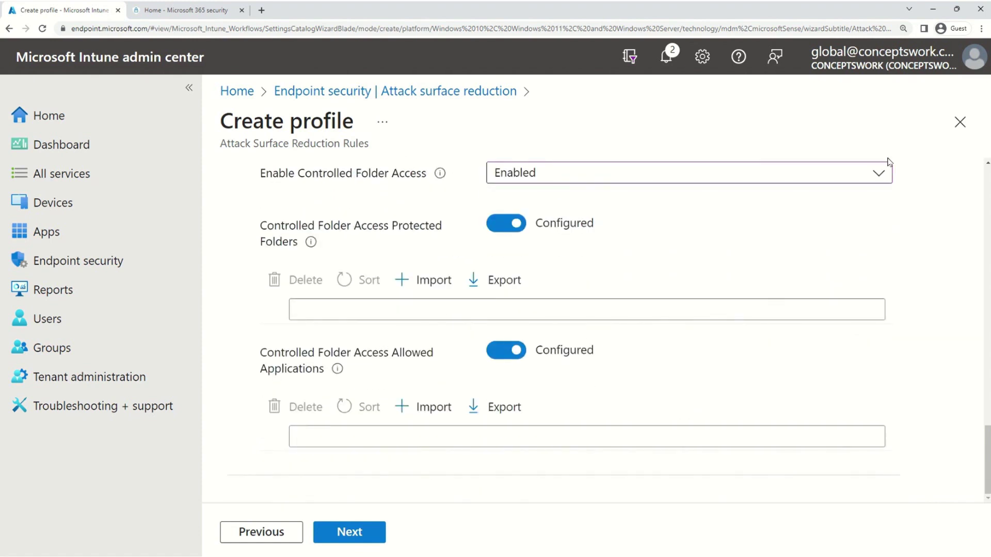
{"action": "key", "text": "ctrl+minus"}
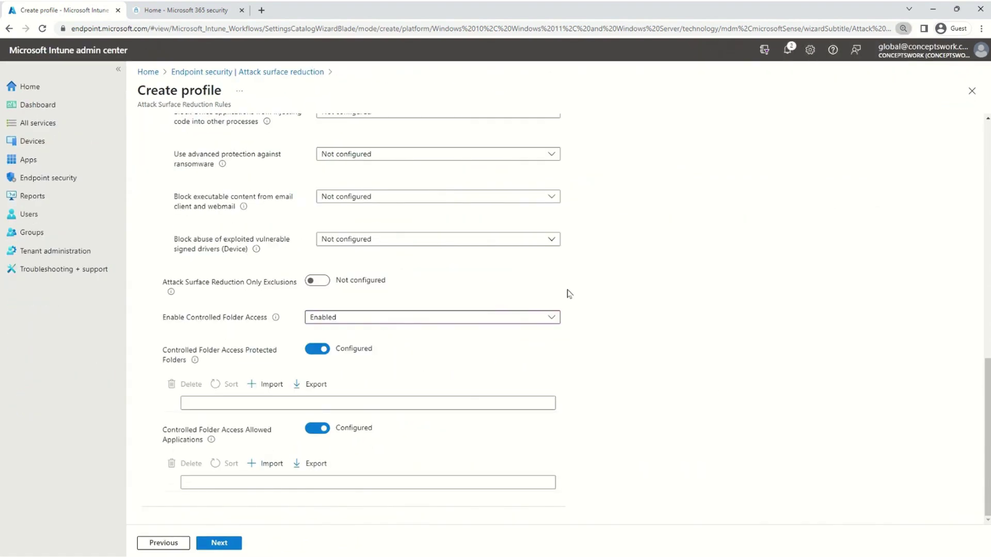
- Discard the unsaved profile and open the Sample - ASR policy
{"action": "left_click", "coordinate": [971, 90]}
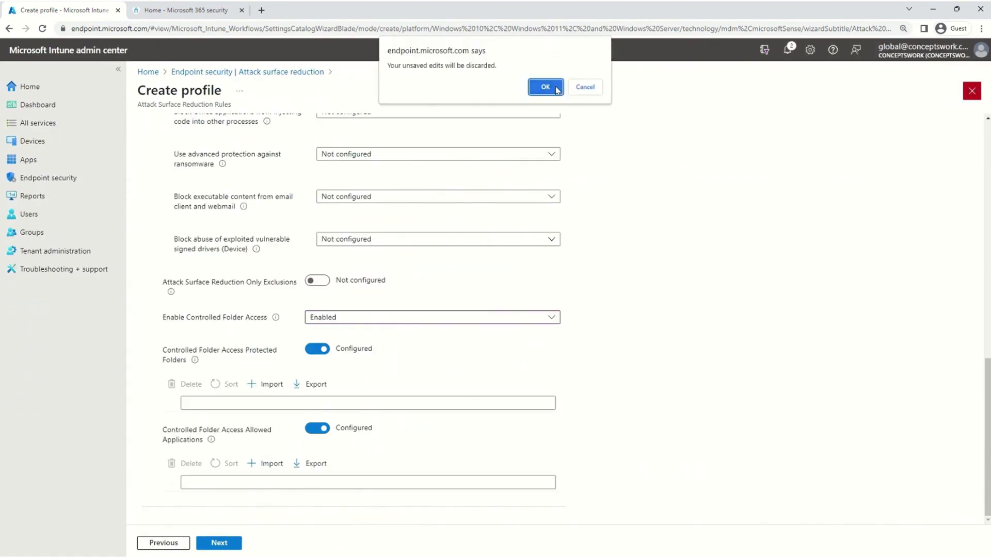
{"action": "left_click", "coordinate": [545, 86]}
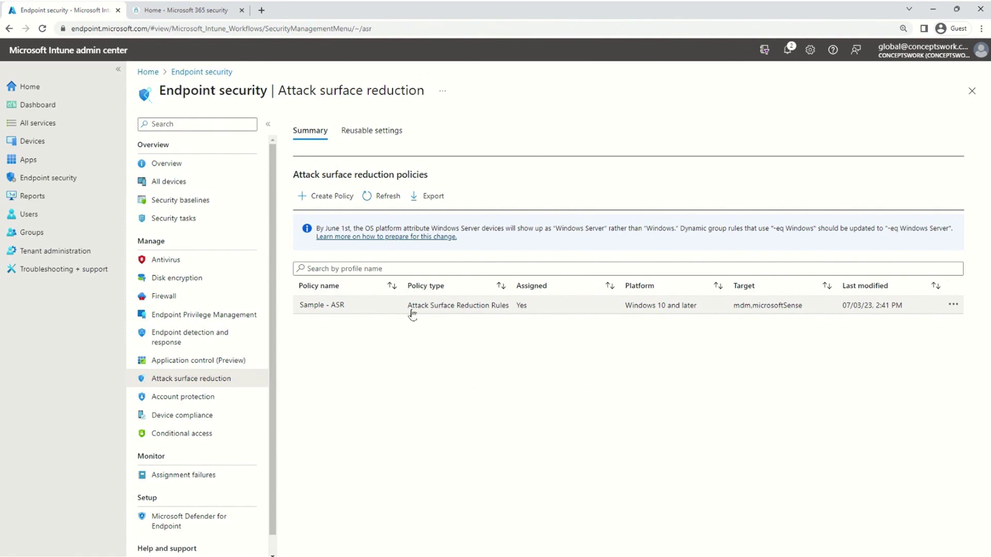
{"action": "left_click", "coordinate": [360, 307]}
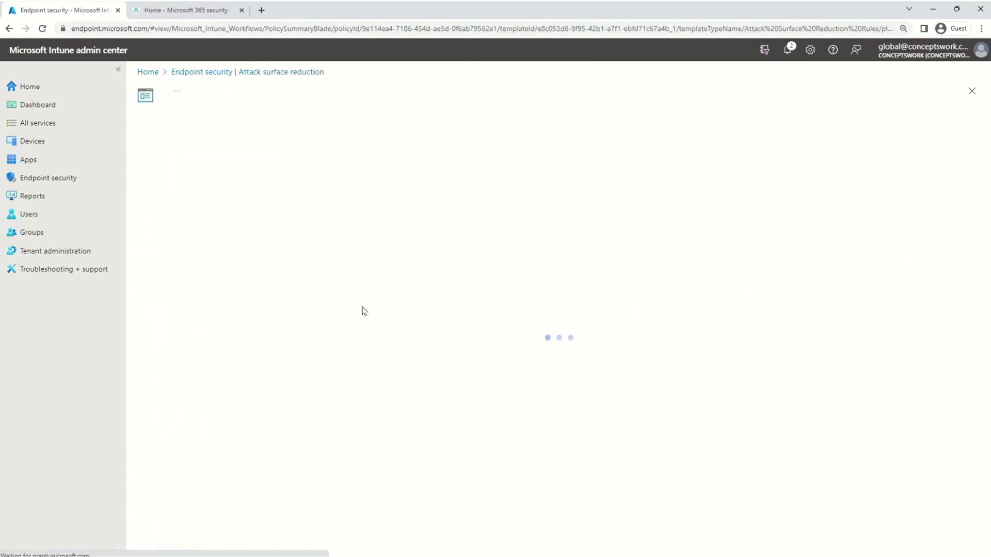
- Collapse the side navigation, expand Sample - ASR's Defender settings, and edit Configuration settings
{"action": "left_click", "coordinate": [118, 69]}
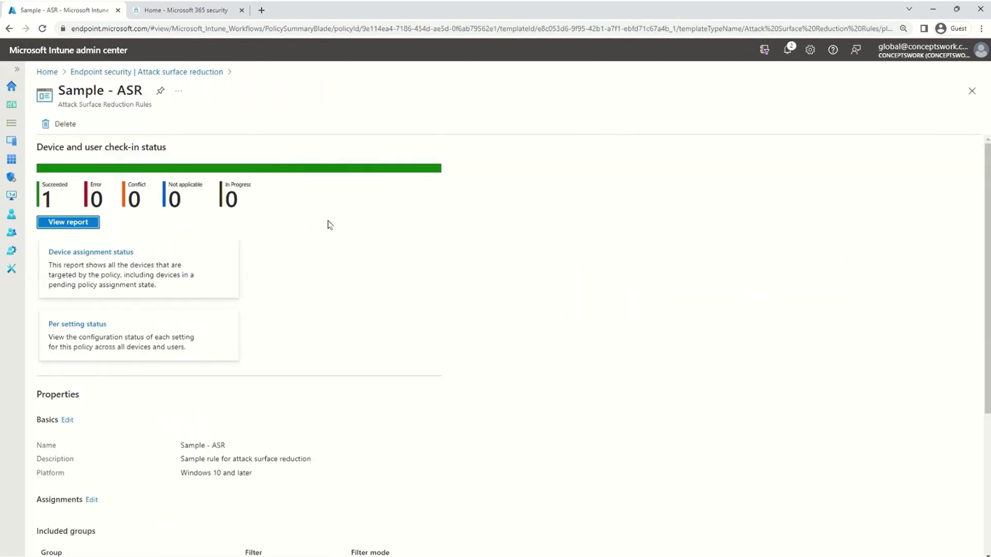
{"action": "scroll", "coordinate": [310, 224], "scroll_direction": "down", "scroll_amount": 4}
{"action": "left_click", "coordinate": [113, 538]}
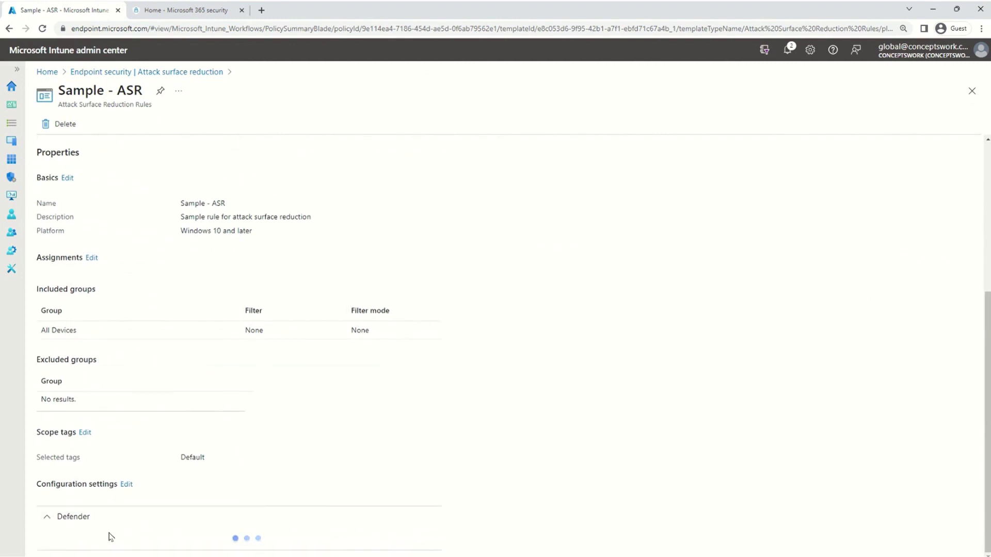
{"action": "scroll", "coordinate": [375, 354], "scroll_direction": "down", "scroll_amount": 3}
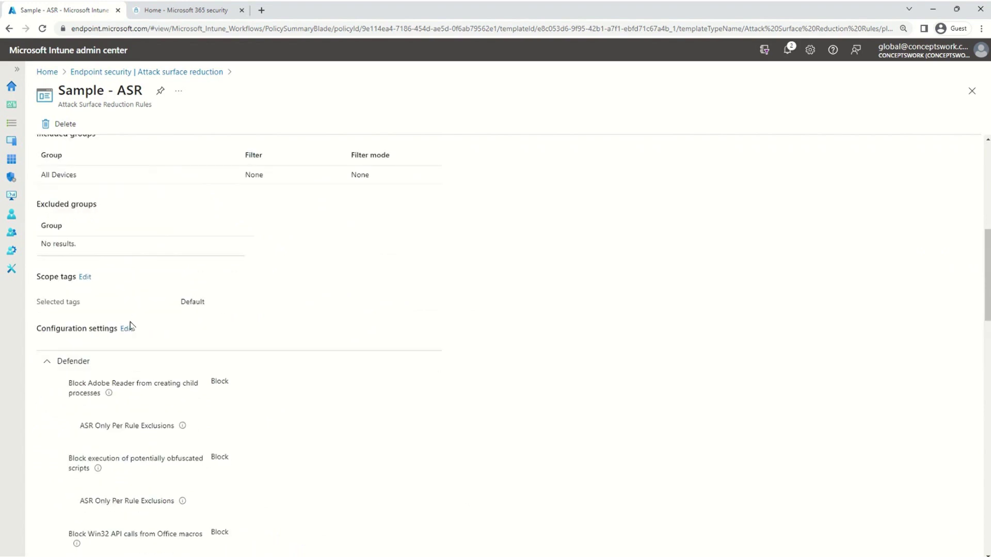
{"action": "left_click", "coordinate": [126, 329]}
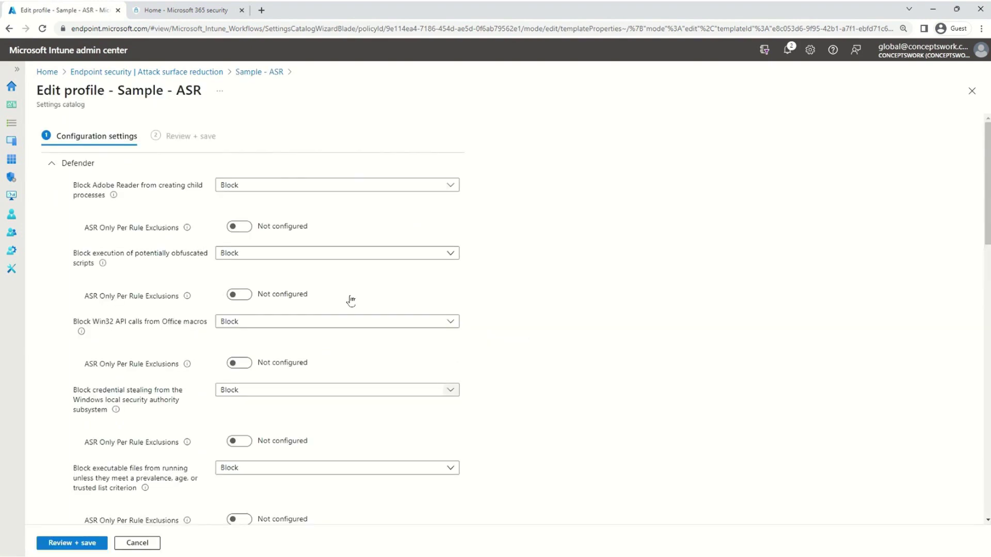
- Set Enable Controlled Folder Access to Enabled
{"action": "scroll", "coordinate": [554, 294], "scroll_direction": "down", "scroll_amount": 15}
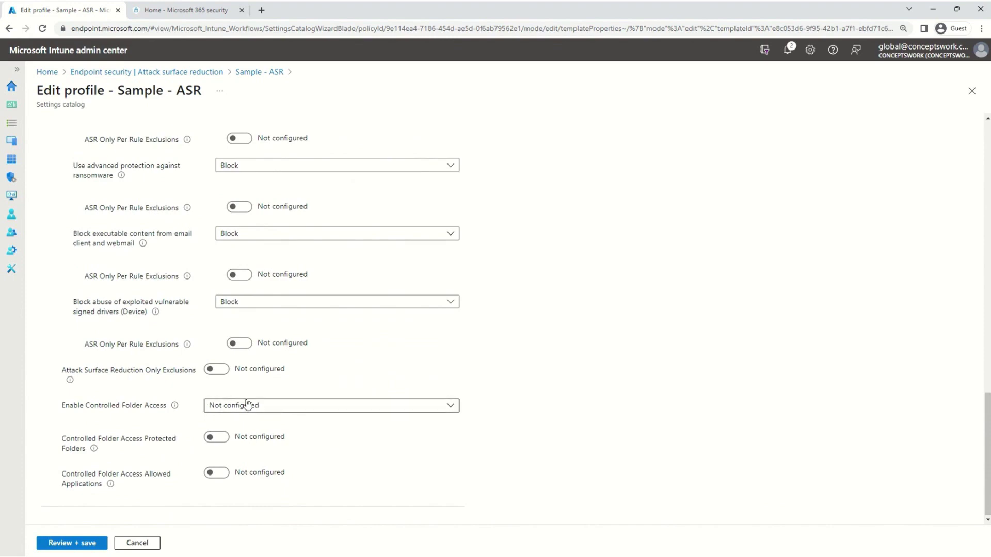
{"action": "scroll", "coordinate": [397, 387], "scroll_direction": "up", "scroll_amount": 6}
{"action": "scroll", "coordinate": [464, 361], "scroll_direction": "down", "scroll_amount": 15}
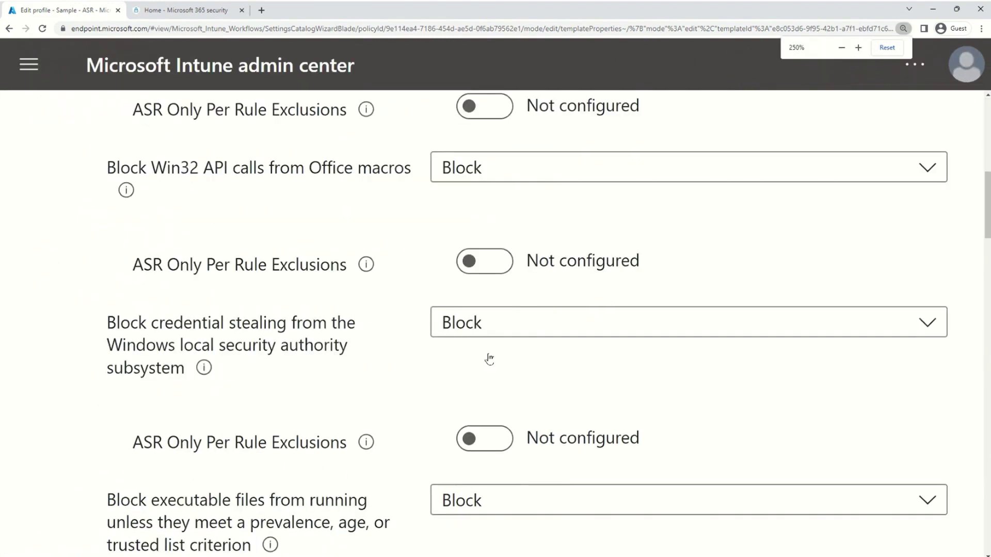
{"action": "scroll", "coordinate": [545, 375], "scroll_direction": "down", "scroll_amount": 10}
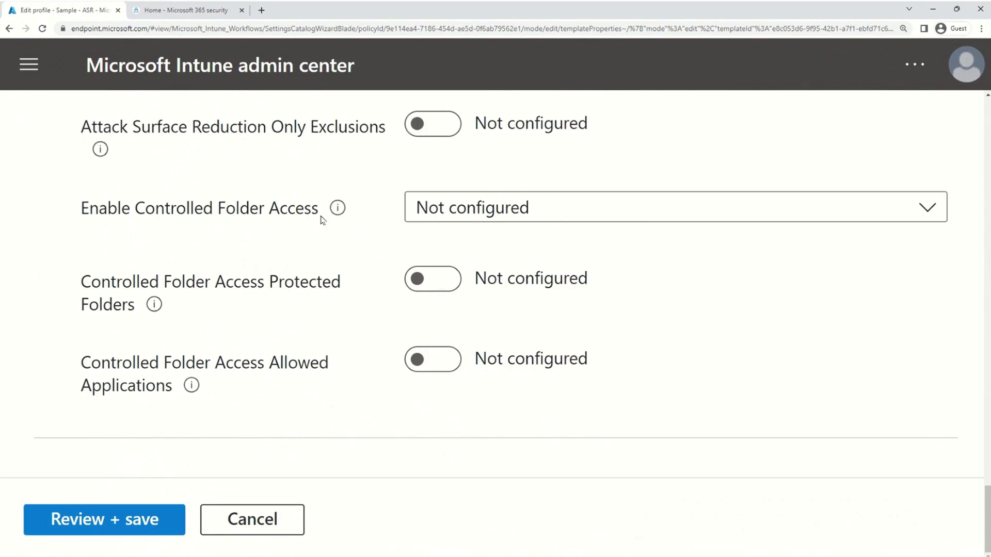
{"action": "left_click", "coordinate": [475, 208]}
{"action": "left_click", "coordinate": [509, 293]}
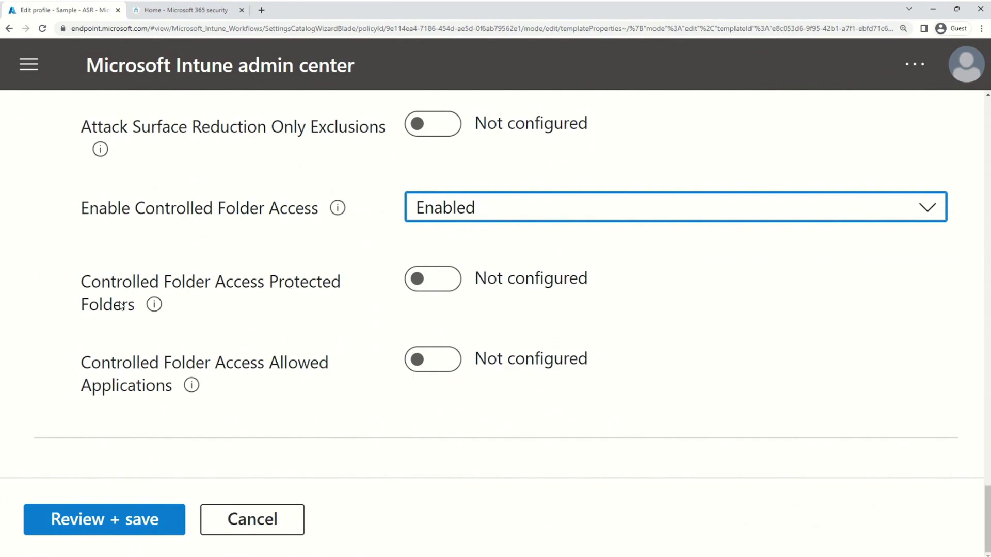
- Protect the folder c:\conceptswork and switch on the Allowed Applications list
{"action": "left_click", "coordinate": [447, 280]}
{"action": "scroll", "coordinate": [265, 289], "scroll_direction": "down", "scroll_amount": 2}
{"action": "left_click", "coordinate": [263, 299]}
{"action": "type", "text": "c:\\conce"}
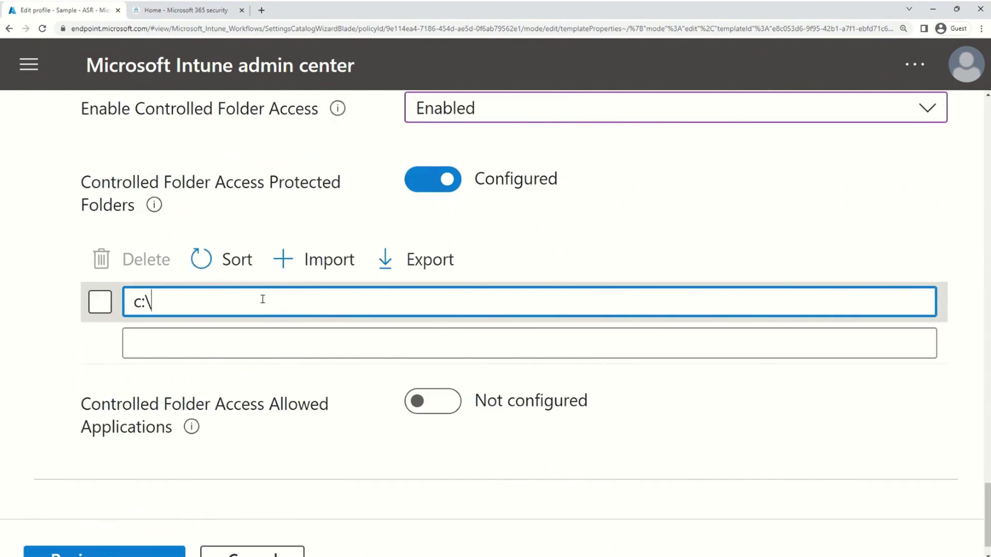
{"action": "type", "text": "work.c"}
{"action": "key", "text": "BackSpace"}
{"action": "key", "text": "BackSpace"}
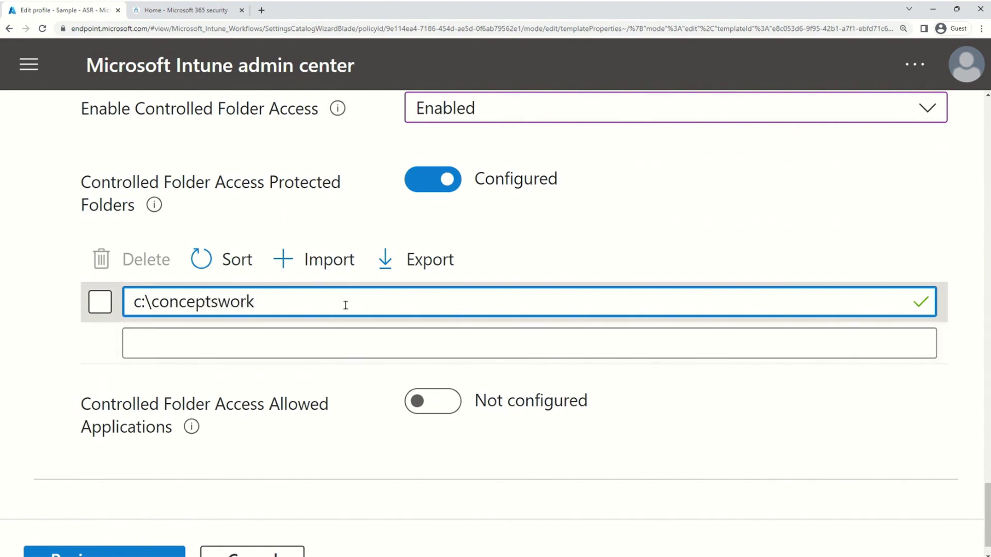
{"action": "left_click", "coordinate": [433, 401]}
{"action": "scroll", "coordinate": [504, 375], "scroll_direction": "down", "scroll_amount": 3}
{"action": "left_click", "coordinate": [250, 380]}
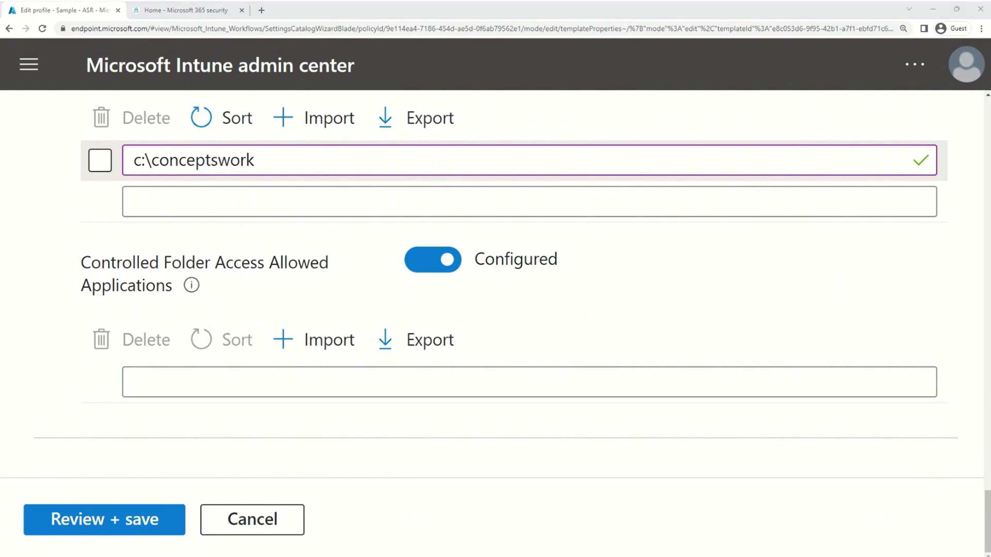
- Paste C:\Windows\System32\WindowsPowerShell\v1.0\powershell.exe as the first allowed application
{"action": "left_click", "coordinate": [231, 374]}
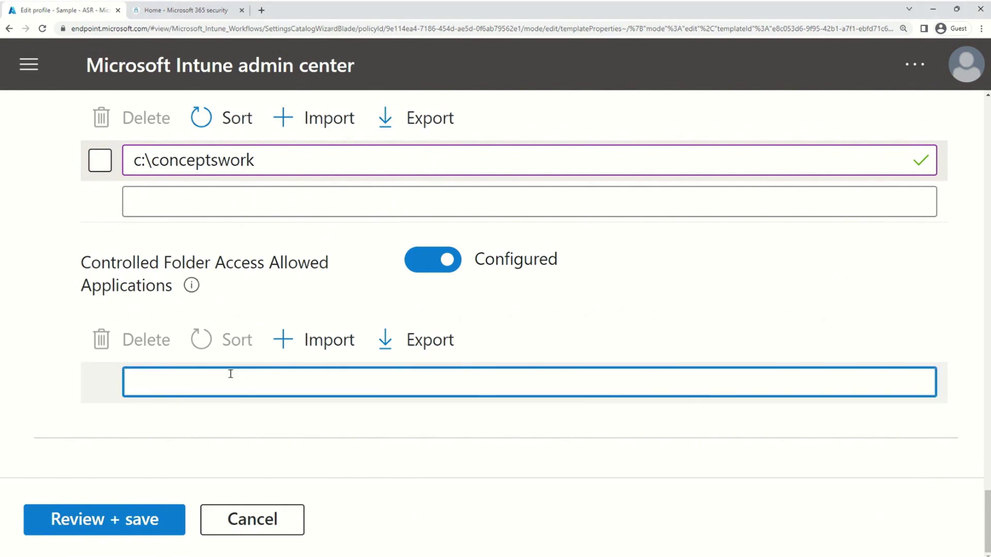
{"action": "type", "text": "C:\\Windows\\System32\\WindowsPowerShell\\v1.0\\powershell.exe"}
{"action": "key", "text": "shift+Left"}
{"action": "key", "text": "shift+Left"}
{"action": "key", "text": "shift+Left"}
{"action": "key", "text": "shift+Left"}
{"action": "key", "text": "shift+Left"}
{"action": "key", "text": "shift+Left"}
{"action": "key", "text": "shift+Left"}
{"action": "key", "text": "shift+Left"}
{"action": "key", "text": "shift+Left"}
{"action": "key", "text": "shift+Left"}
{"action": "key", "text": "shift+Left"}
{"action": "key", "text": "shift+Left"}
{"action": "key", "text": "shift+Left"}
{"action": "key", "text": "shift+Left"}
{"action": "key", "text": "shift+Left"}
{"action": "key", "text": "shift+Left"}
{"action": "key", "text": "shift+Left"}
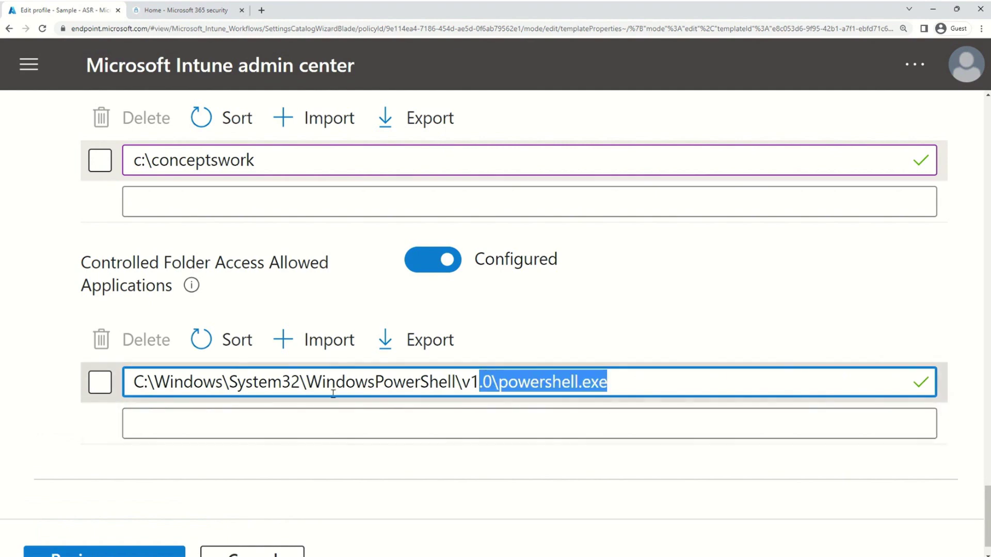
{"action": "key", "text": "ctrl+a"}
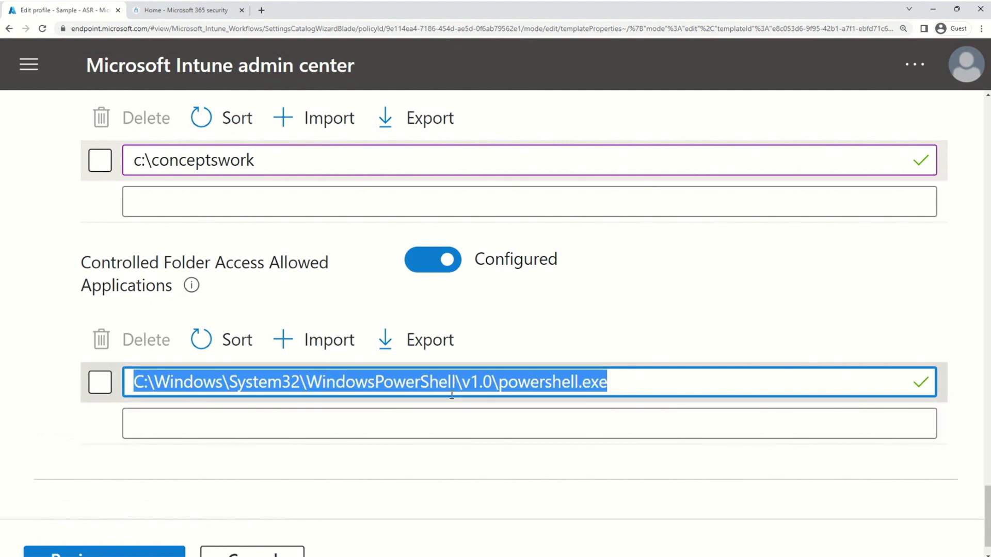
{"action": "left_click", "coordinate": [663, 380]}
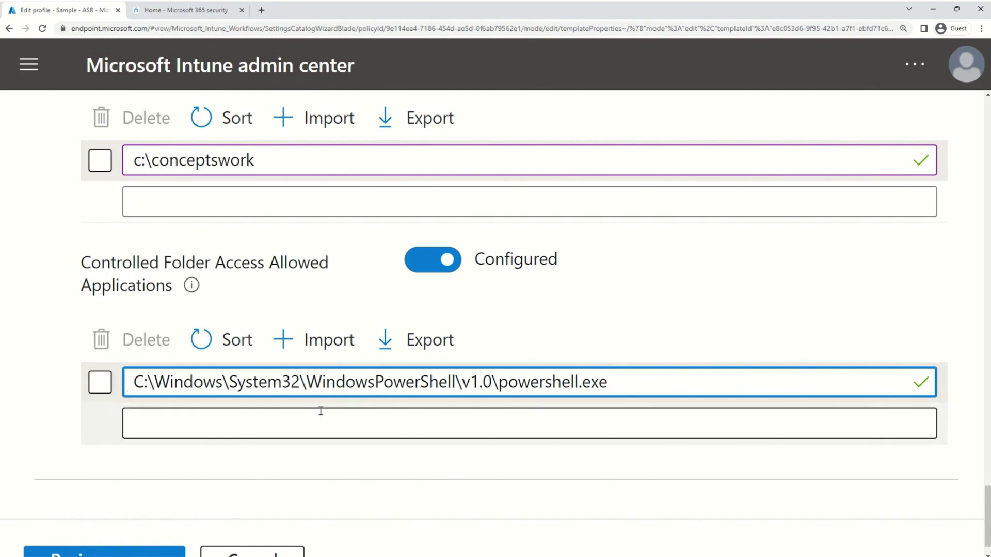
- Type 'Adding application - Requires complete location' into a second entry, then delete it
{"action": "left_click", "coordinate": [305, 421]}
{"action": "type", "text": "Adding application"}
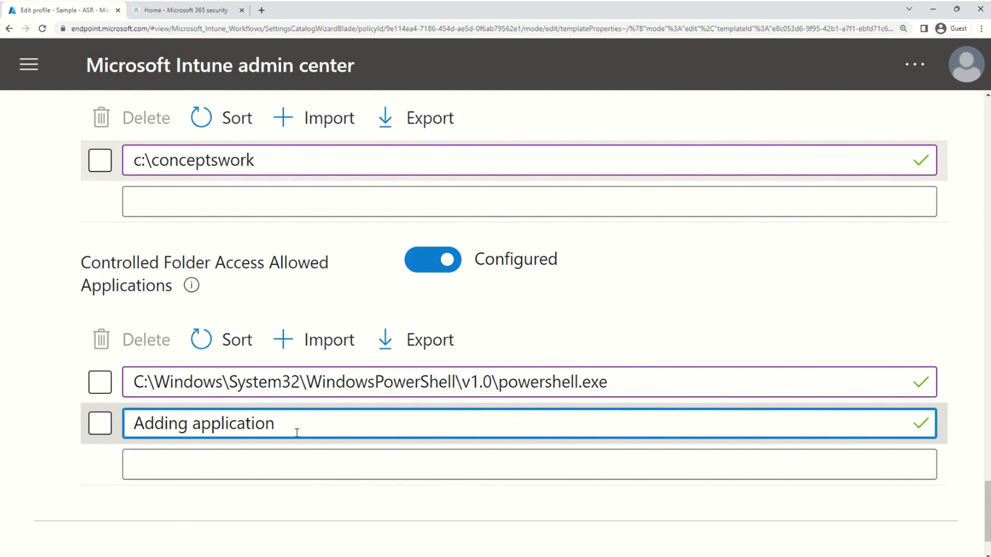
{"action": "type", "text": " - Requires complete"}
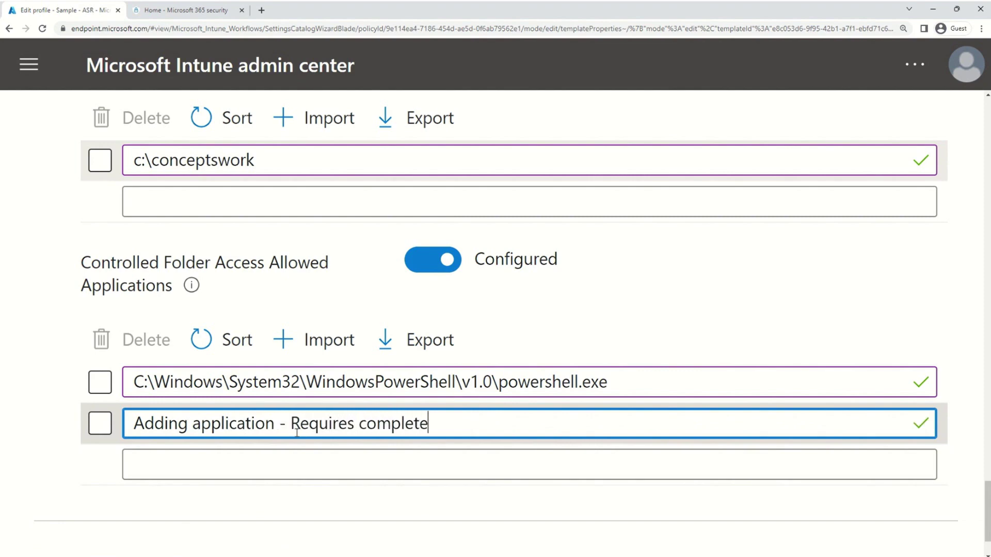
{"action": "type", "text": " location"}
{"action": "left_click_drag", "start_coordinate": [492, 423], "coordinate": [132, 423]}
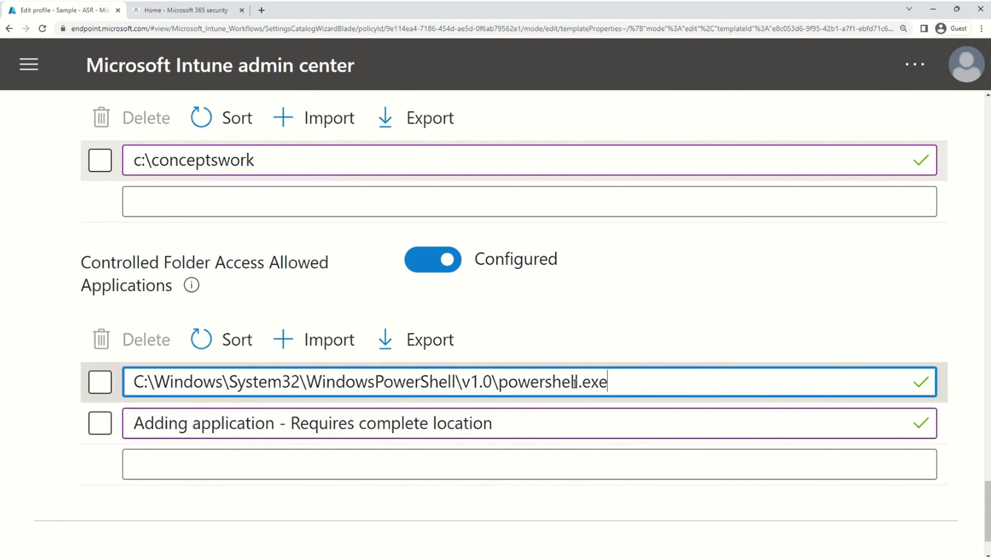
{"action": "left_click_drag", "start_coordinate": [574, 384], "coordinate": [107, 384]}
{"action": "left_click_drag", "start_coordinate": [642, 387], "coordinate": [38, 383]}
{"action": "left_click", "coordinate": [595, 414]}
{"action": "left_click_drag", "start_coordinate": [594, 414], "coordinate": [111, 438]}
{"action": "key", "text": "BackSpace"}
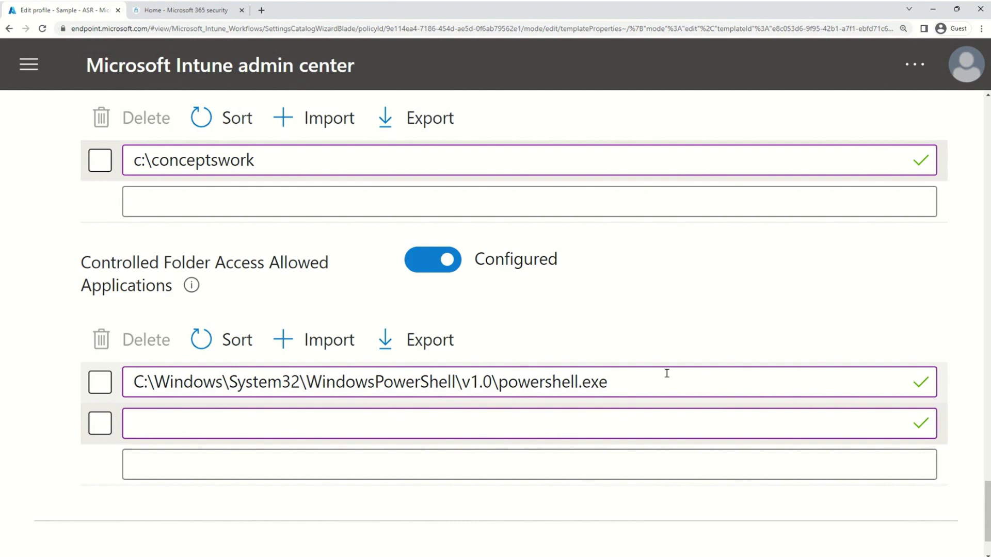
{"action": "scroll", "coordinate": [356, 445], "scroll_direction": "down", "scroll_amount": 2}
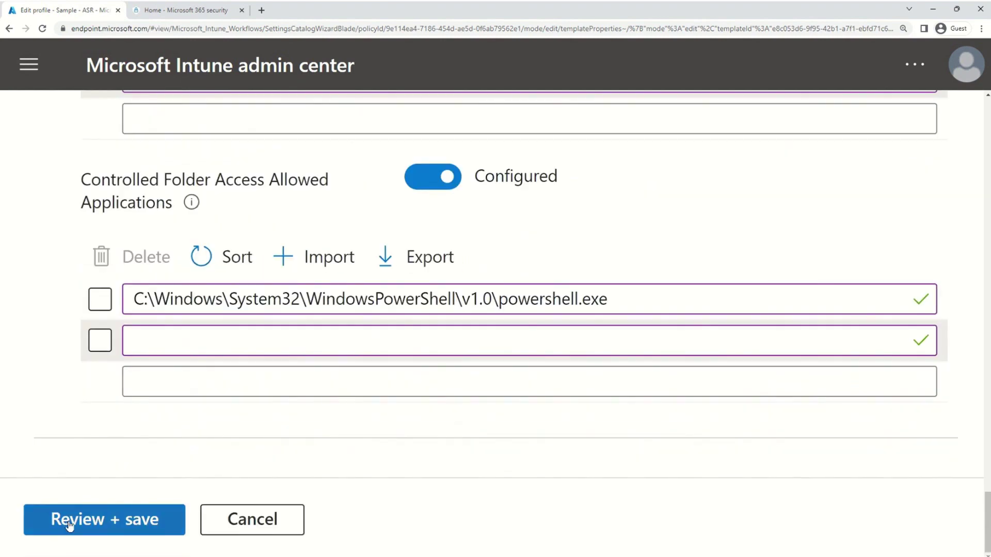
- Review and save the edited Sample - ASR policy
{"action": "scroll", "coordinate": [603, 355], "scroll_direction": "up", "scroll_amount": 5}
{"action": "scroll", "coordinate": [598, 351], "scroll_direction": "up", "scroll_amount": 3}
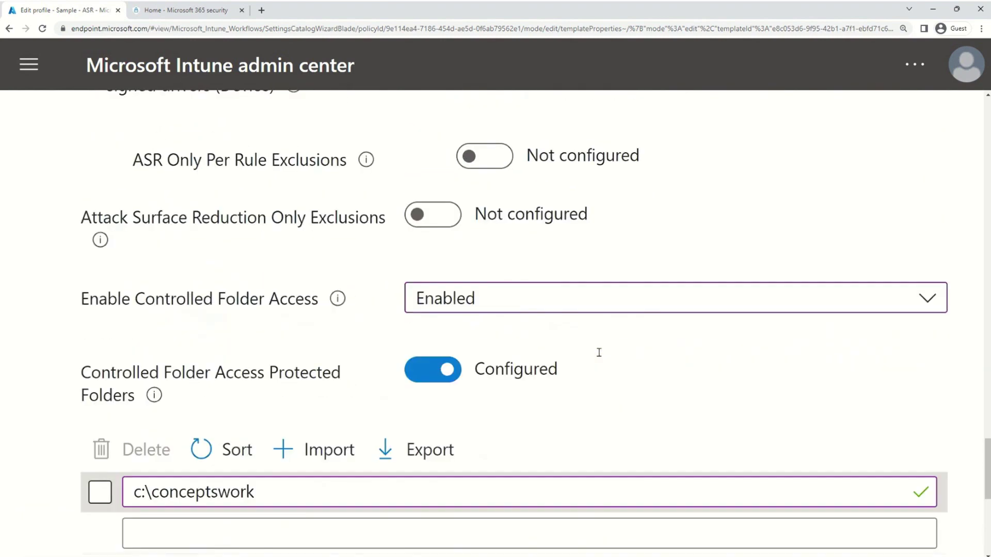
{"action": "scroll", "coordinate": [597, 349], "scroll_direction": "down", "scroll_amount": 10}
{"action": "left_click", "coordinate": [104, 519]}
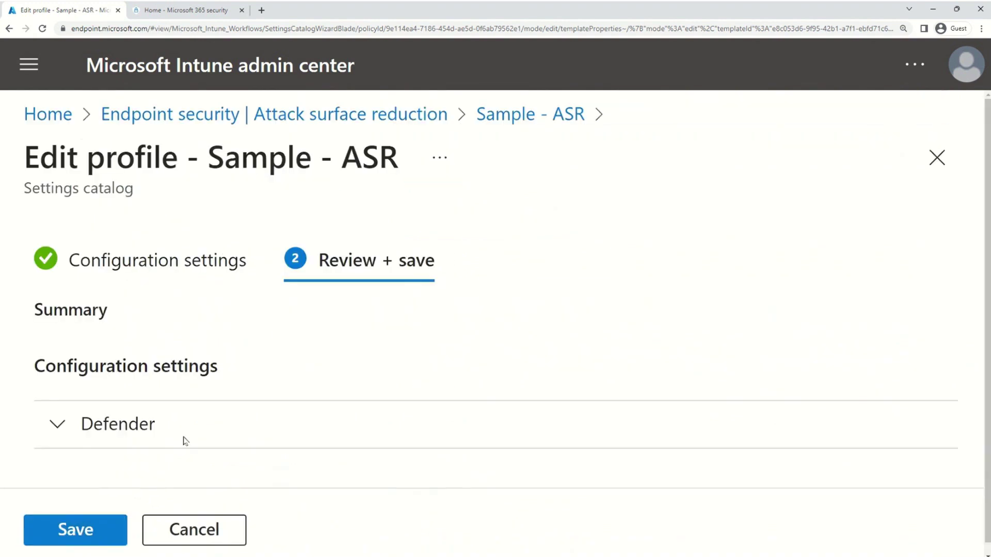
{"action": "left_click", "coordinate": [80, 517]}
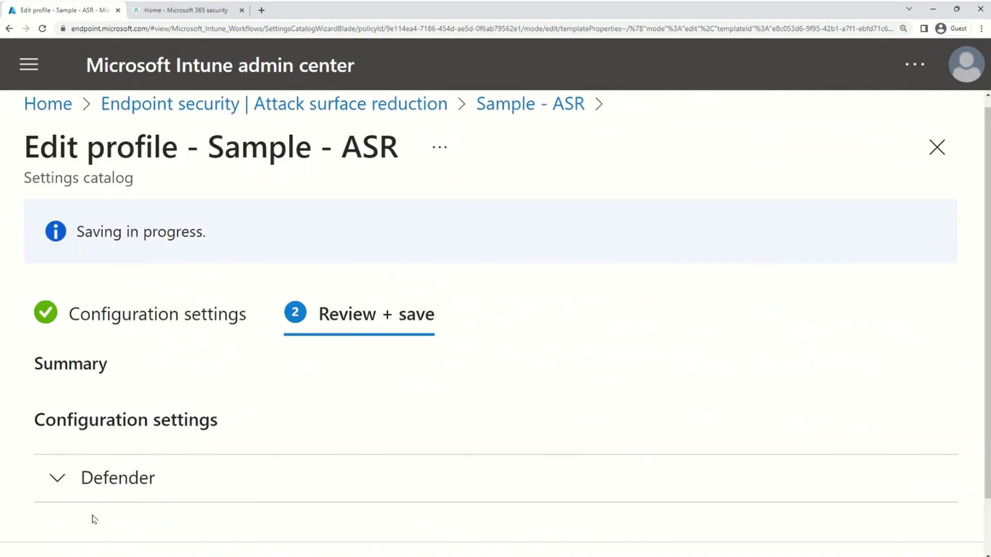
- Reset zoom to 100%, check the retained settings, and close the Edit profile blade
{"action": "key", "text": "ctrl+0"}
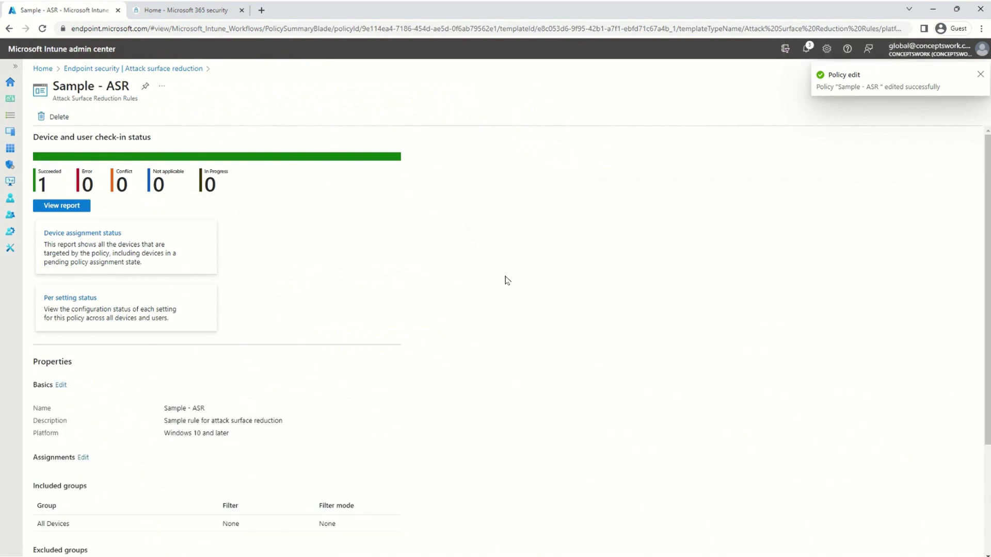
{"action": "scroll", "coordinate": [409, 295], "scroll_direction": "down", "scroll_amount": 3}
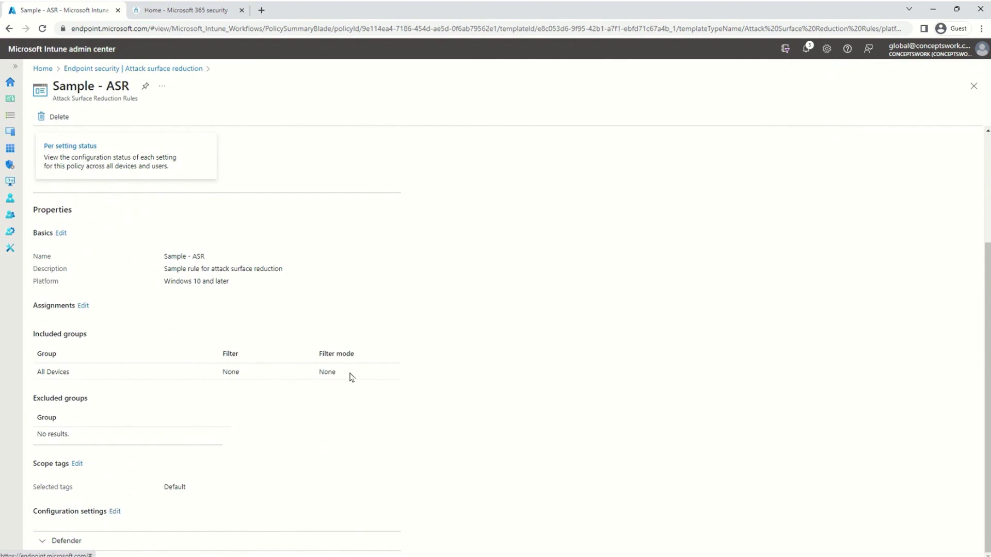
{"action": "scroll", "coordinate": [309, 346], "scroll_direction": "up", "scroll_amount": 1}
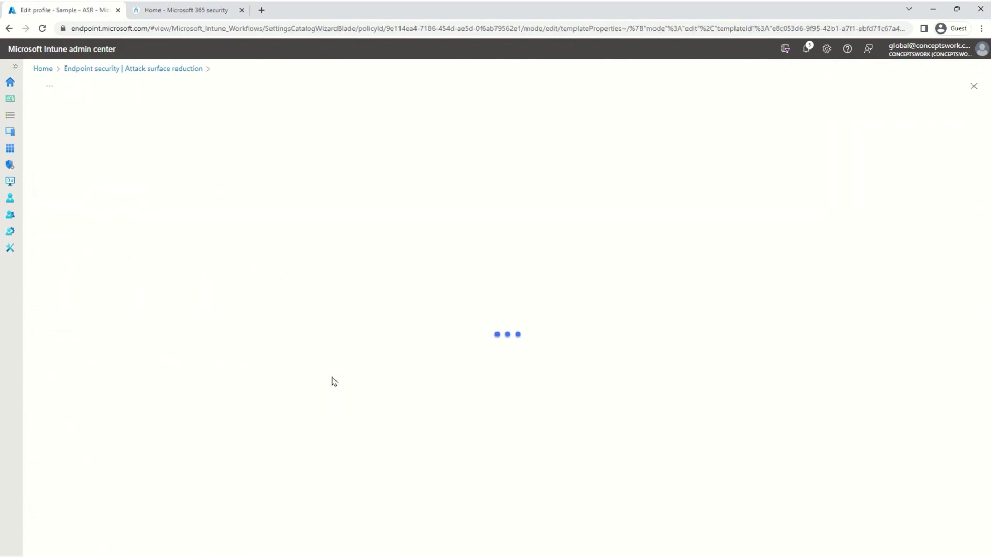
{"action": "scroll", "coordinate": [683, 281], "scroll_direction": "down", "scroll_amount": 15}
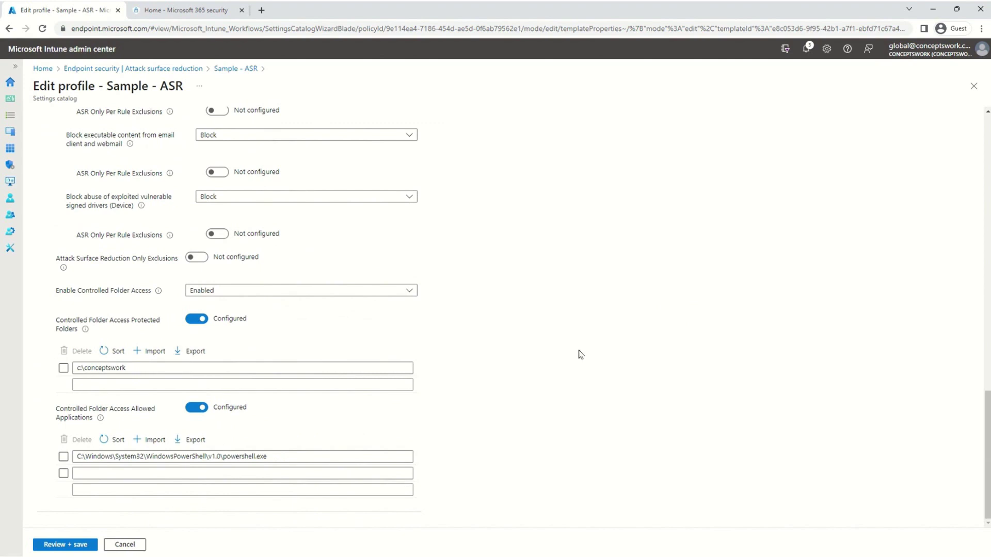
{"action": "left_click", "coordinate": [972, 85]}
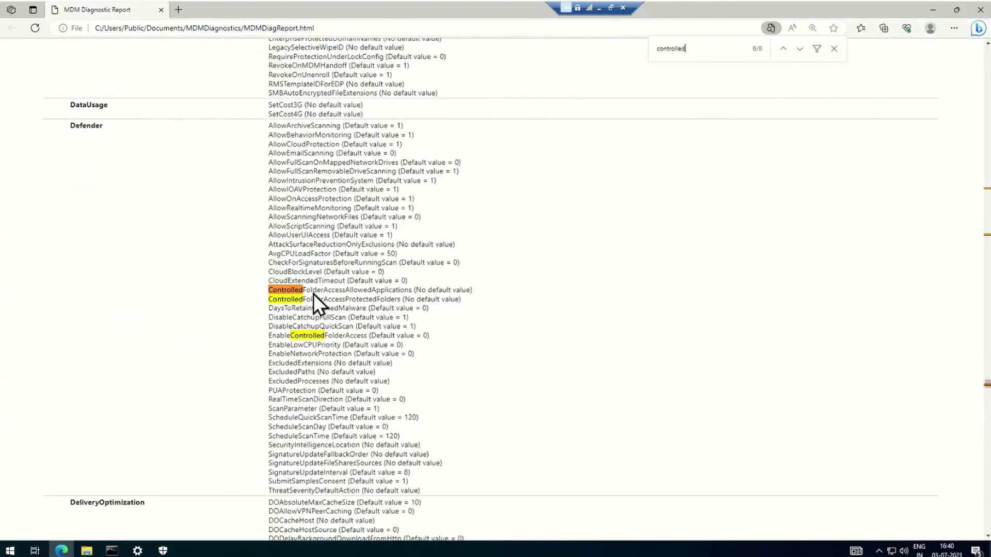
- Sync the device with Intune and export a new advanced diagnostic report
{"action": "left_click", "coordinate": [138, 550]}
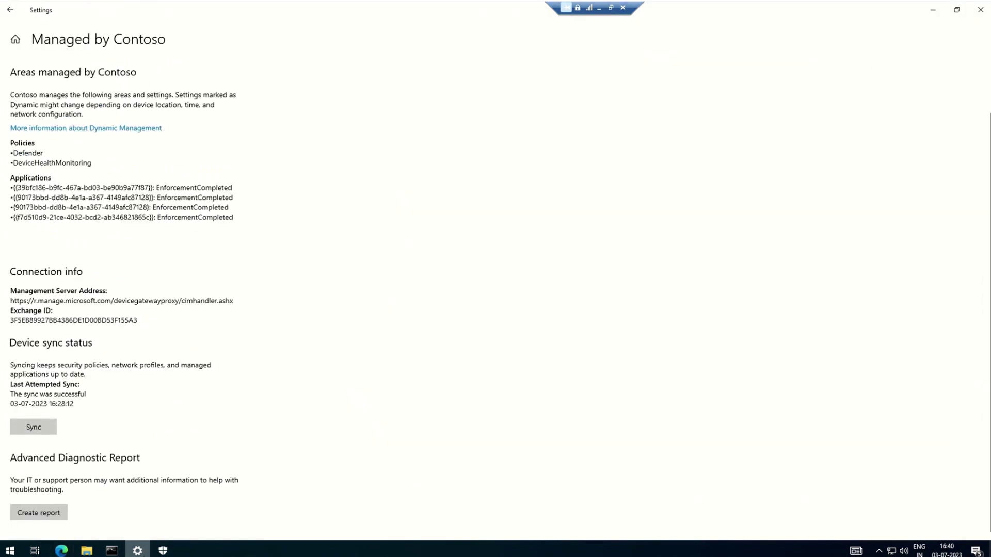
{"action": "left_click", "coordinate": [30, 432]}
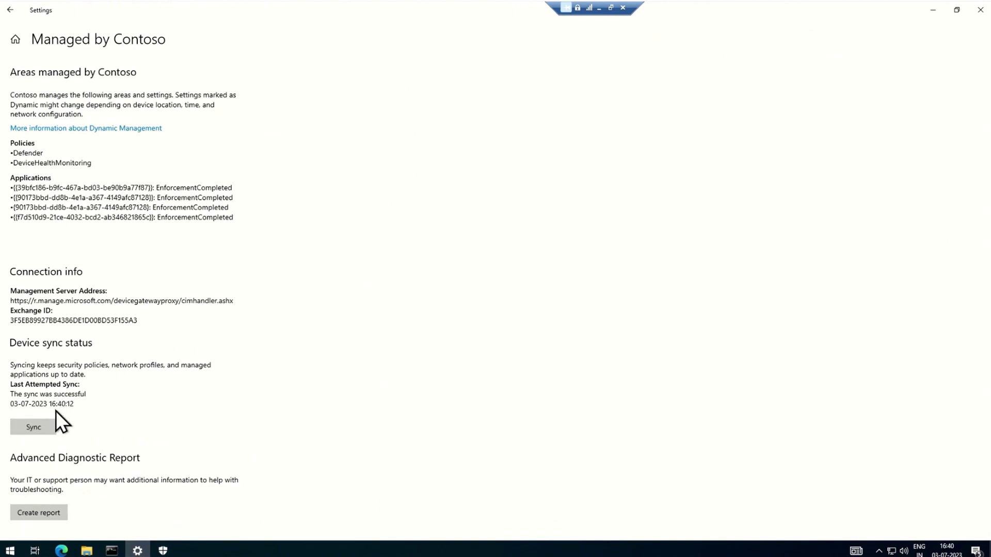
{"action": "left_click", "coordinate": [24, 510]}
{"action": "left_click", "coordinate": [128, 489]}
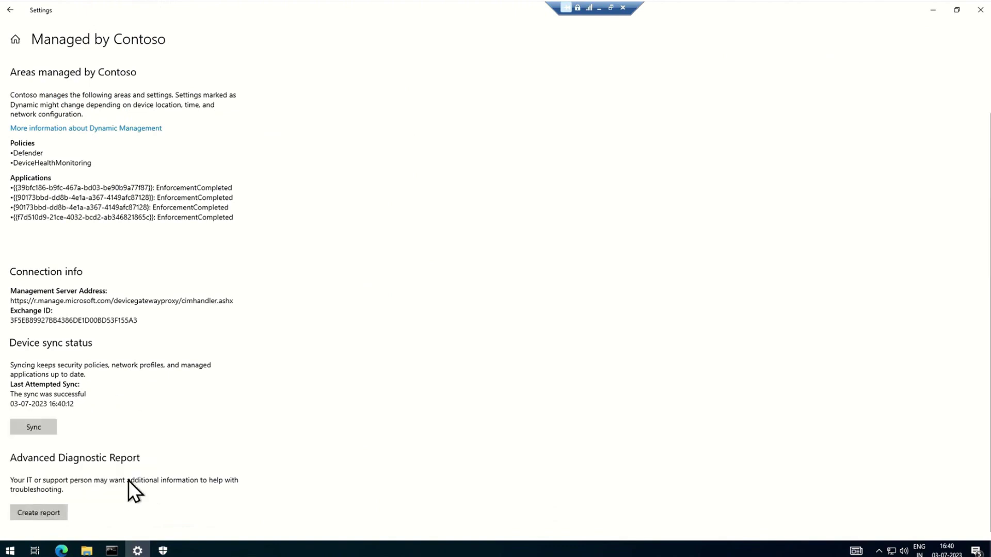
- Close the old report's browser window and open the new report from MDMDiagnostics
{"action": "left_click", "coordinate": [63, 547]}
{"action": "right_click", "coordinate": [66, 546]}
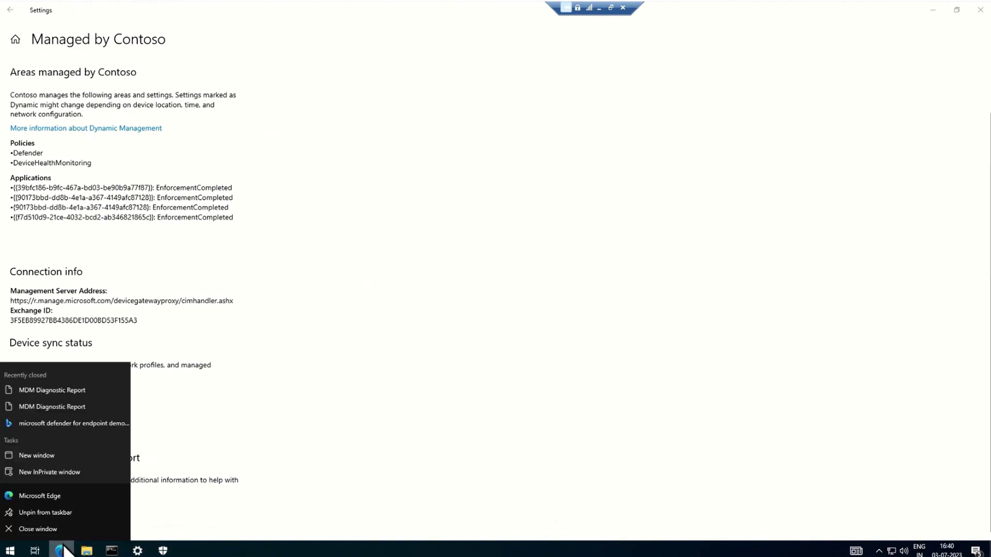
{"action": "left_click", "coordinate": [51, 531]}
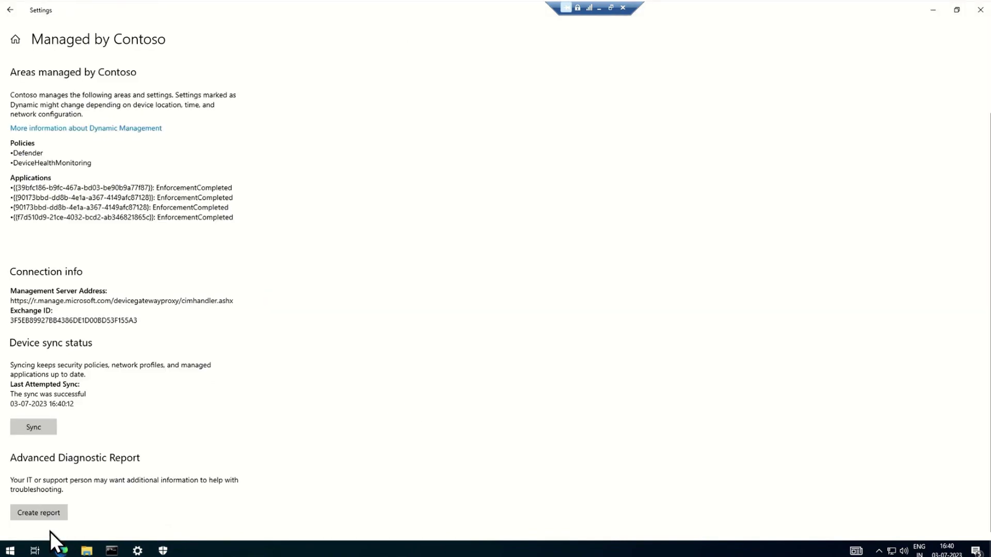
{"action": "left_click", "coordinate": [86, 550]}
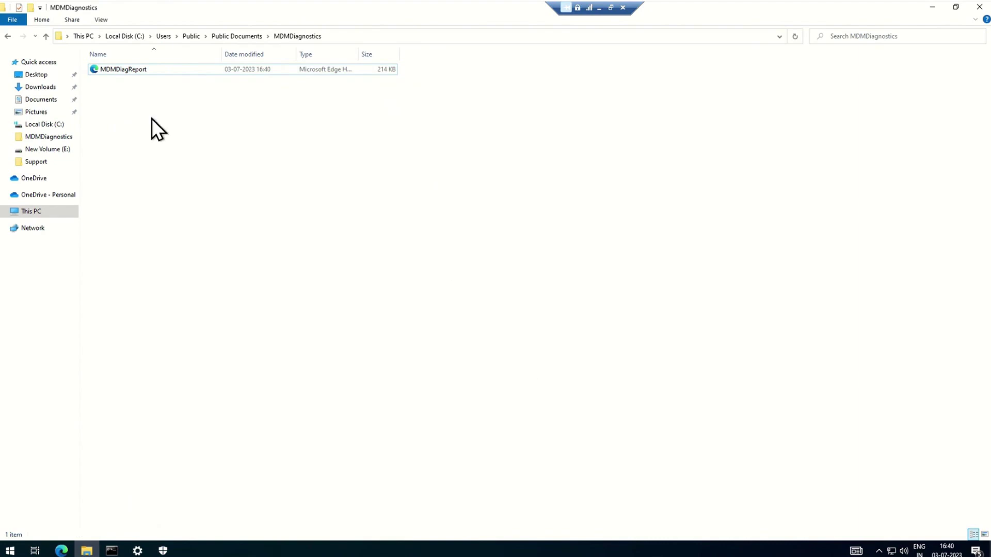
{"action": "double_click", "coordinate": [128, 70]}
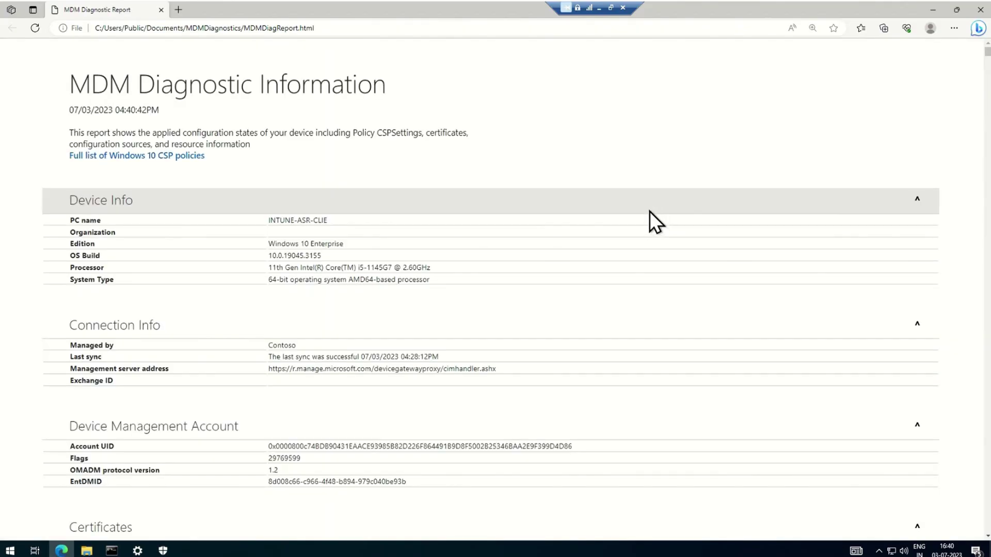
- Search the report for 'control' and inspect the ControlledFolderAccessAllowedApplications PowerShell entry
{"action": "key", "text": "ctrl+f"}
{"action": "type", "text": "c"}
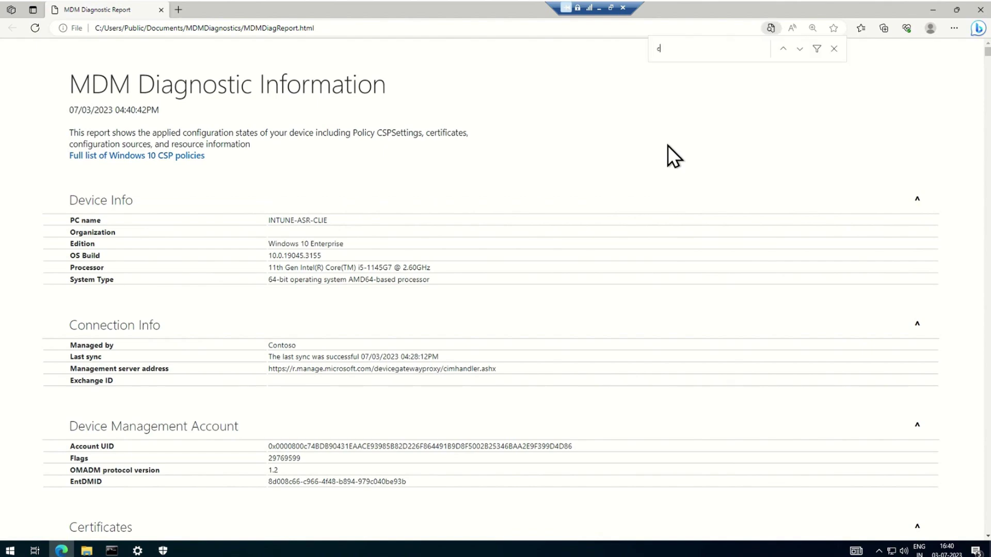
{"action": "type", "text": "ontrol"}
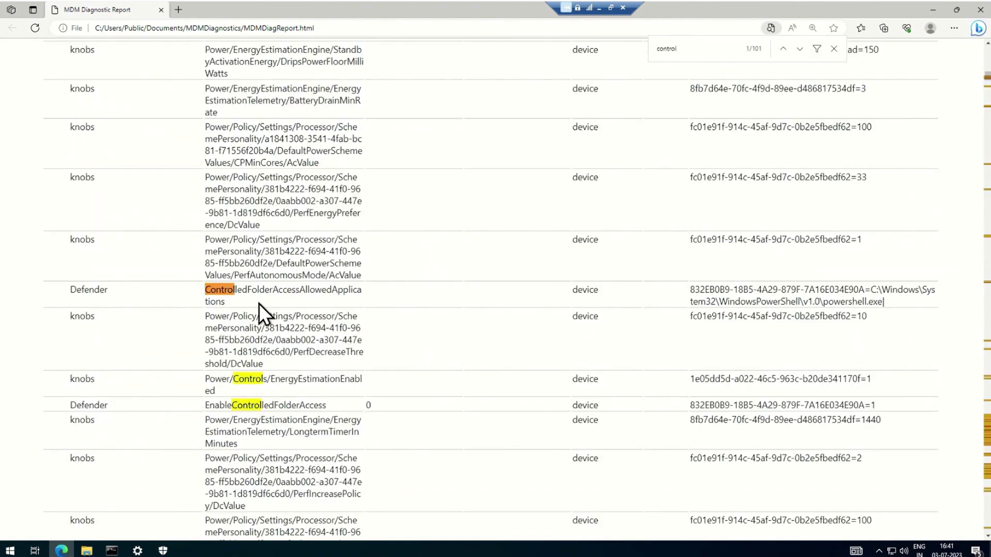
{"action": "left_click_drag", "start_coordinate": [238, 292], "coordinate": [300, 291]}
{"action": "left_click_drag", "start_coordinate": [694, 289], "coordinate": [915, 310]}
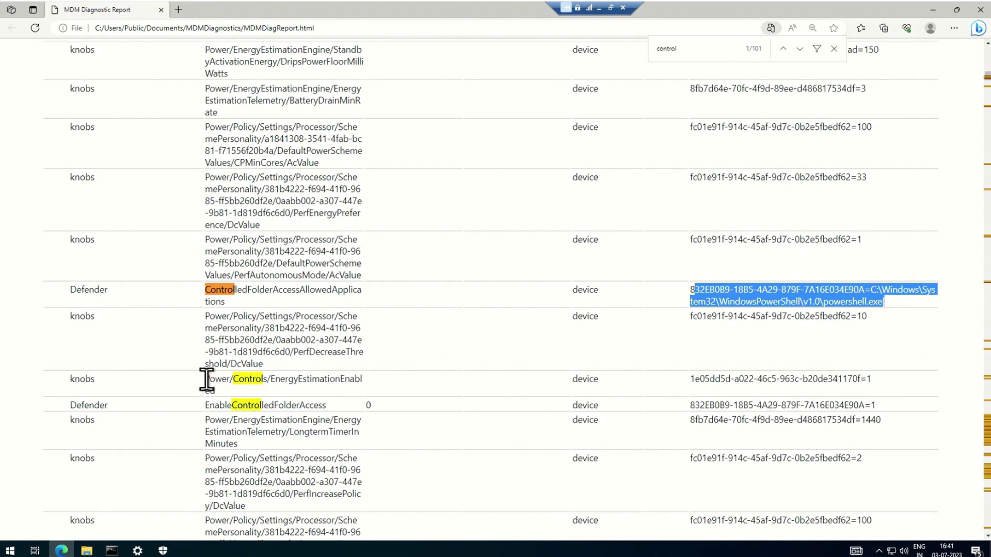
{"action": "left_click_drag", "start_coordinate": [205, 379], "coordinate": [328, 379]}
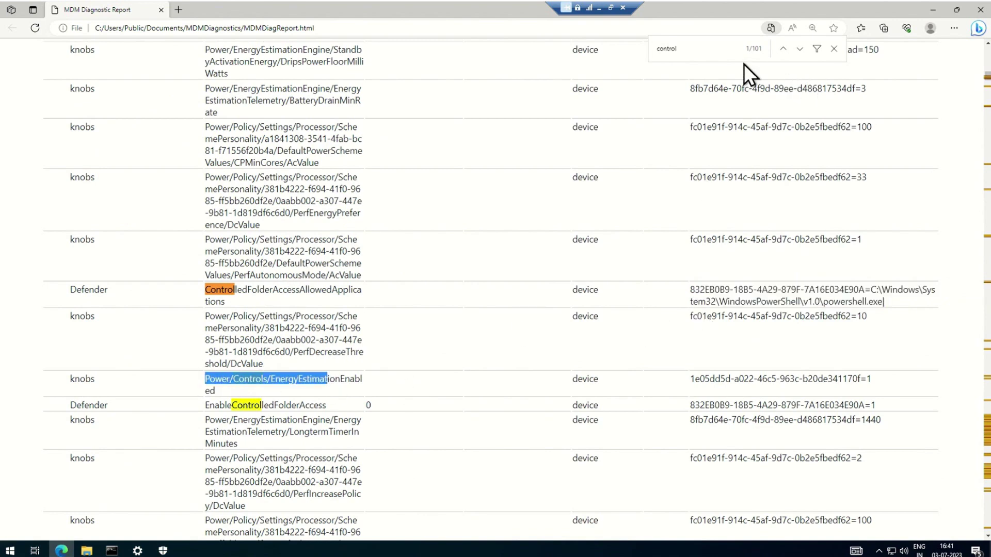
- Refine the search to 'controlledfol' and review the Defender EnableControlledFolderAccess row
{"action": "left_click", "coordinate": [715, 54]}
{"action": "type", "text": "controll"}
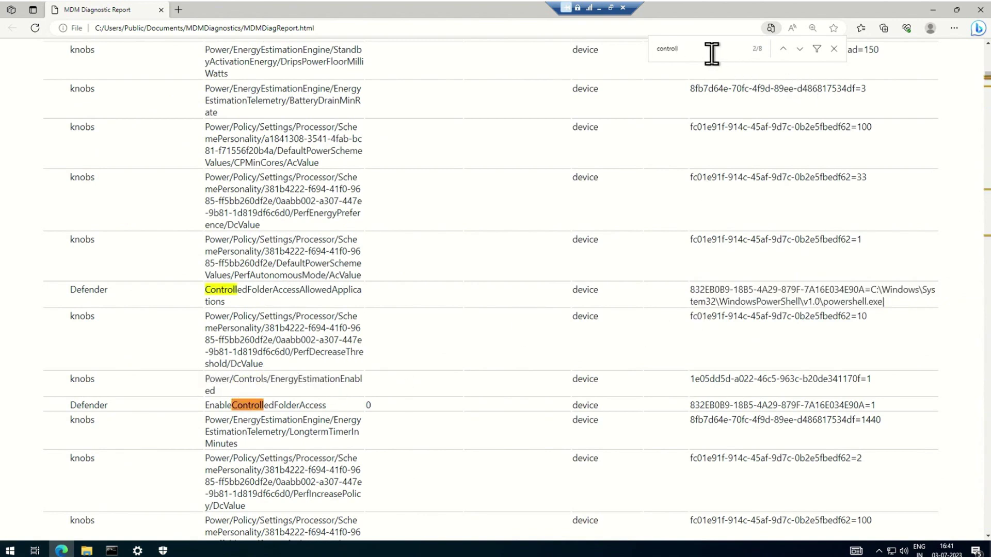
{"action": "type", "text": "edfol"}
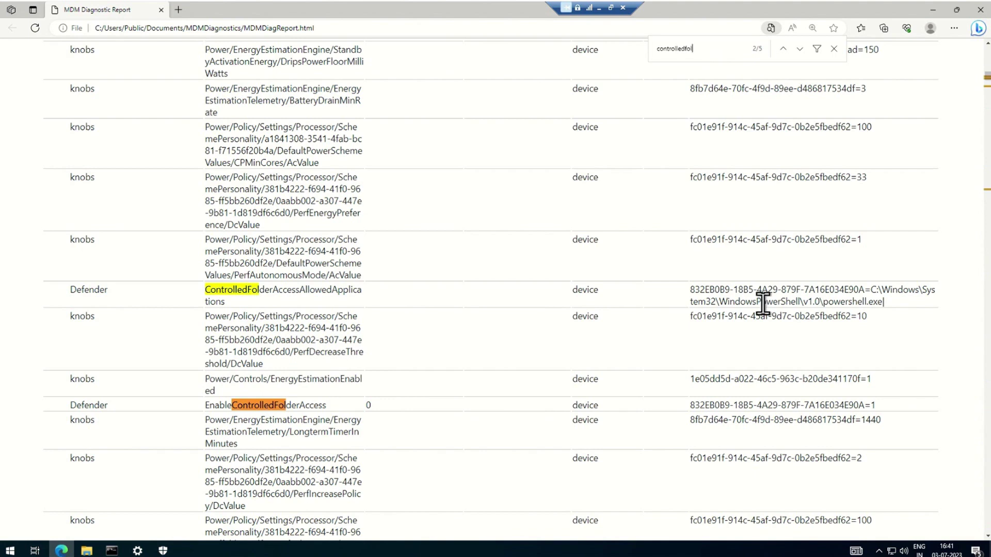
{"action": "left_click_drag", "start_coordinate": [215, 405], "coordinate": [328, 405]}
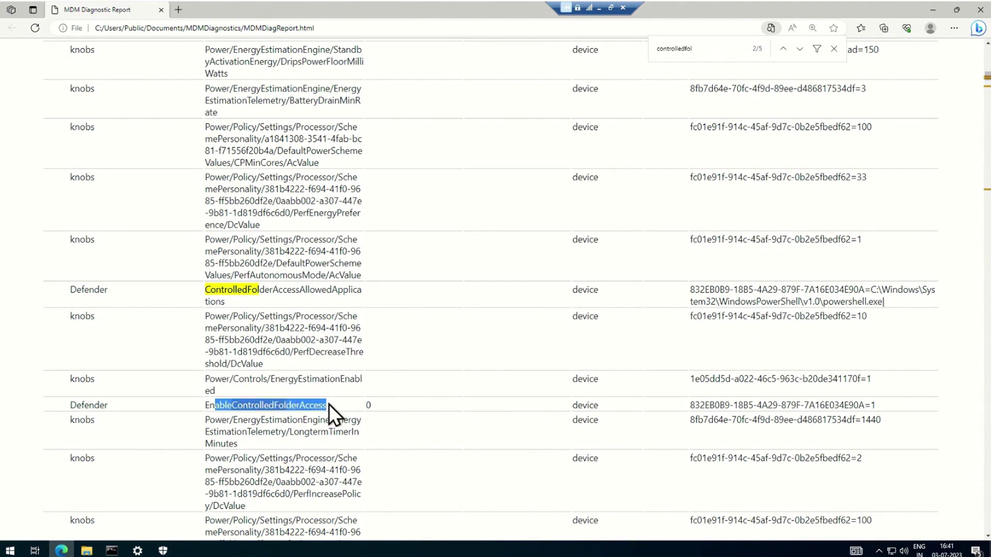
{"action": "double_click", "coordinate": [91, 405]}
{"action": "left_click_drag", "start_coordinate": [685, 399], "coordinate": [894, 403]}
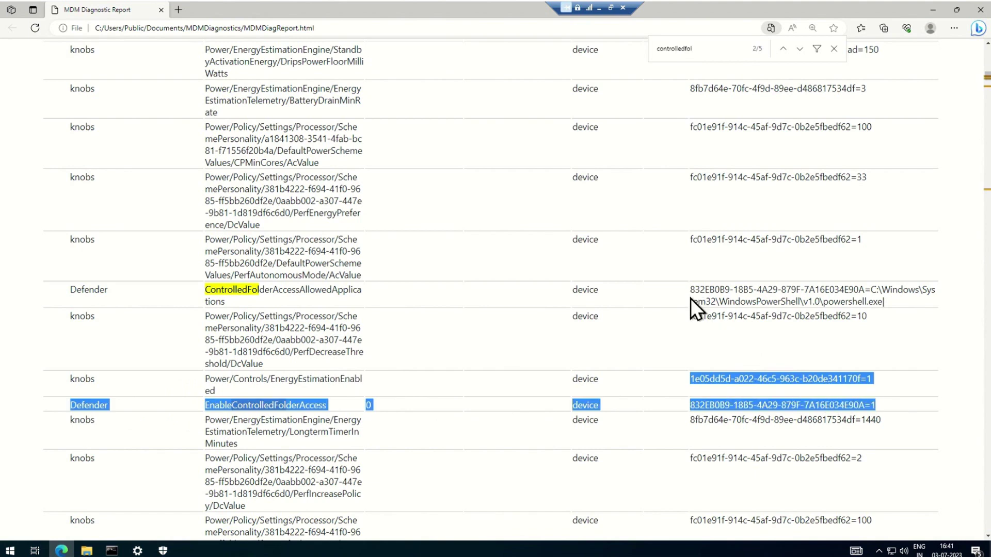
{"action": "left_click_drag", "start_coordinate": [690, 293], "coordinate": [926, 302]}
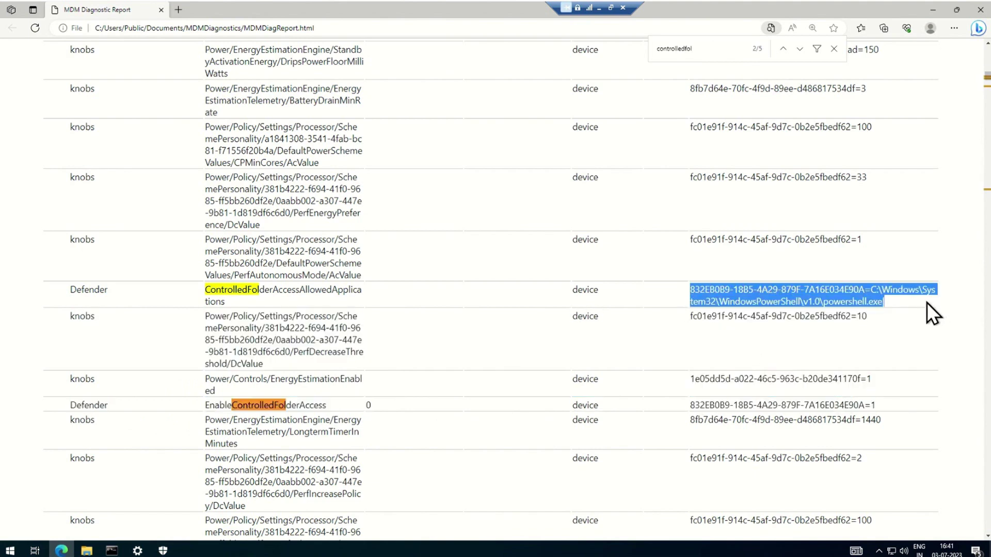
- Find ControlledFolderAccessProtectedFolders and highlight its c:\conceptswork value
{"action": "left_click", "coordinate": [711, 50]}
{"action": "key", "text": "Return"}
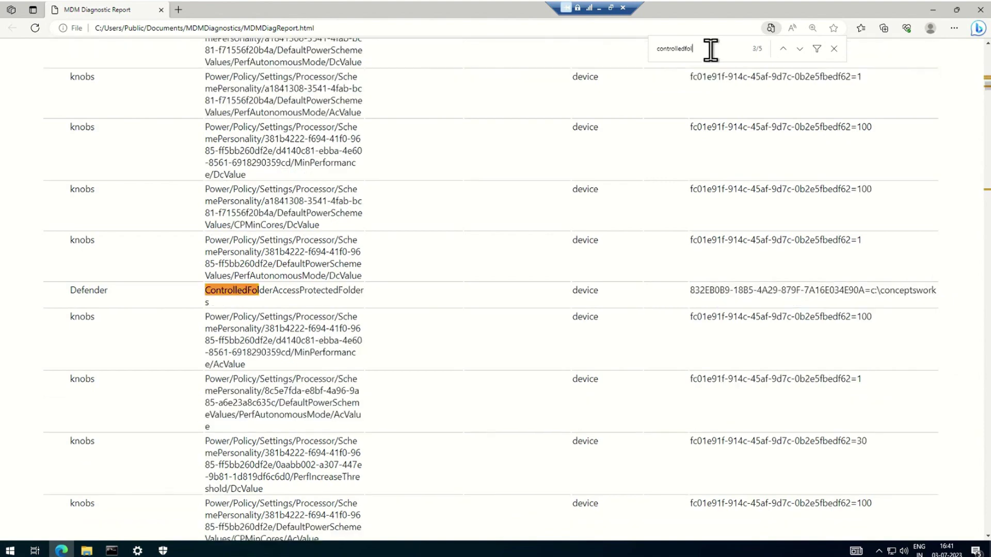
{"action": "left_click", "coordinate": [858, 290], "text": "shift"}
{"action": "key", "text": "ctrl+shift+End"}
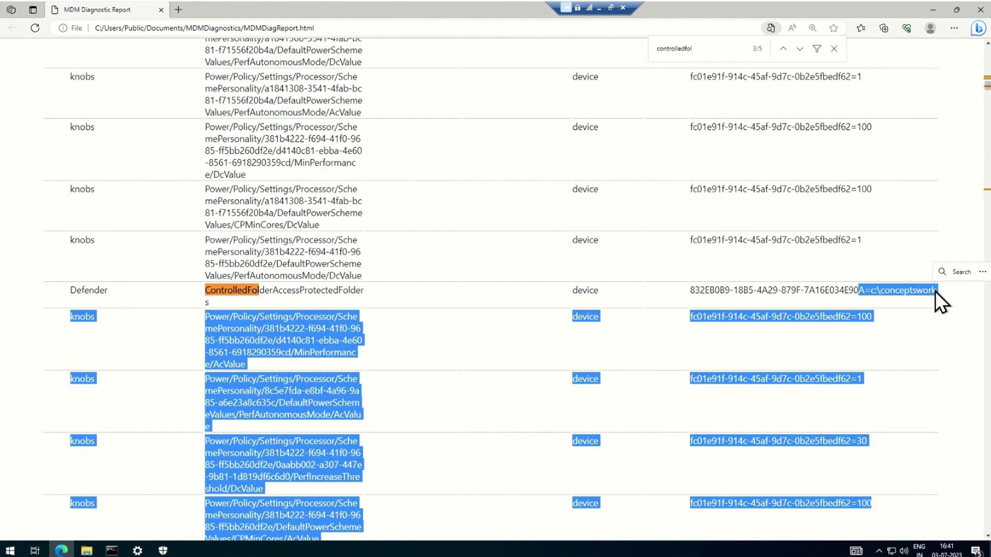
- Close the Windows Security window and return to the Settings management page
{"action": "left_click", "coordinate": [553, 321]}
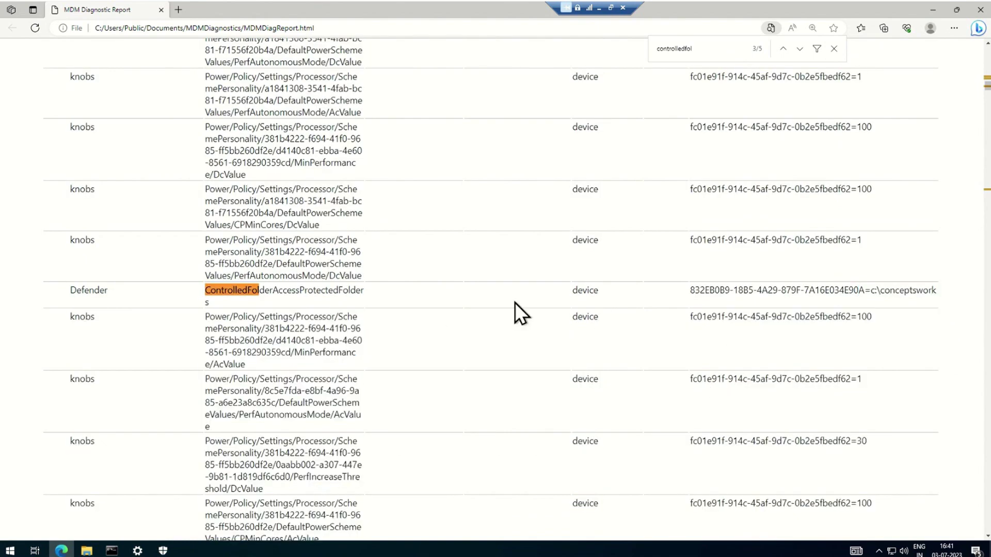
{"action": "left_click", "coordinate": [163, 551]}
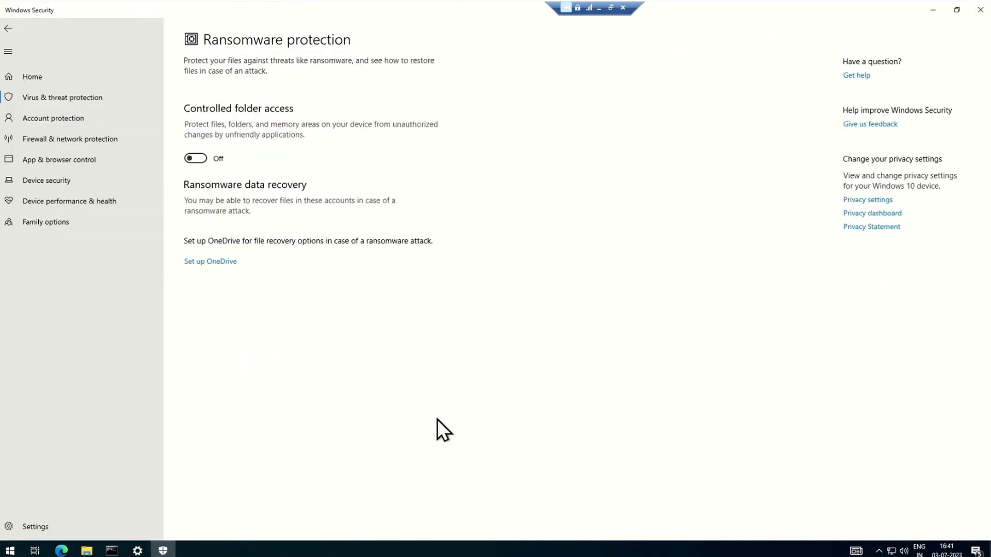
{"action": "left_click", "coordinate": [979, 9]}
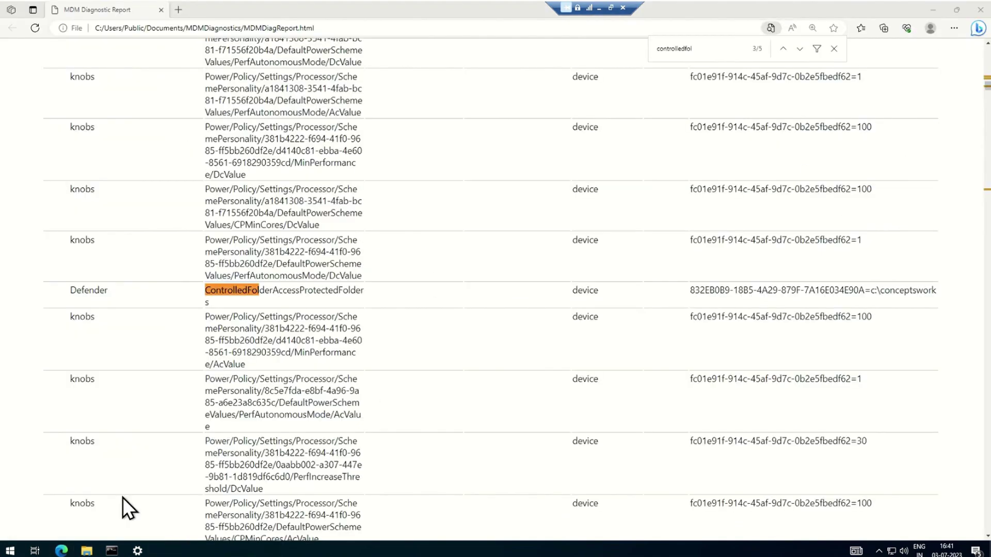
{"action": "left_click", "coordinate": [979, 10]}
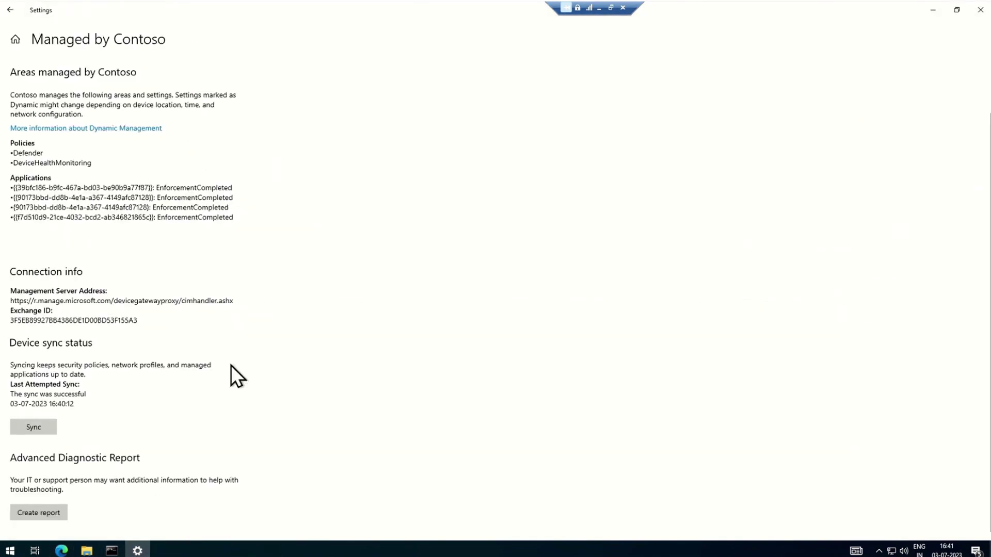
- Go from Settings > Update & Security into Windows Security's Manage ransomware protection and Protected folders
{"action": "left_click", "coordinate": [15, 38]}
{"action": "left_click", "coordinate": [500, 234]}
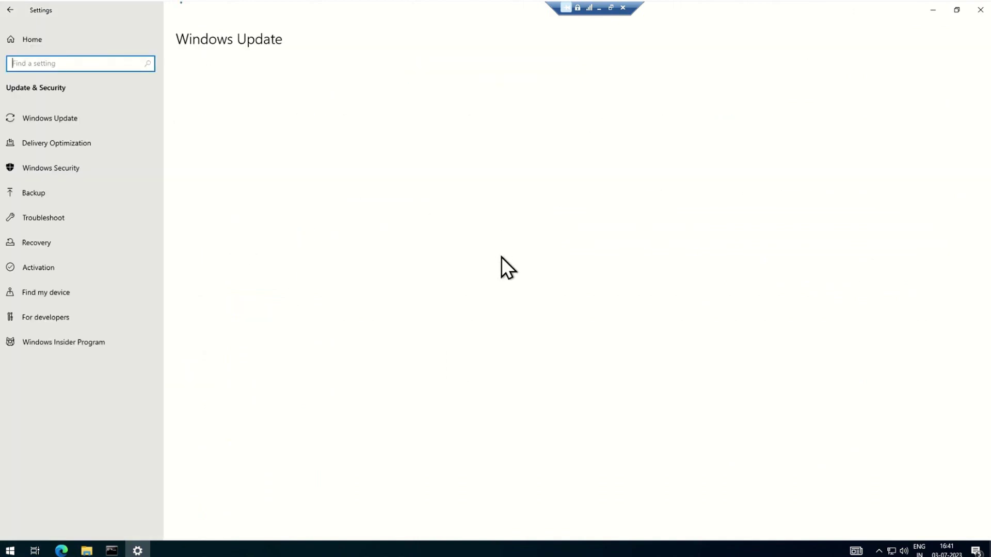
{"action": "left_click", "coordinate": [82, 167]}
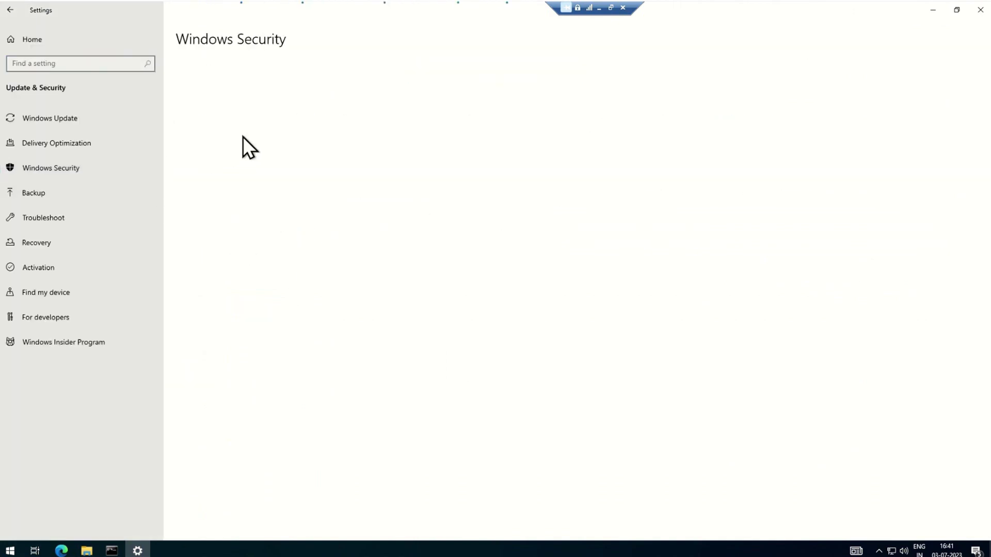
{"action": "left_click", "coordinate": [223, 92]}
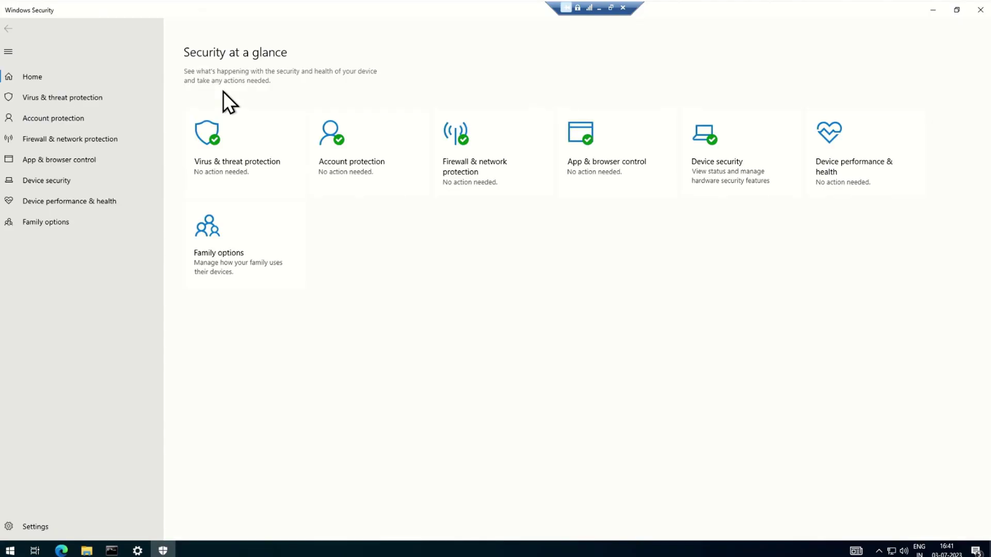
{"action": "left_click", "coordinate": [240, 143]}
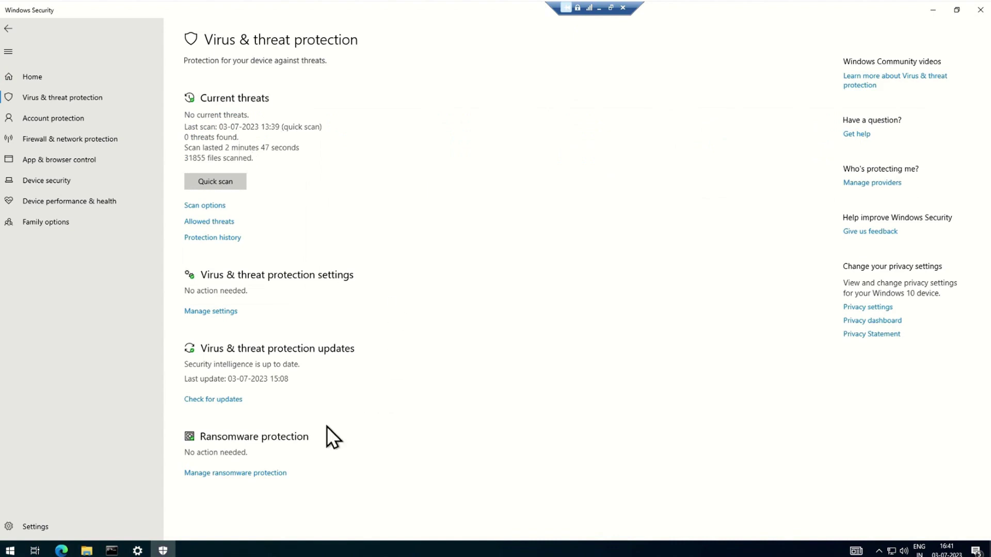
{"action": "left_click", "coordinate": [226, 472]}
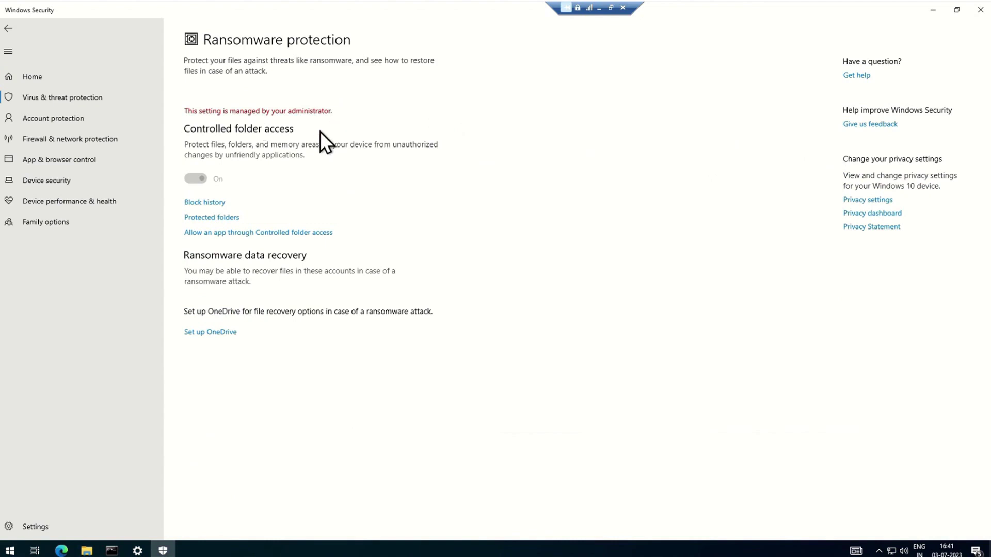
{"action": "left_click", "coordinate": [200, 218]}
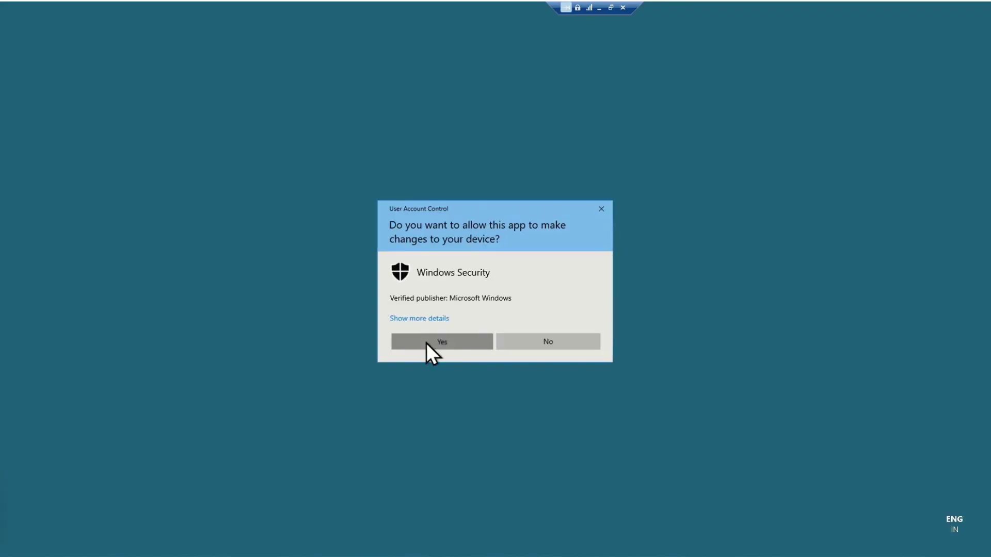
- Approve UAC and confirm c:\conceptswork is listed under Protected folders
{"action": "left_click", "coordinate": [426, 342]}
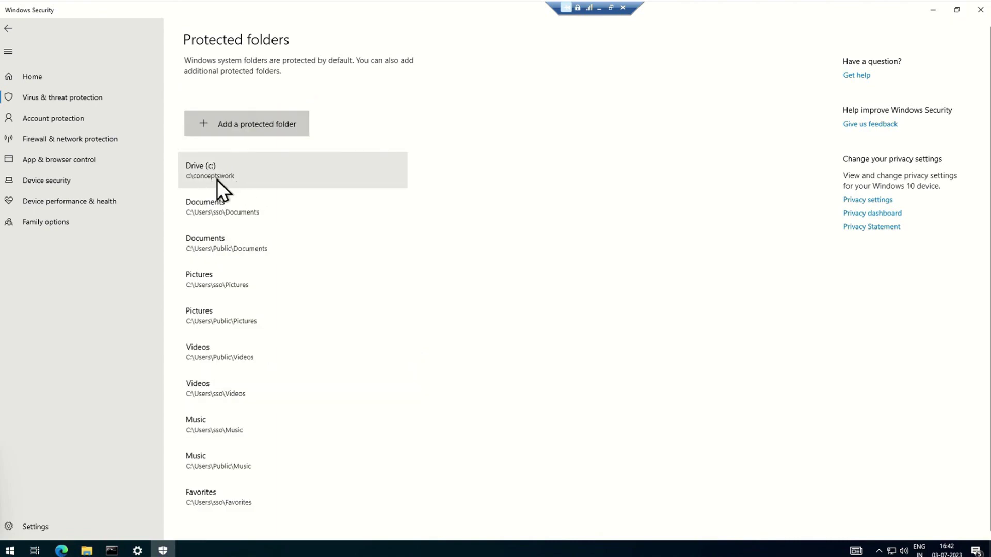
{"action": "left_click", "coordinate": [245, 183]}
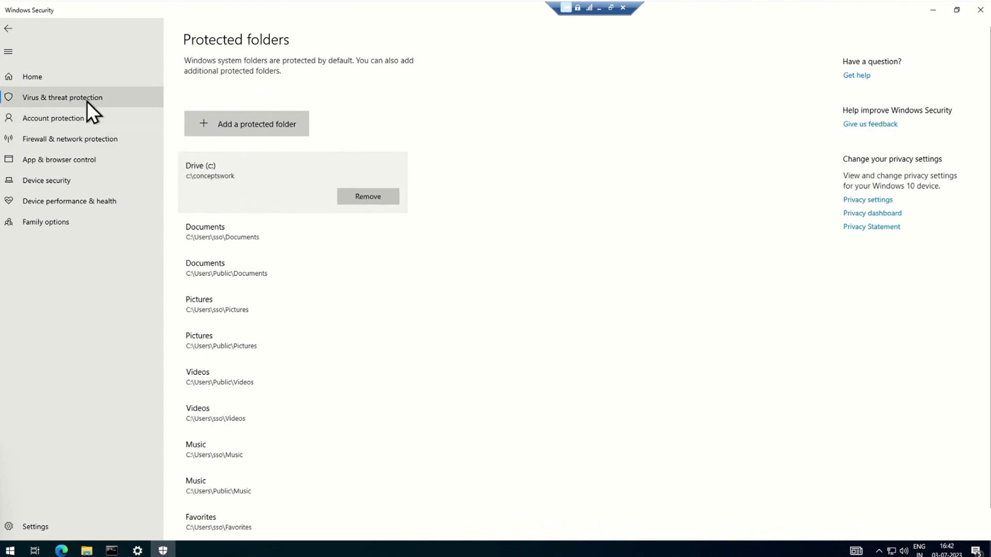
{"action": "left_click", "coordinate": [11, 32]}
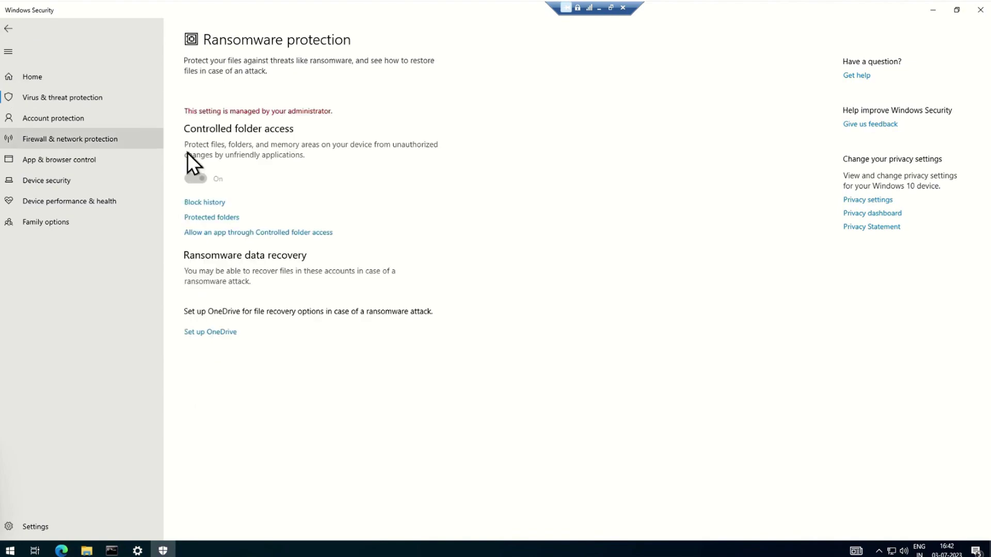
- Review the allowed apps list showing powershell.exe, then switch to File Explorer
{"action": "left_click", "coordinate": [232, 230]}
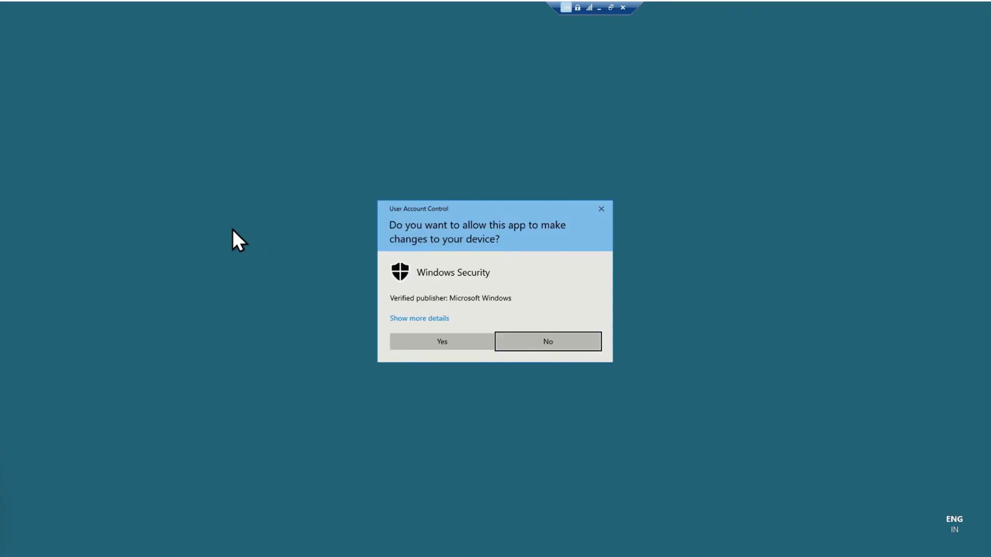
{"action": "left_click", "coordinate": [406, 340]}
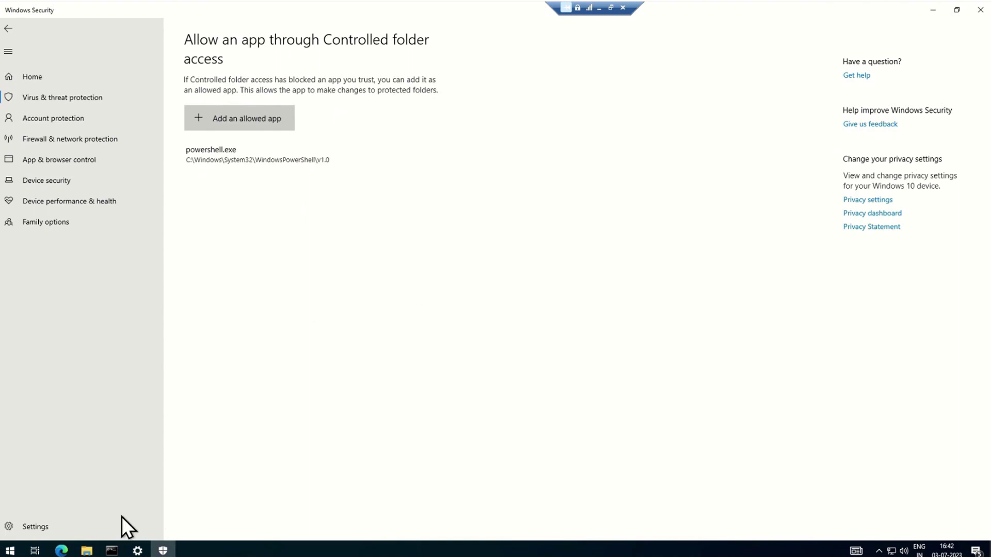
{"action": "left_click", "coordinate": [86, 550]}
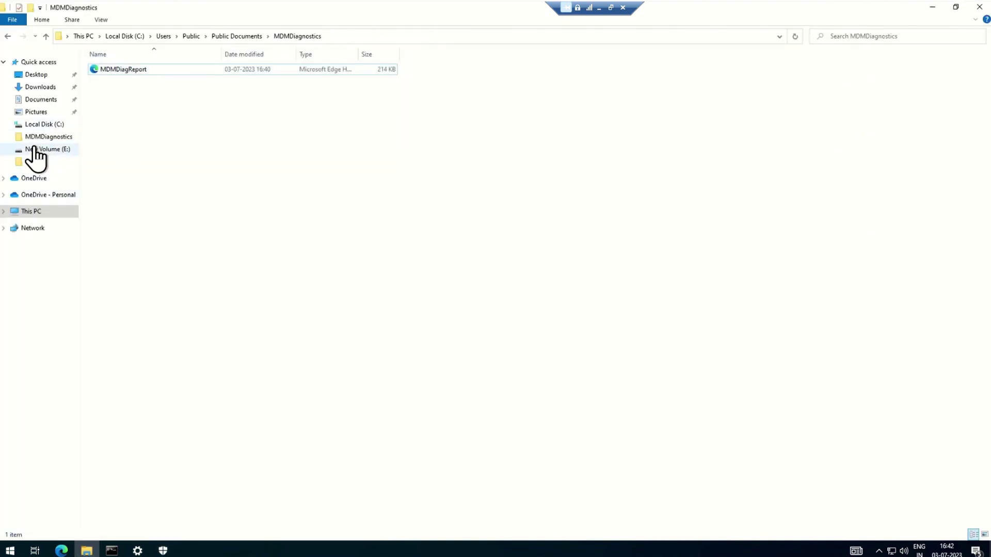
- Search for 'microsoft defender for endpoint demonstration' in a new Edge tab
{"action": "left_click", "coordinate": [61, 551]}
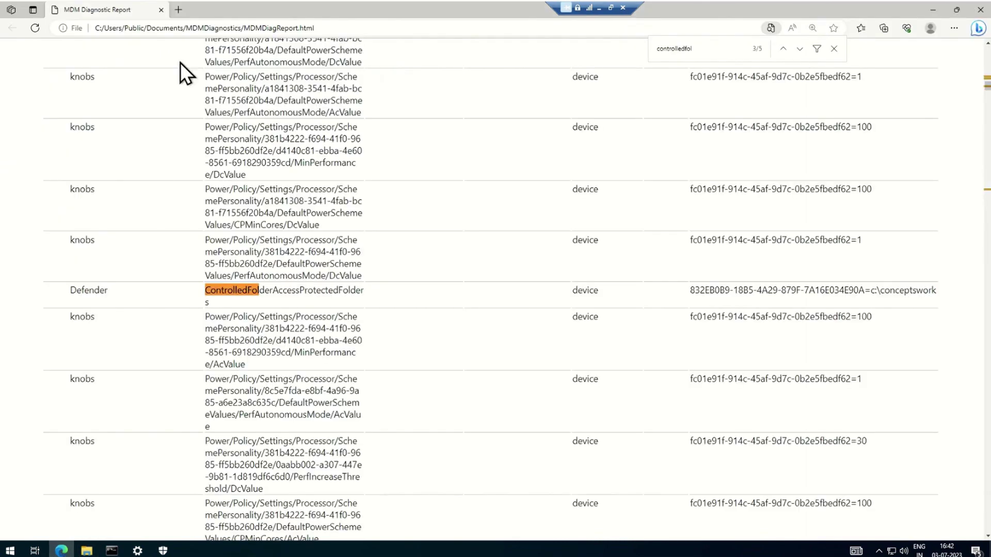
{"action": "left_click", "coordinate": [179, 10]}
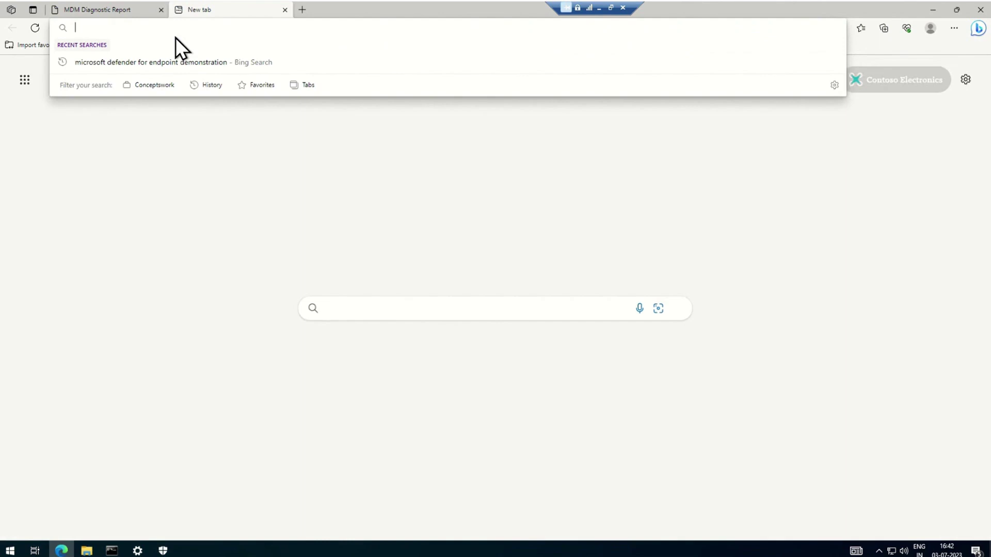
{"action": "type", "text": "microso"}
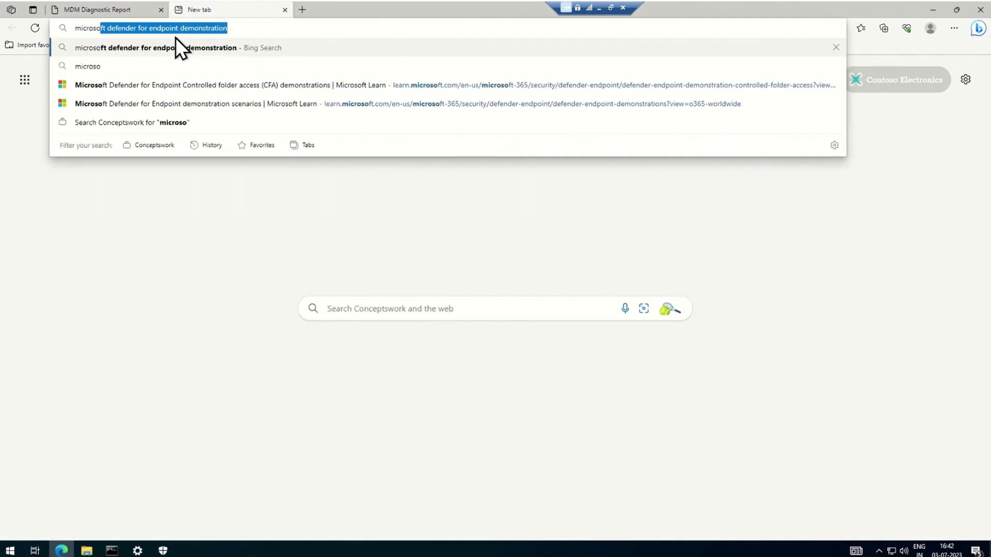
{"action": "key", "text": "Down"}
{"action": "key", "text": "Down"}
{"action": "key", "text": "Return"}
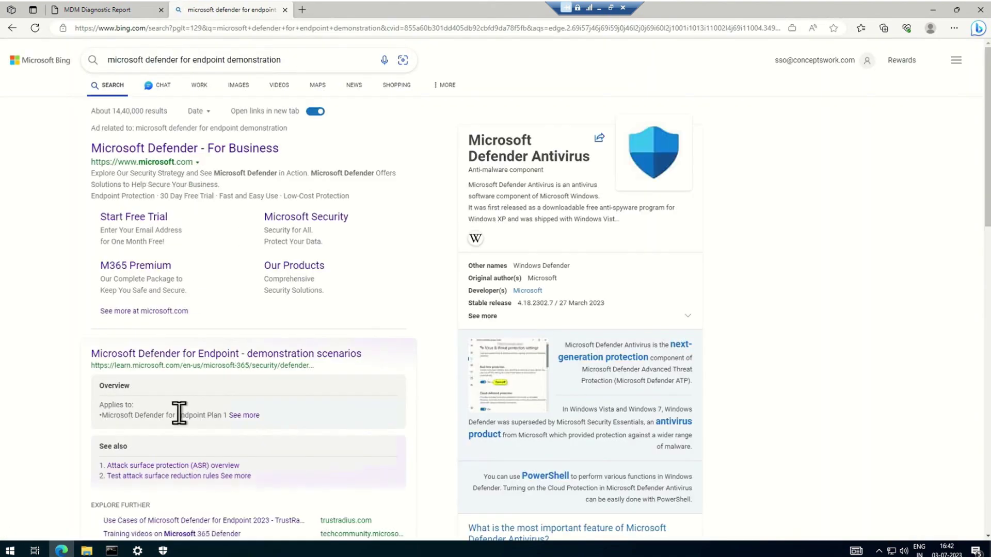
- Open the demonstration scenarios article and its CFA block script test tool article
{"action": "left_click", "coordinate": [168, 358]}
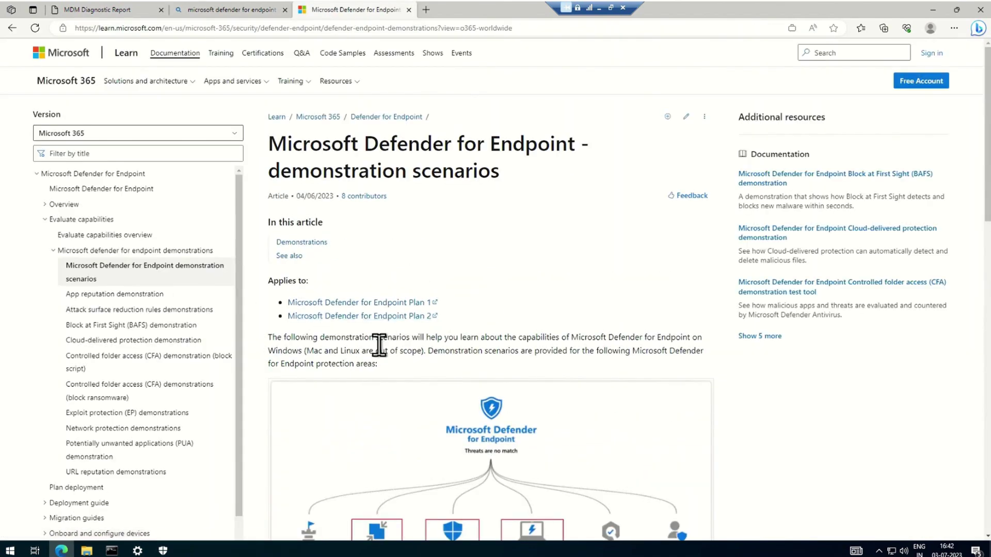
{"action": "scroll", "coordinate": [480, 362], "scroll_direction": "down", "scroll_amount": 1}
{"action": "scroll", "coordinate": [502, 392], "scroll_direction": "down", "scroll_amount": 10}
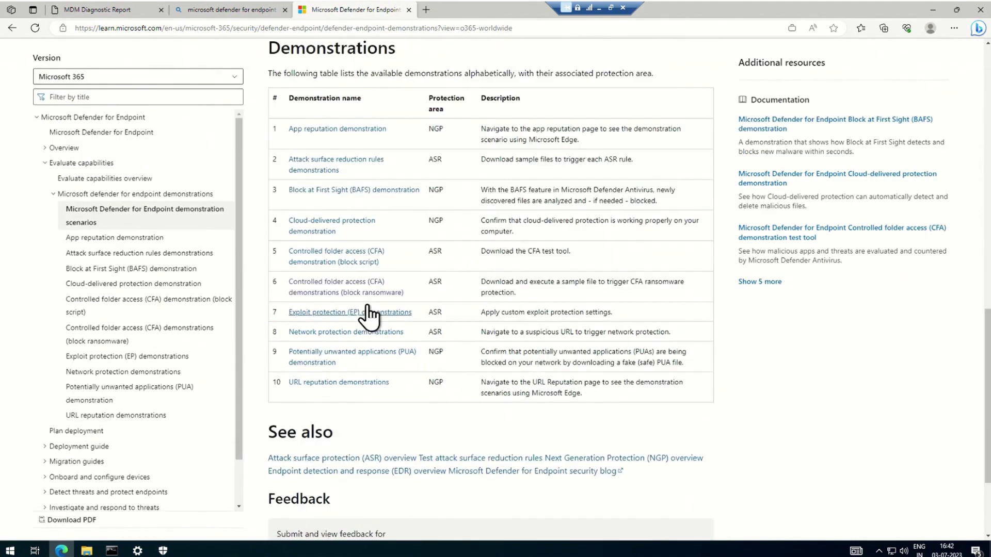
{"action": "left_click", "coordinate": [317, 264]}
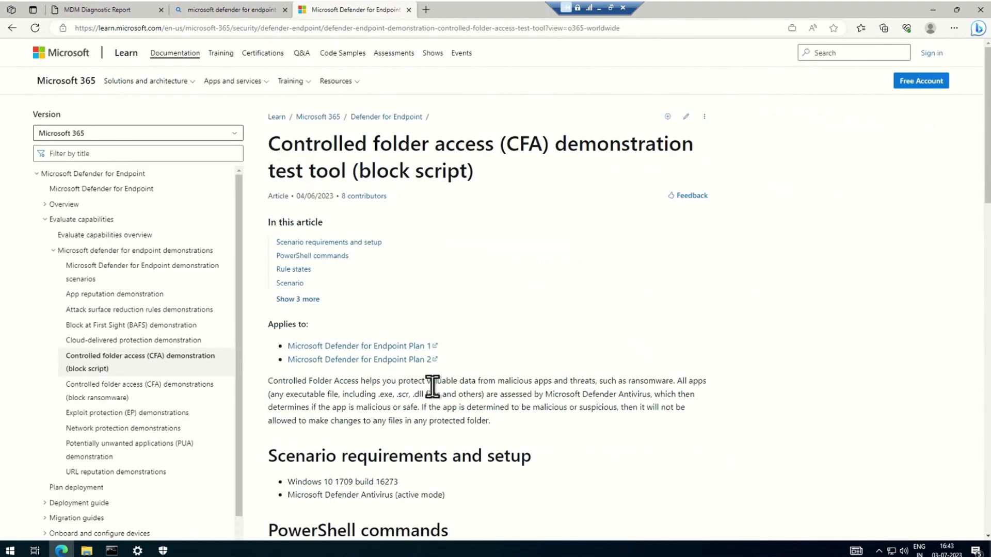
{"action": "scroll", "coordinate": [547, 356], "scroll_direction": "down", "scroll_amount": 6}
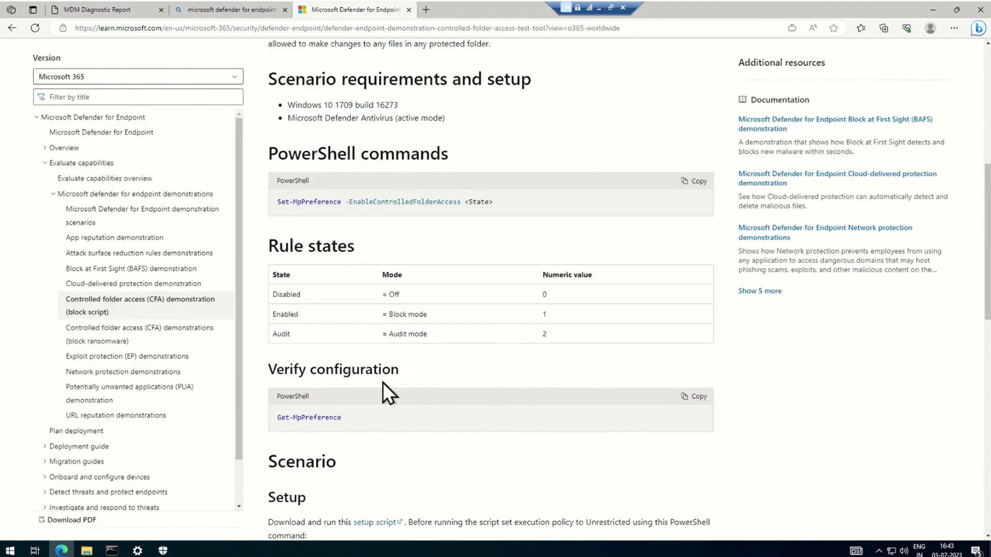
{"action": "left_click", "coordinate": [87, 551]}
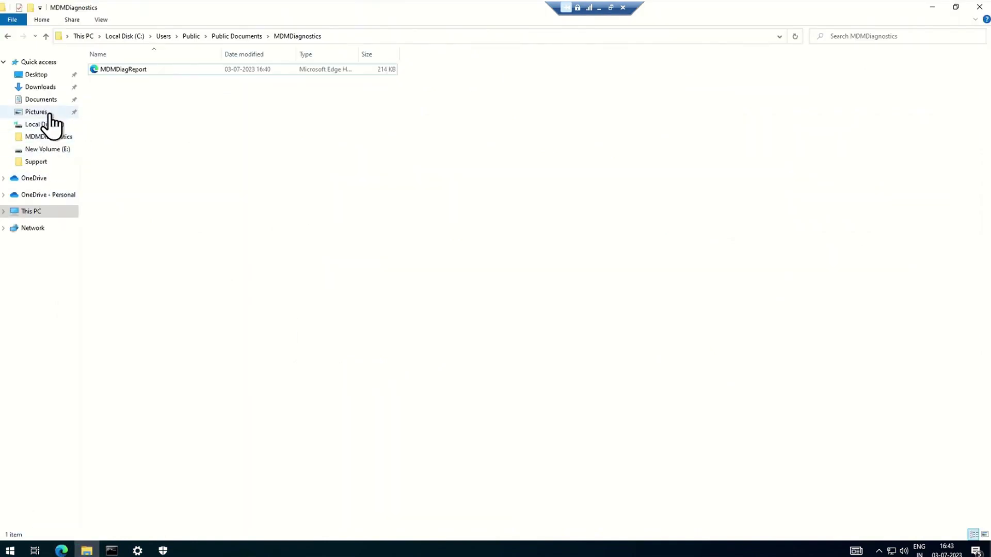
- Extract the CFA_SetupScript archive in Downloads
{"action": "left_click", "coordinate": [50, 88]}
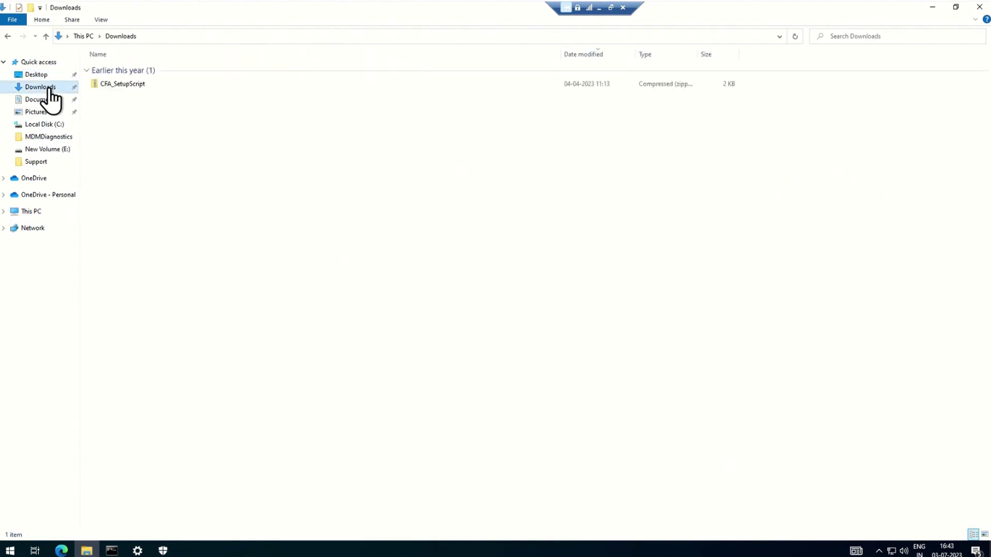
{"action": "left_click", "coordinate": [128, 86]}
{"action": "right_click", "coordinate": [127, 85]}
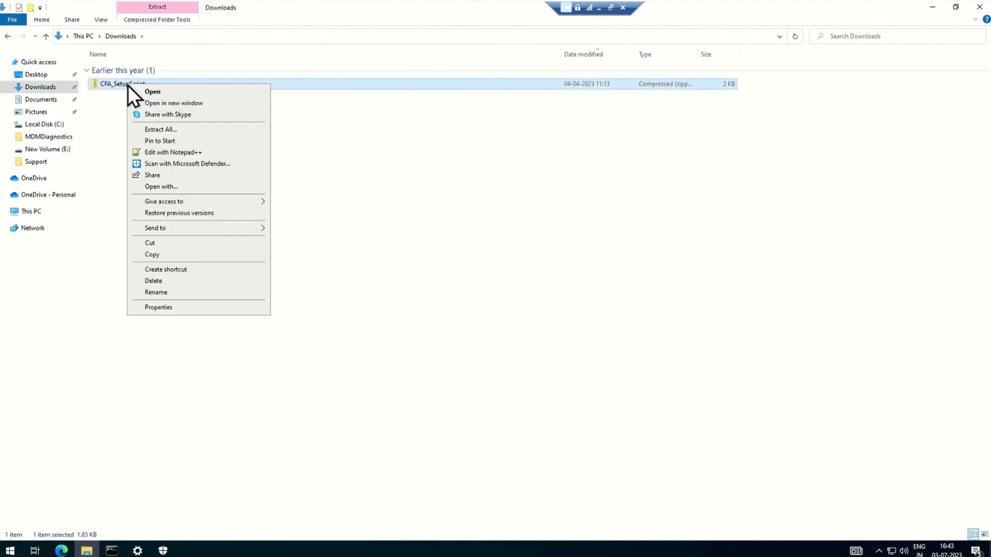
{"action": "left_click", "coordinate": [184, 131]}
{"action": "left_click", "coordinate": [579, 376]}
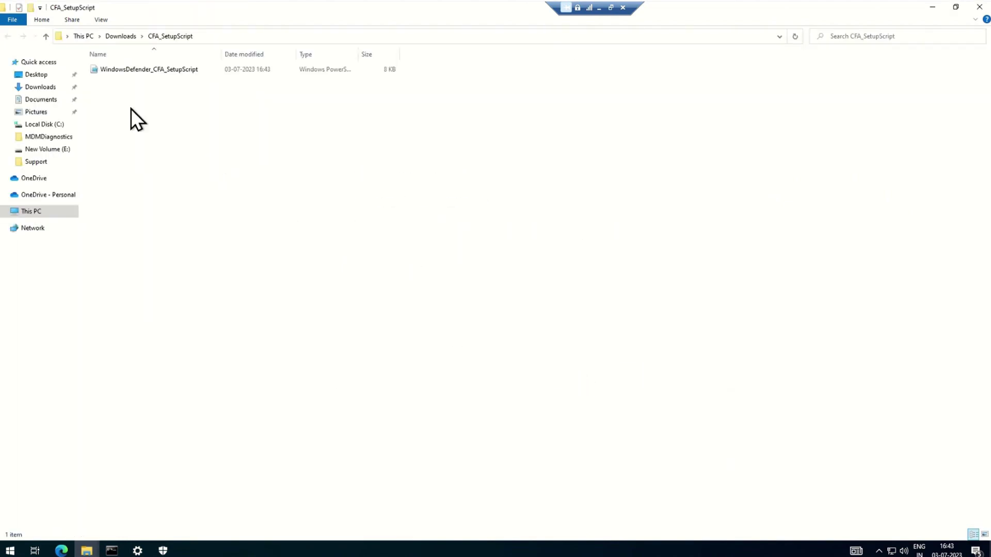
- Run the extracted WindowsDefender_CFA_SetupScript in PowerShell, accepting the unsigned-script prompt
{"action": "left_click", "coordinate": [112, 36]}
{"action": "double_click", "coordinate": [100, 84]}
{"action": "right_click", "coordinate": [104, 70]}
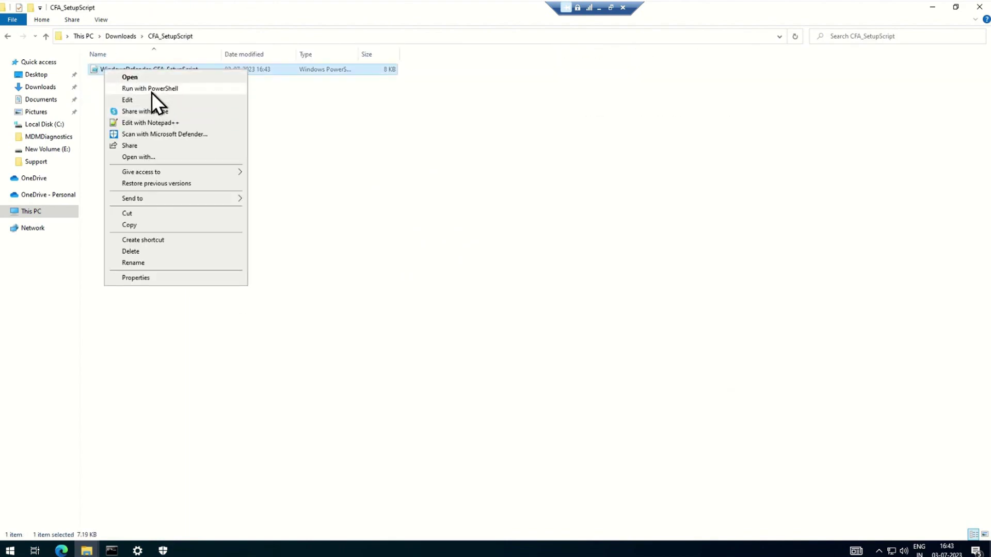
{"action": "left_click", "coordinate": [151, 91]}
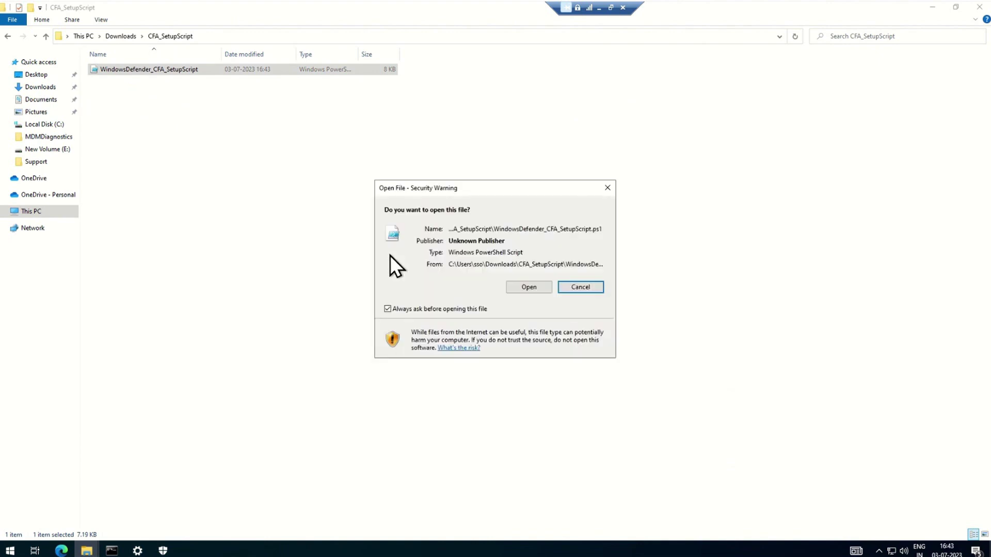
{"action": "left_click", "coordinate": [515, 289]}
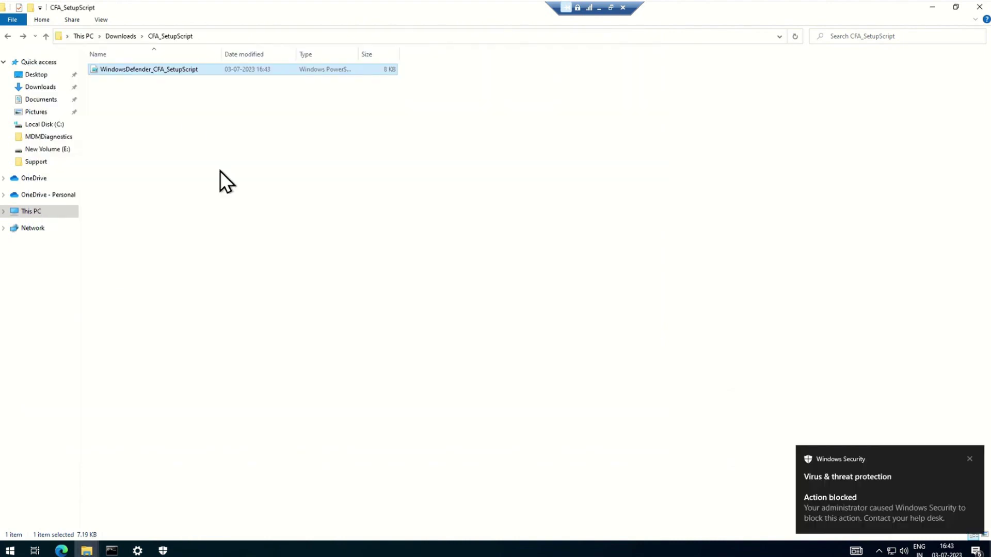
{"action": "left_click", "coordinate": [196, 306]}
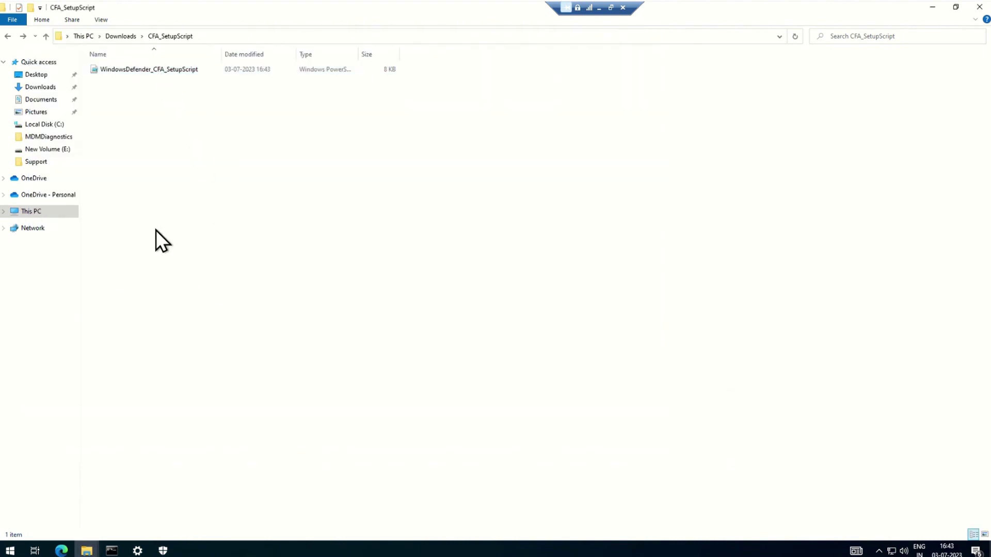
{"action": "left_click", "coordinate": [42, 126]}
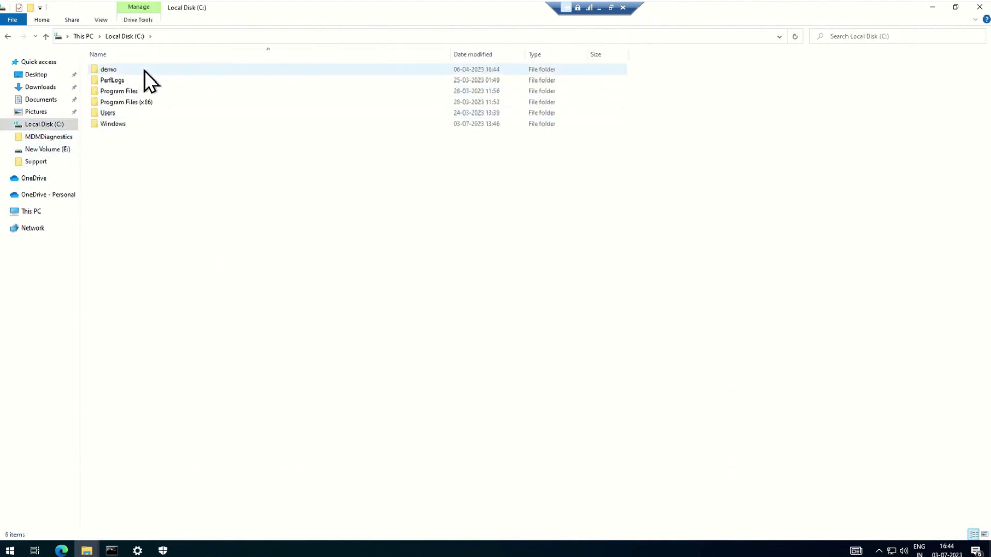
- Launch CFAtool from C:\demo\CFATestFiles
{"action": "double_click", "coordinate": [144, 70]}
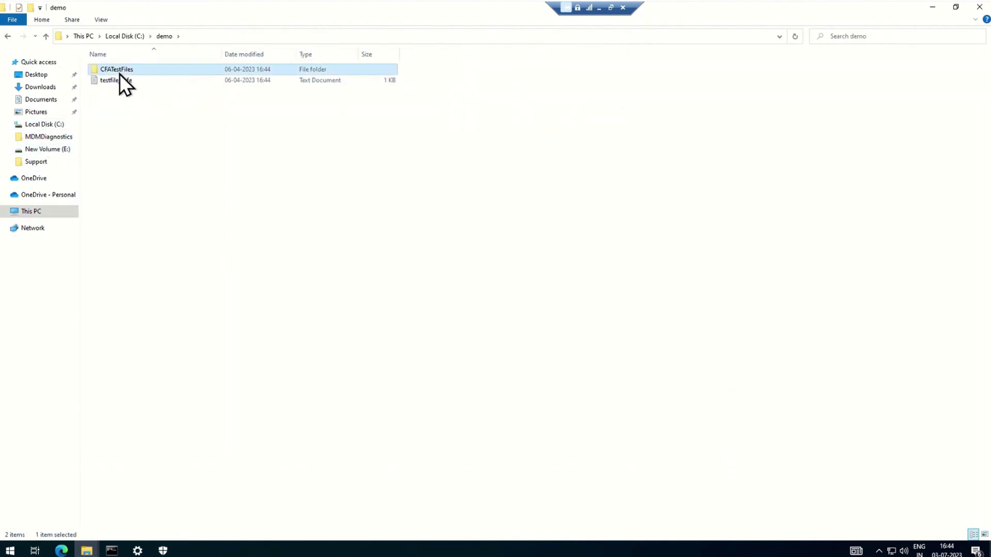
{"action": "double_click", "coordinate": [119, 73]}
{"action": "left_click", "coordinate": [111, 70]}
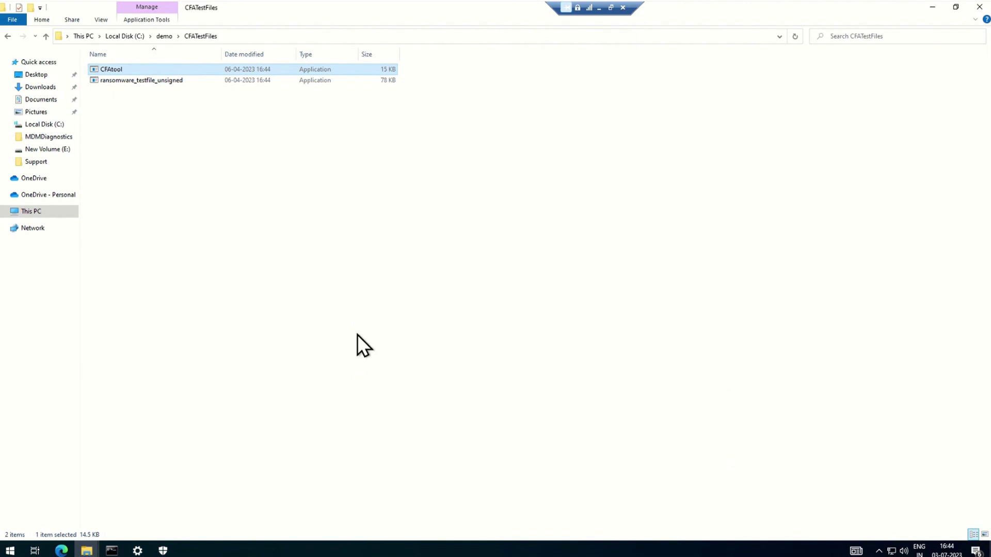
{"action": "left_click", "coordinate": [222, 361]}
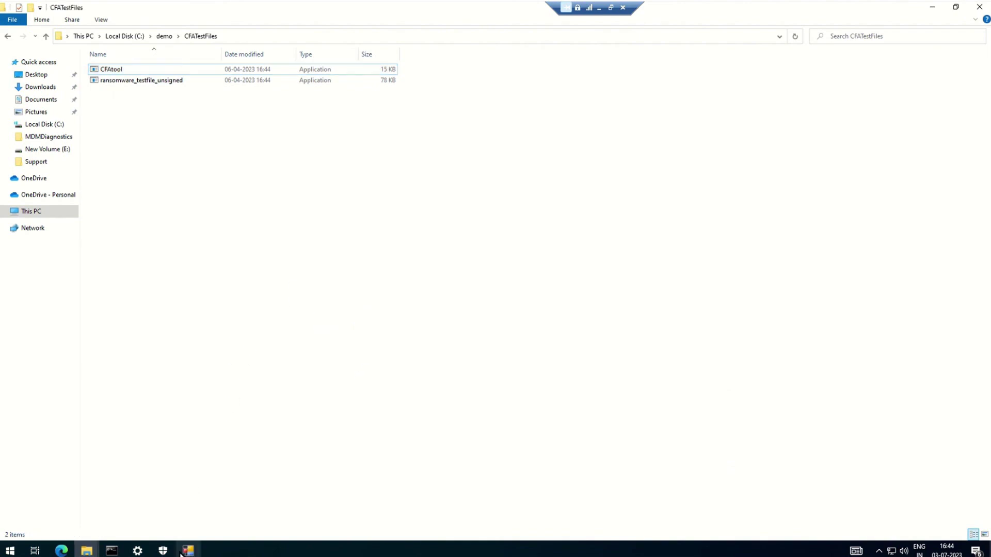
- Move the FileCreator dialog to mid-screen and bring up Settings' Windows Security page
{"action": "left_click", "coordinate": [188, 550]}
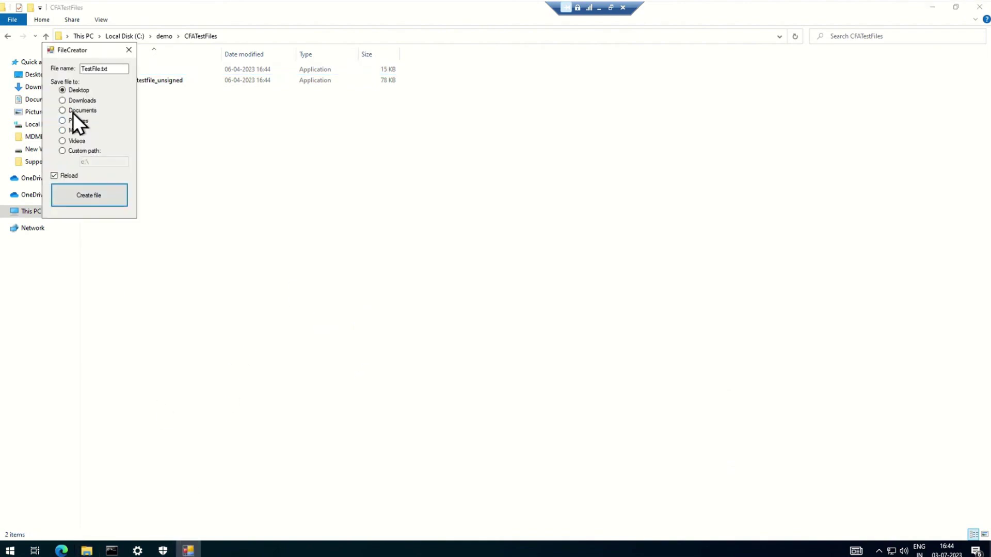
{"action": "left_click_drag", "start_coordinate": [65, 49], "coordinate": [430, 166]}
{"action": "left_click", "coordinate": [203, 469]}
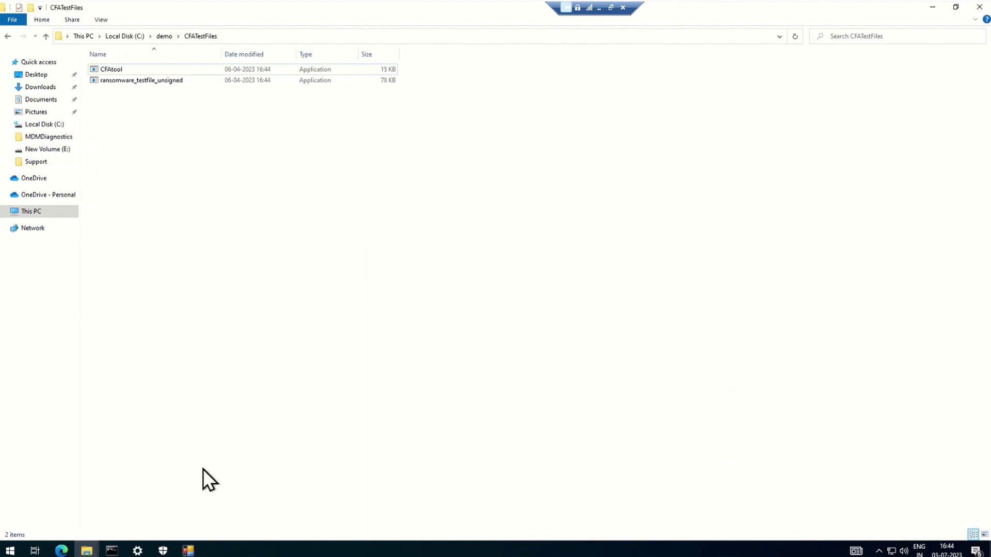
{"action": "left_click", "coordinate": [137, 550]}
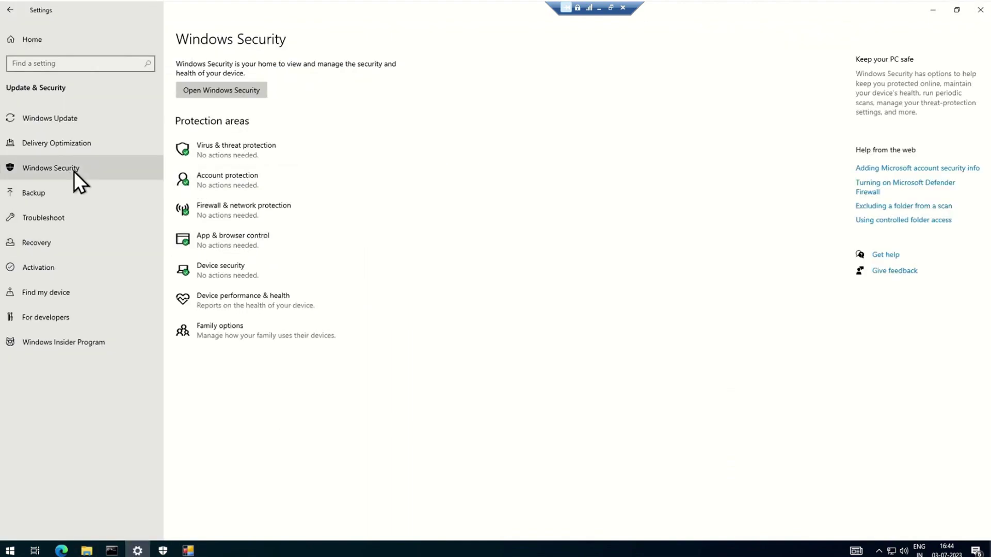
- Open Protected folders via Virus & threat protection, approving UAC, to confirm c:\conceptswork
{"action": "left_click", "coordinate": [232, 137]}
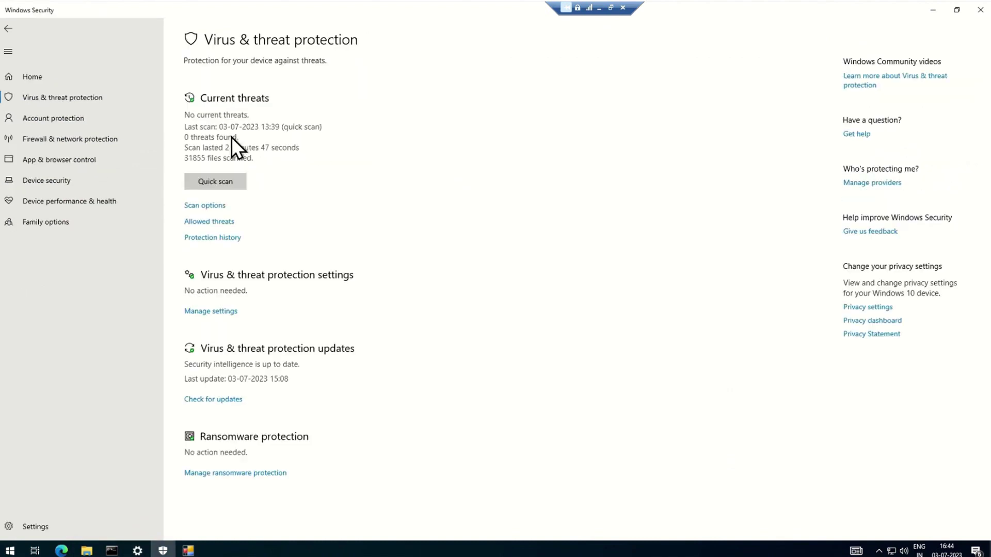
{"action": "left_click", "coordinate": [219, 473]}
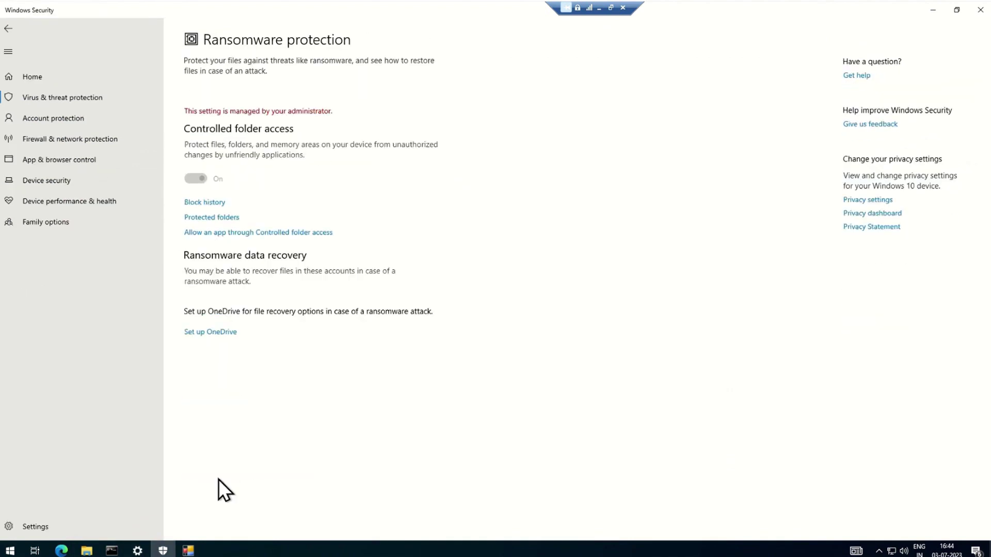
{"action": "left_click", "coordinate": [206, 221]}
{"action": "left_click", "coordinate": [407, 346]}
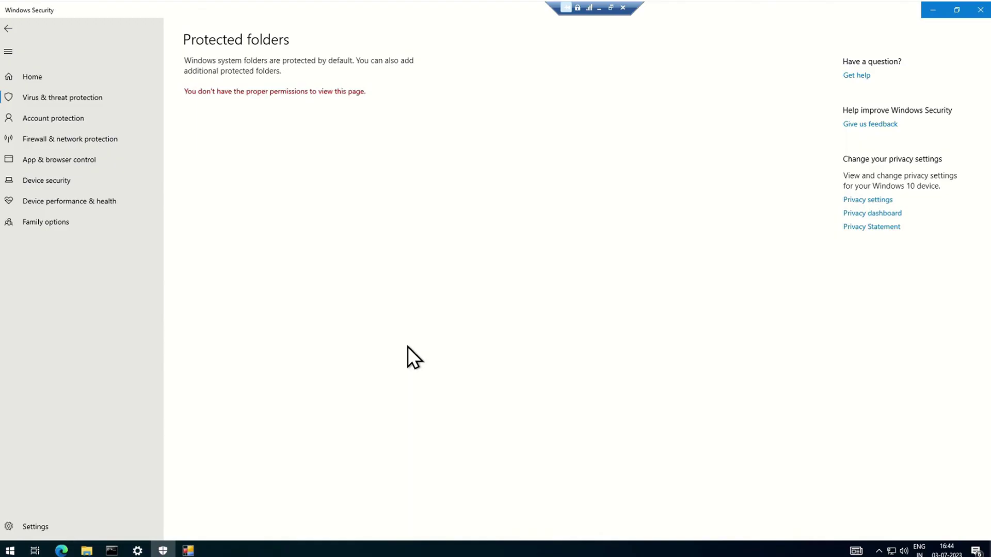
- Set FileCreator to save to Custom path c:\
{"action": "left_click", "coordinate": [187, 550]}
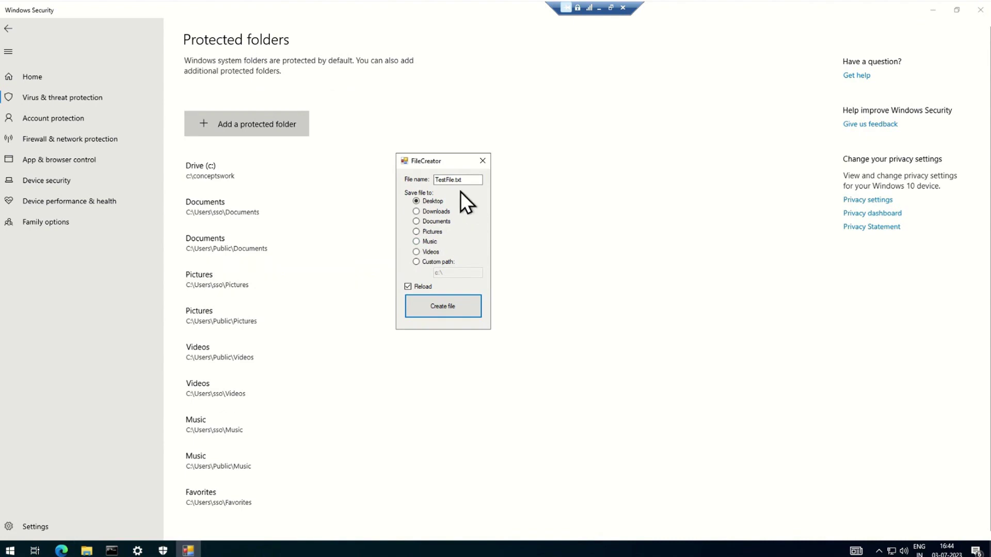
{"action": "left_click", "coordinate": [440, 262]}
{"action": "left_click", "coordinate": [451, 271]}
{"action": "type", "text": "c:\\"}
- Open This PC > Local Disk (C:) in File Explorer
{"action": "left_click", "coordinate": [87, 550]}
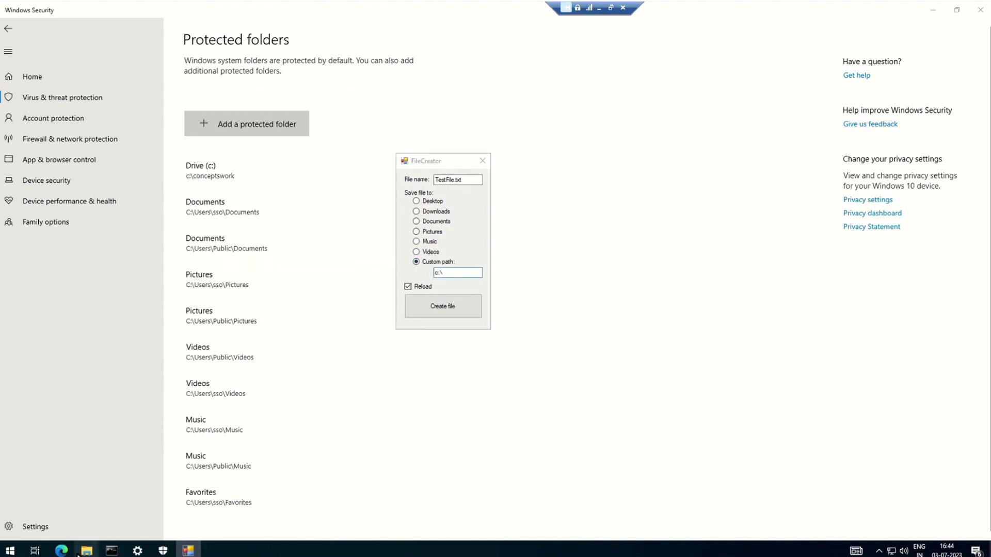
{"action": "left_click", "coordinate": [154, 493]}
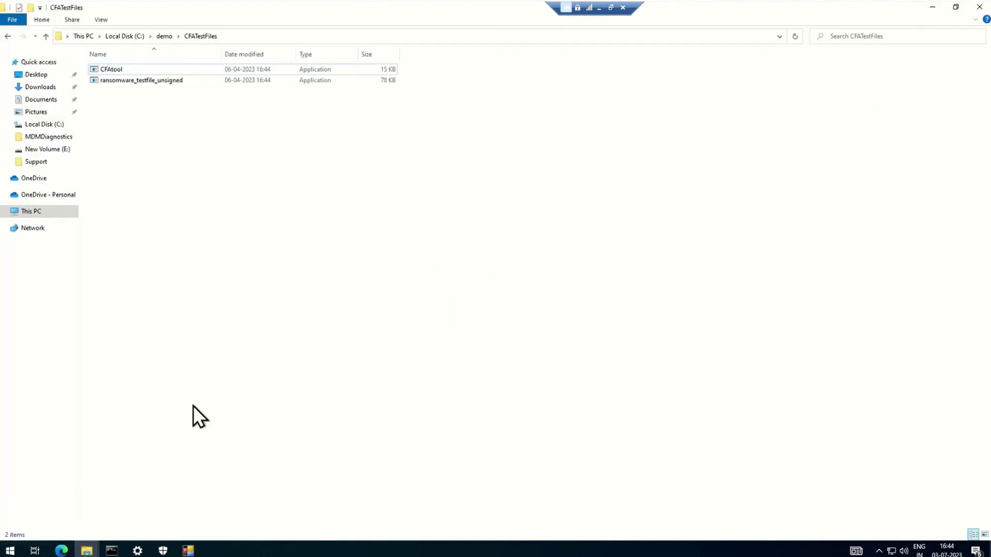
{"action": "left_click", "coordinate": [32, 211]}
{"action": "double_click", "coordinate": [302, 157]}
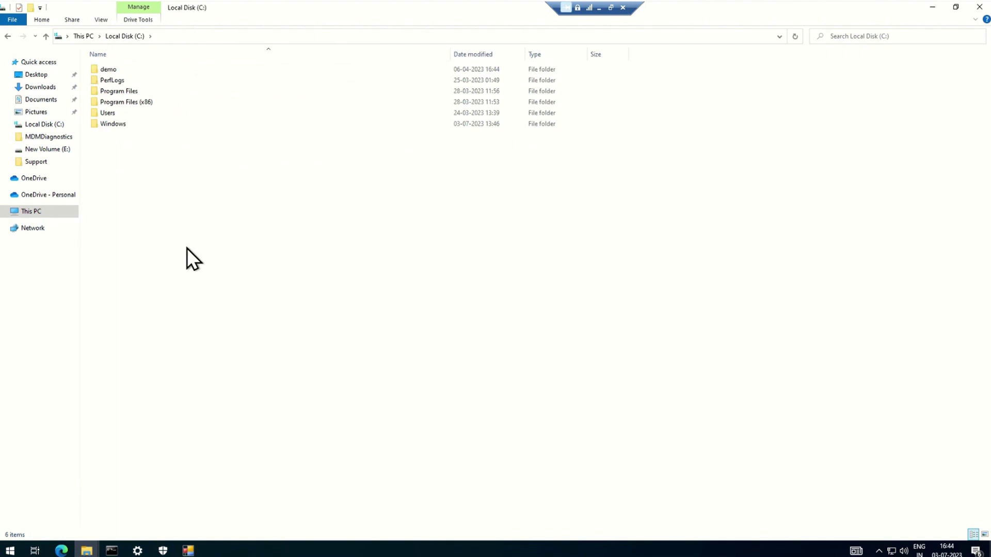
- Make a new folder named conceptswork on C:, correcting a typo, and open it
{"action": "key", "text": "ctrl+shift+n"}
{"action": "type", "text": "concdep"}
{"action": "key", "text": "BackSpace"}
{"action": "key", "text": "BackSpace"}
{"action": "key", "text": "BackSpace"}
{"action": "type", "text": "eptswor"}
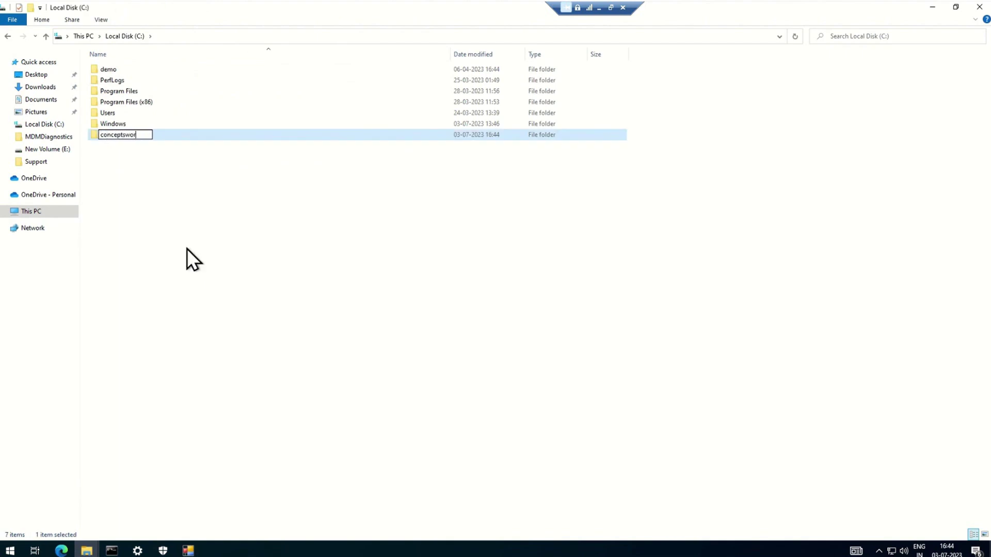
{"action": "type", "text": "k"}
{"action": "key", "text": "Return"}
{"action": "key", "text": "Return"}
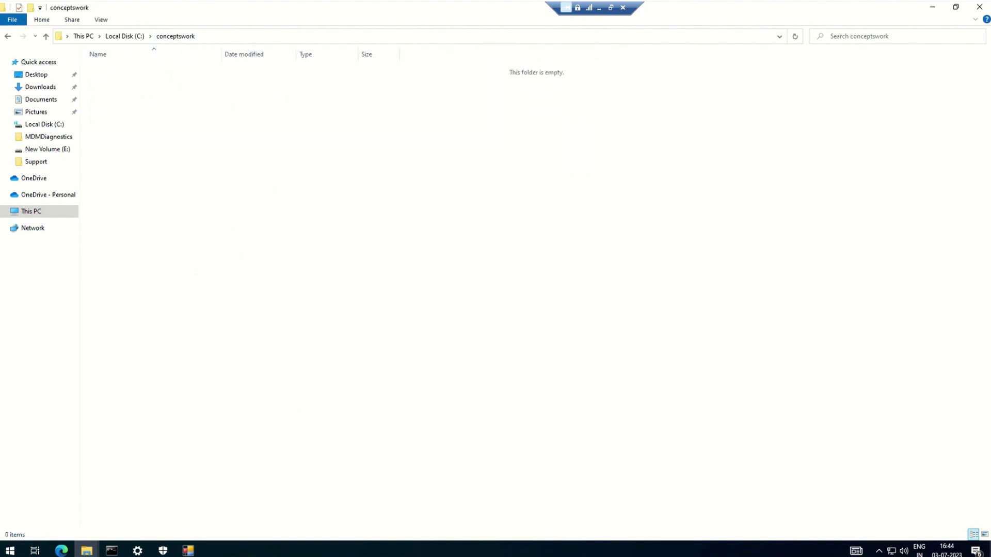
{"action": "mouse_move", "coordinate": [138, 550]}
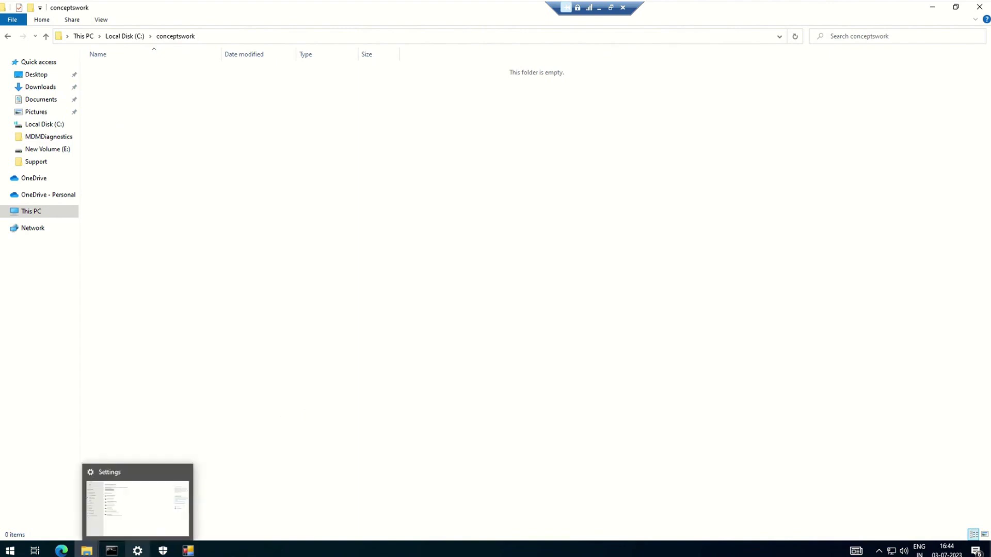
{"action": "left_click", "coordinate": [133, 483]}
- Reopen Protected folders via Manage ransomware protection, approving UAC, and bring FileCreator forward
{"action": "left_click", "coordinate": [222, 147]}
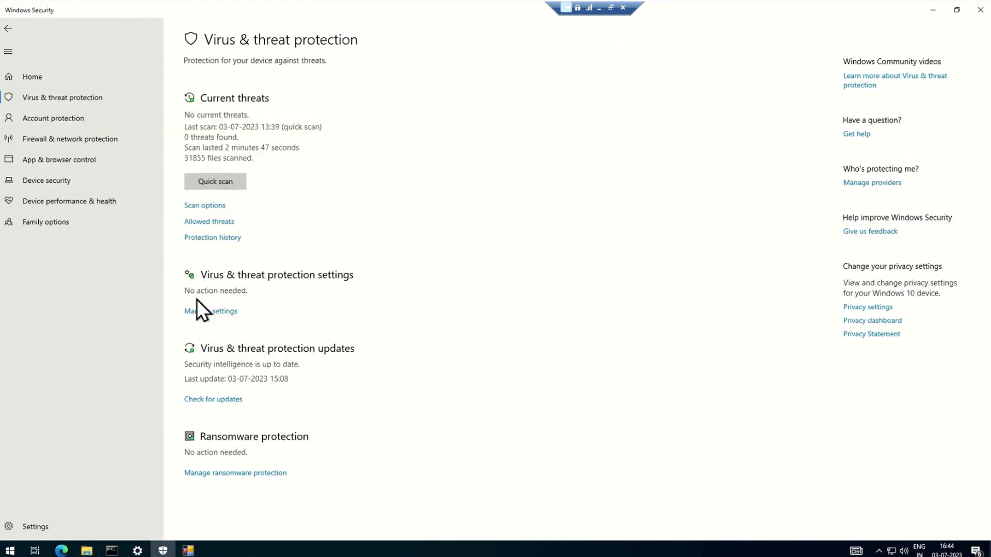
{"action": "left_click", "coordinate": [259, 474]}
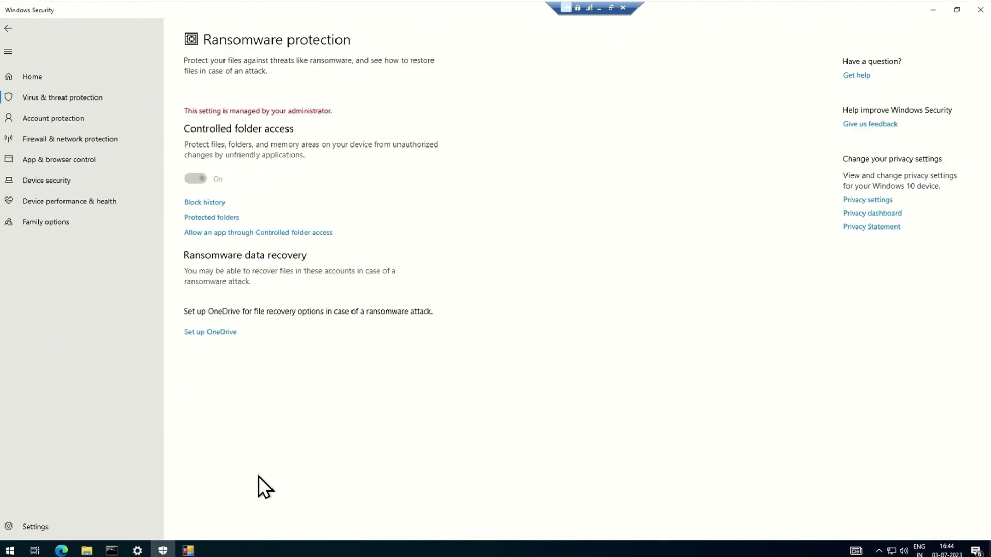
{"action": "left_click", "coordinate": [199, 216]}
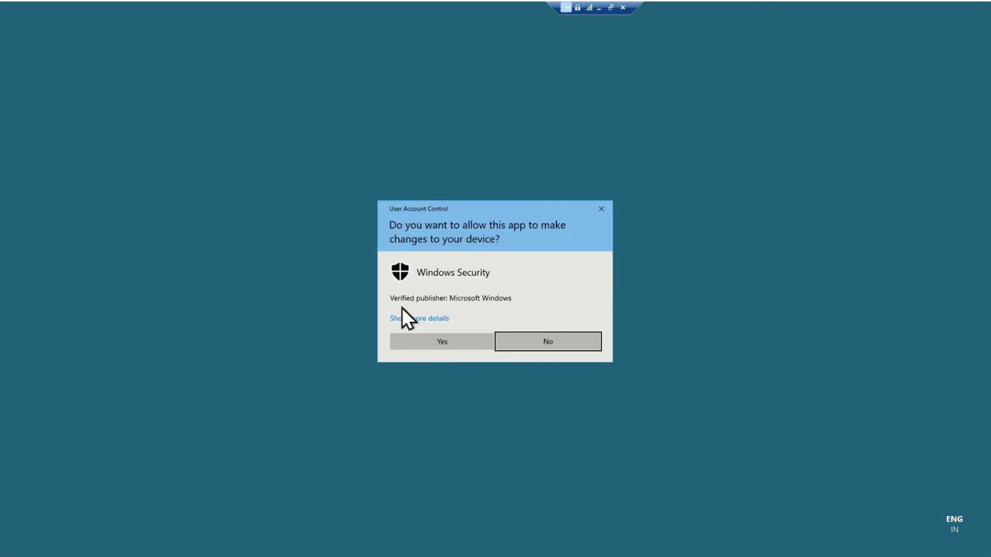
{"action": "left_click", "coordinate": [438, 342]}
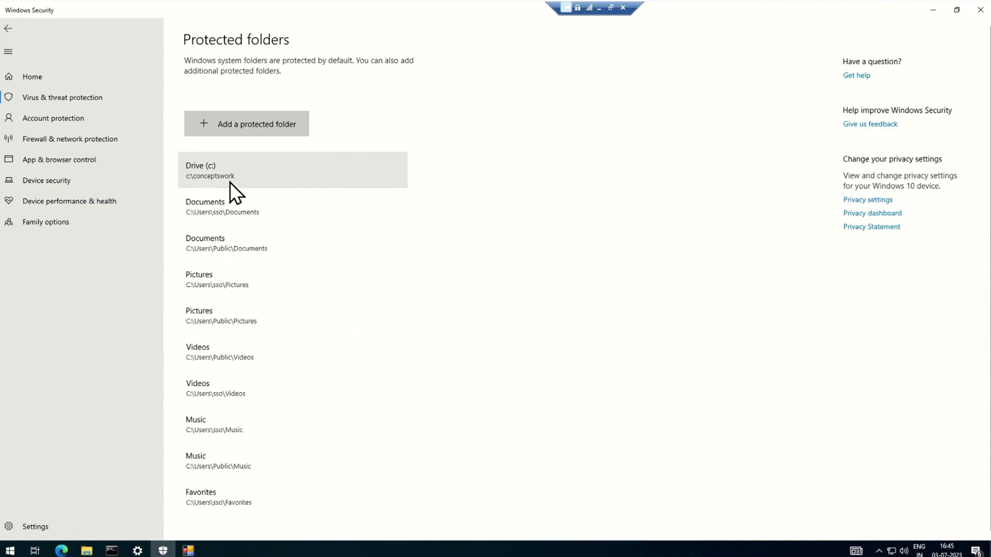
{"action": "left_click", "coordinate": [188, 550]}
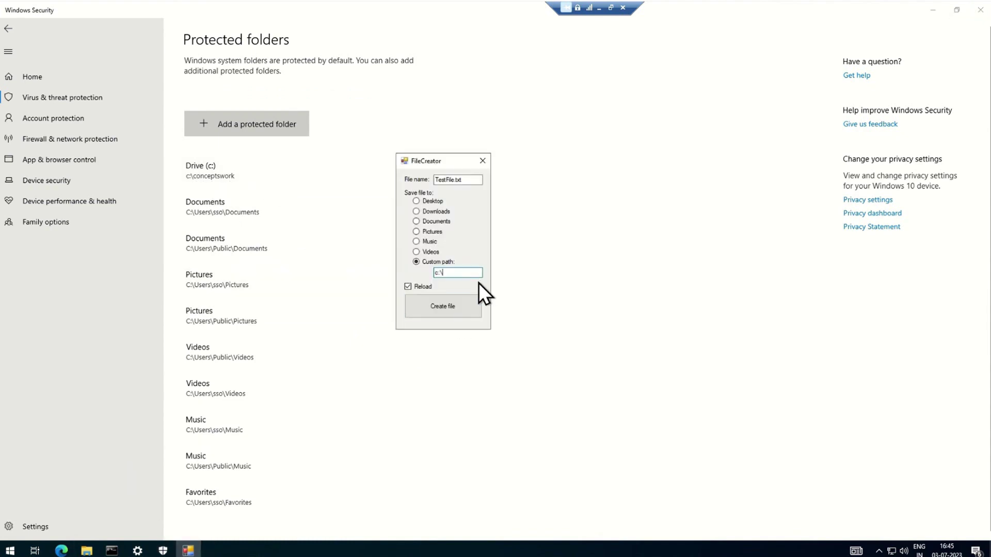
- Set FileCreator's custom path to c:\conceptswork, with the conceptswork folder window open alongside
{"action": "left_click", "coordinate": [87, 550]}
{"action": "left_click", "coordinate": [163, 523]}
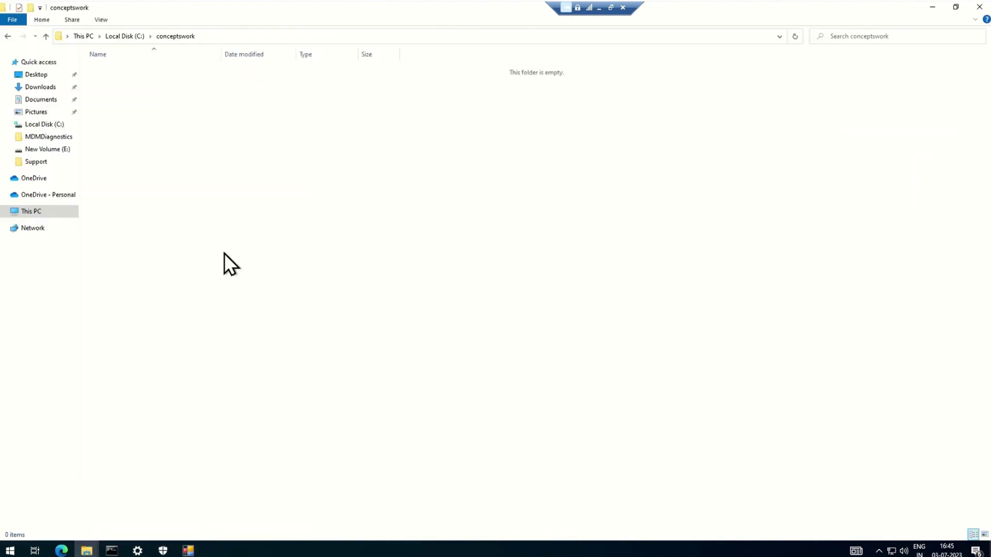
{"action": "left_click", "coordinate": [188, 550]}
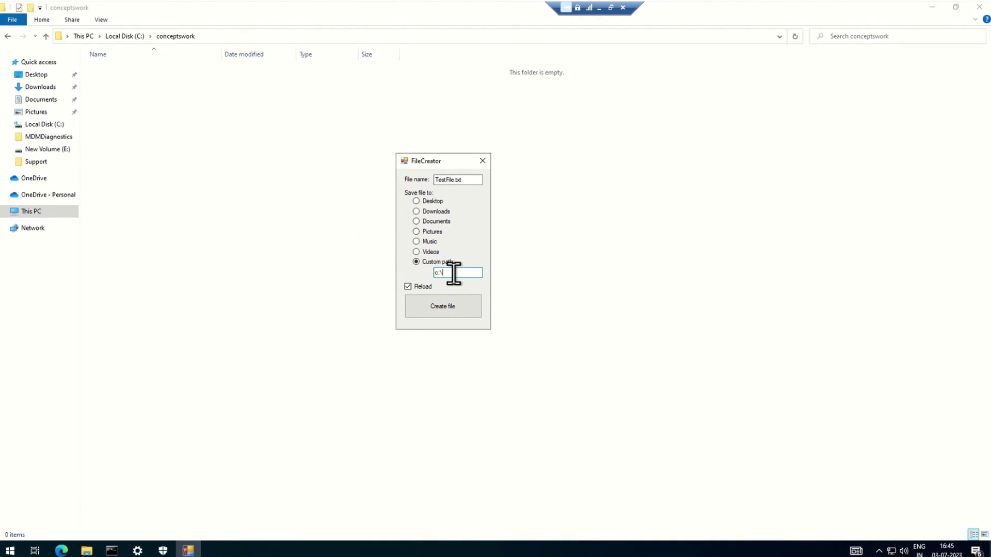
{"action": "type", "text": "concept"}
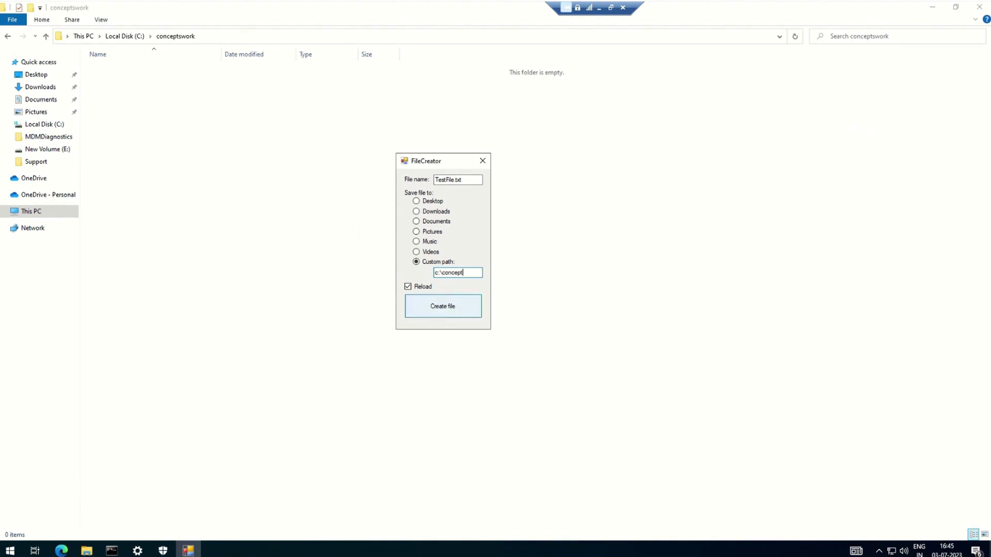
{"action": "type", "text": "swork.com"}
{"action": "key", "text": "BackSpace"}
{"action": "key", "text": "BackSpace"}
{"action": "key", "text": "BackSpace"}
{"action": "type", "text": "k"}
- Change the file name to sample.cw and repeatedly try creating it in the protected folder
{"action": "double_click", "coordinate": [471, 177]}
{"action": "key", "text": "BackSpace"}
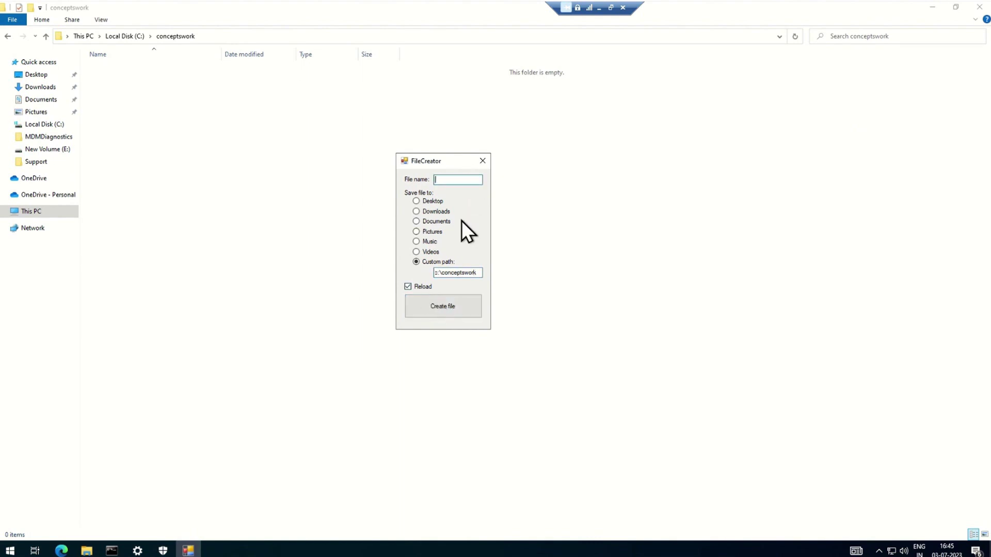
{"action": "type", "text": "sample.cw"}
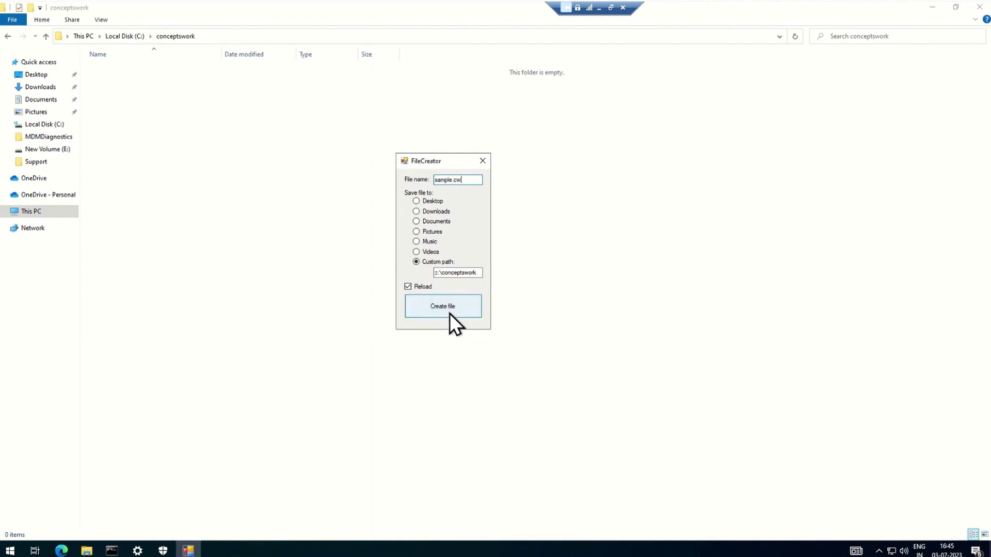
{"action": "left_click", "coordinate": [447, 312]}
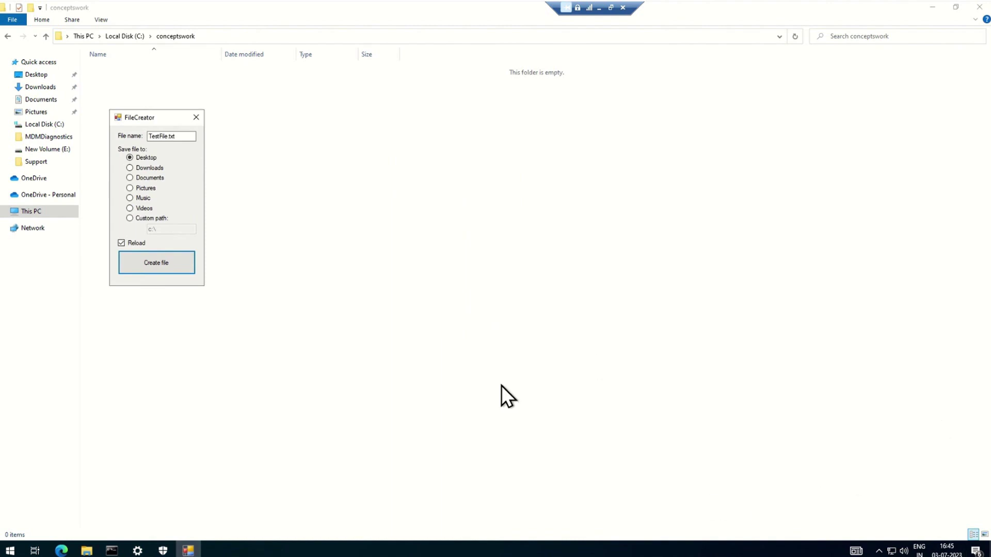
{"action": "left_click", "coordinate": [131, 270]}
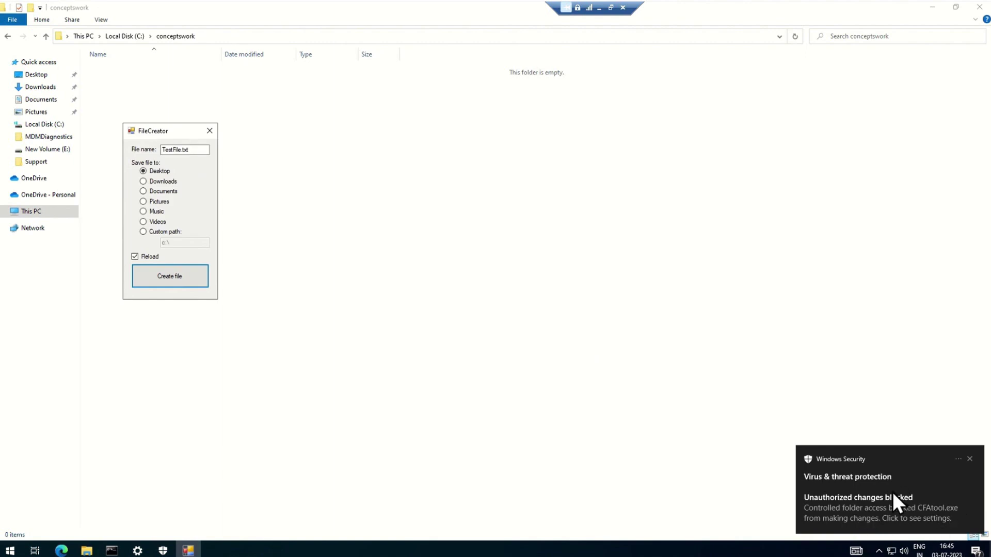
{"action": "left_click", "coordinate": [187, 274]}
{"action": "left_click", "coordinate": [164, 279]}
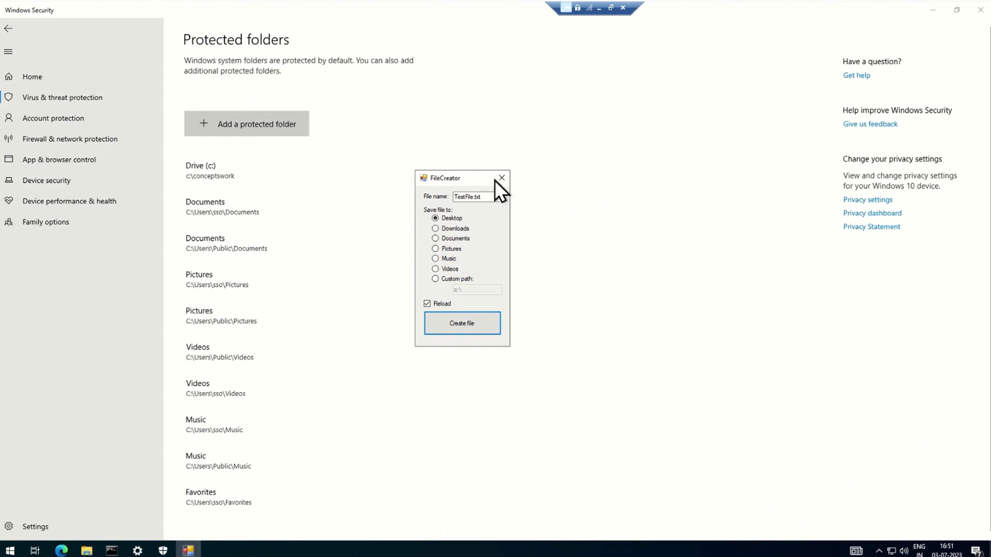
- Close FileCreator and launch eventvwr.exe from the Run box
{"action": "left_click", "coordinate": [501, 178]}
{"action": "key", "text": "super+r"}
{"action": "type", "text": "e"}
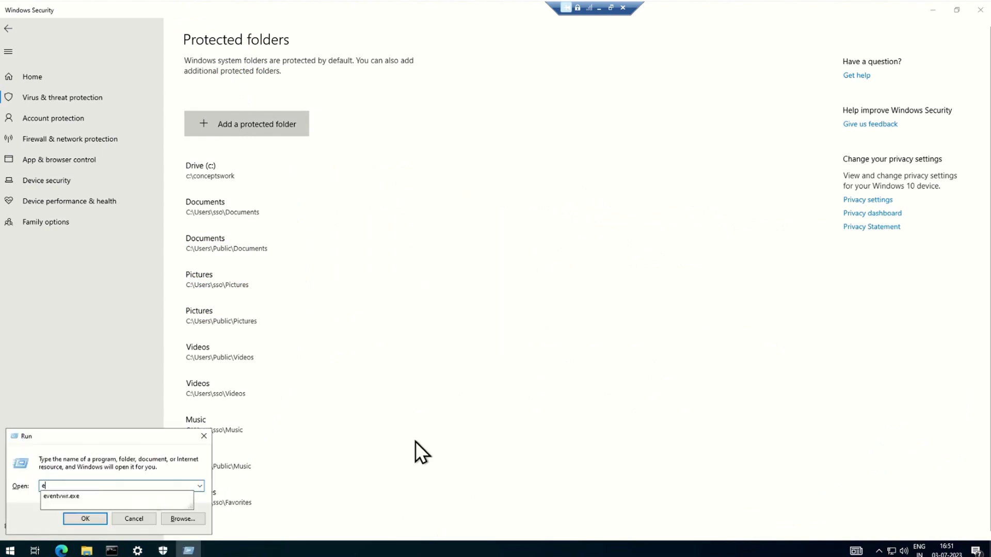
{"action": "type", "text": "ven"}
{"action": "key", "text": "Down"}
{"action": "key", "text": "Return"}
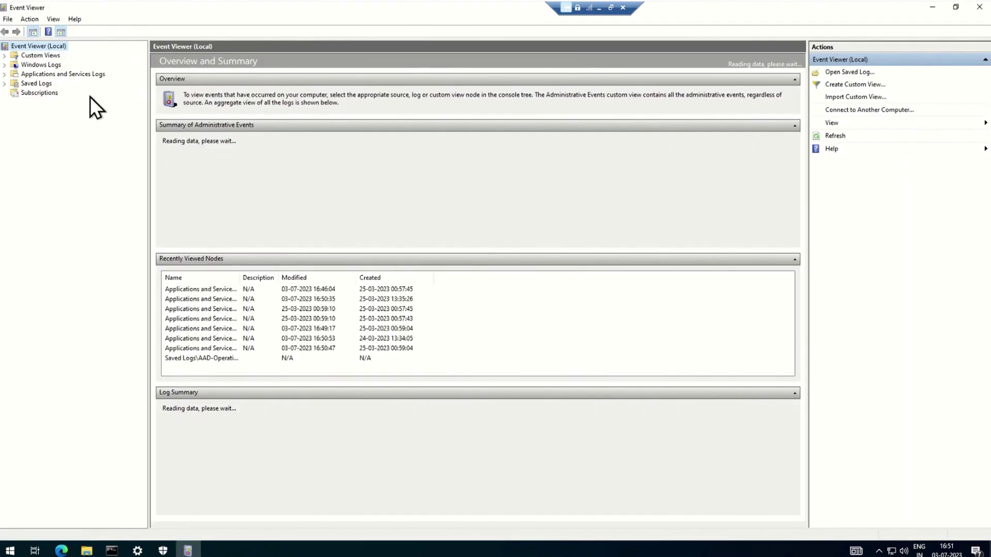
- Open the Windows Defender Operational log under Applications and Services Logs > Microsoft > Windows
{"action": "left_click", "coordinate": [73, 75]}
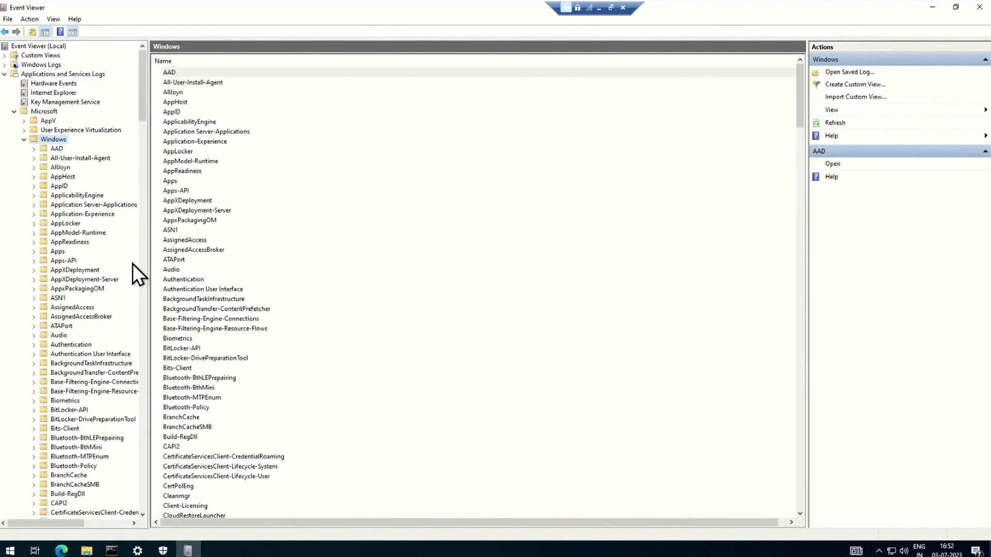
{"action": "left_click", "coordinate": [83, 284]}
{"action": "scroll", "coordinate": [84, 283], "scroll_direction": "down", "scroll_amount": 20}
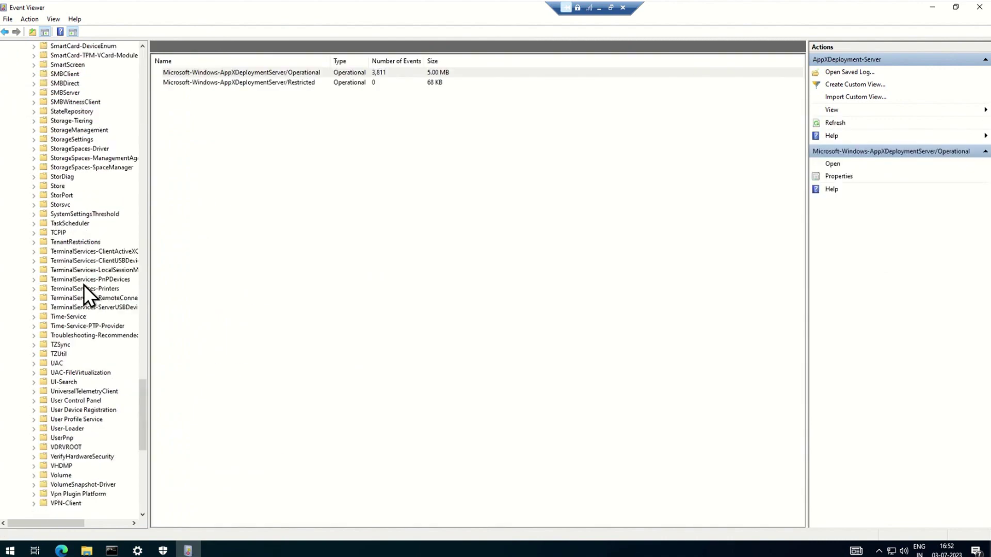
{"action": "key", "text": "w"}
{"action": "key", "text": "Down"}
{"action": "key", "text": "Down"}
{"action": "key", "text": "Down"}
{"action": "key", "text": "Down"}
{"action": "key", "text": "Down"}
{"action": "key", "text": "Down"}
{"action": "key", "text": "Down"}
{"action": "key", "text": "Down"}
{"action": "key", "text": "Down"}
{"action": "key", "text": "Down"}
{"action": "key", "text": "Down"}
{"action": "key", "text": "Down"}
{"action": "key", "text": "Down"}
{"action": "key", "text": "Up"}
{"action": "key", "text": "Up"}
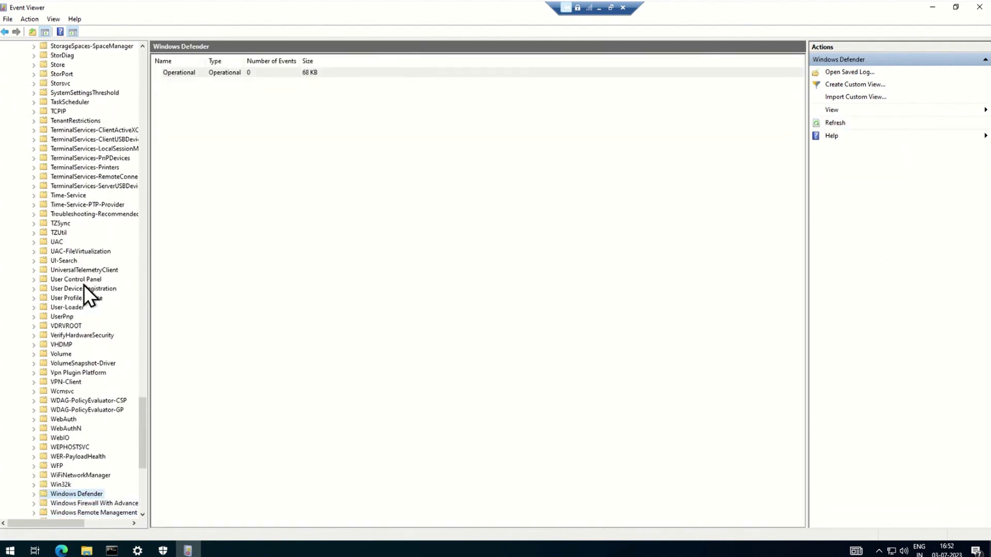
{"action": "scroll", "coordinate": [71, 354], "scroll_direction": "down", "scroll_amount": 10}
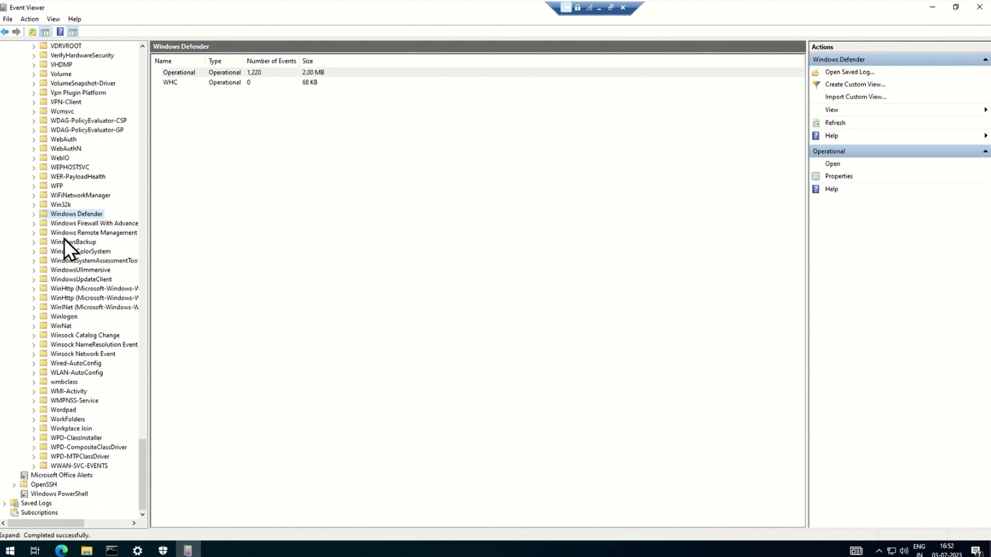
{"action": "key", "text": "Right"}
{"action": "left_click", "coordinate": [79, 225]}
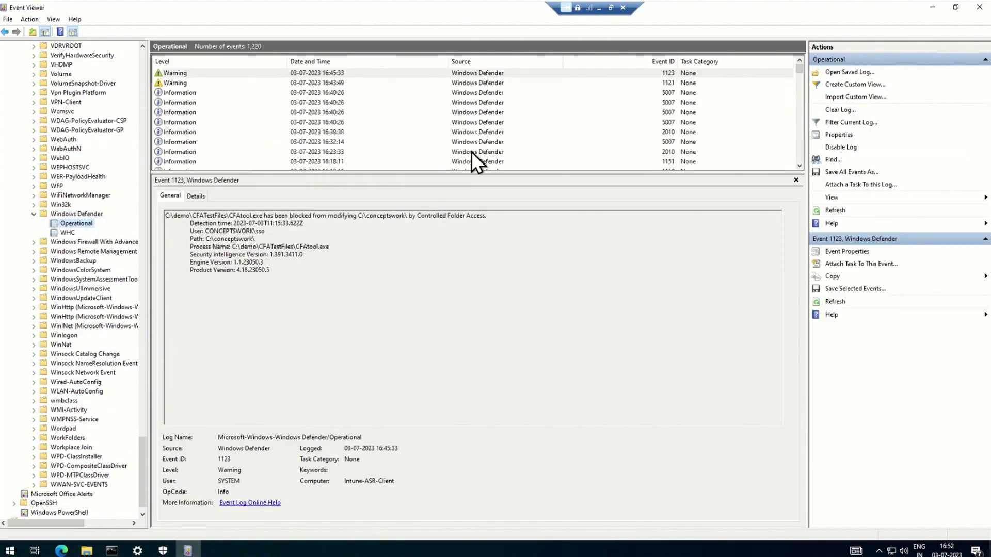
- Open the full properties of warning event 1123 after checking event 1121
{"action": "left_click", "coordinate": [634, 86]}
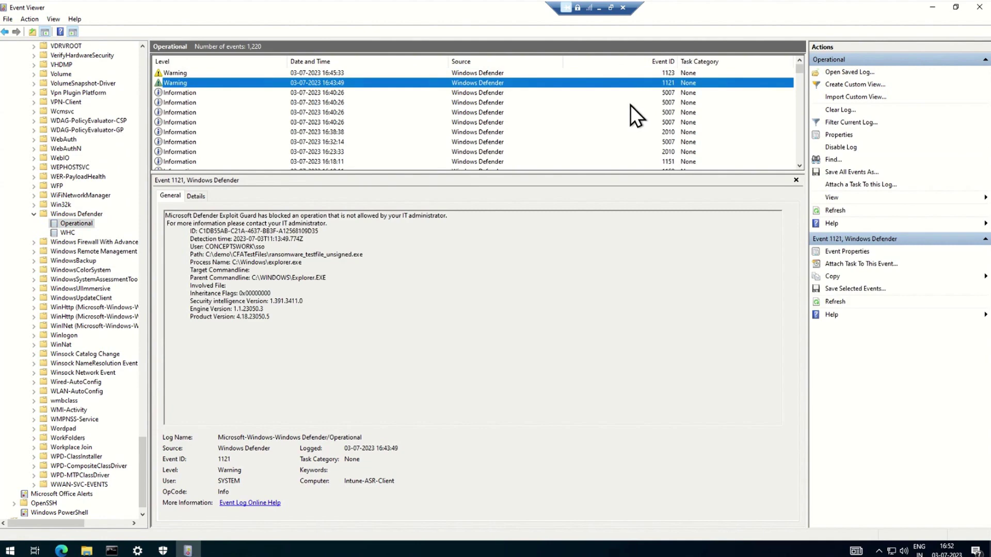
{"action": "key", "text": "Up"}
{"action": "left_click_drag", "start_coordinate": [331, 289], "coordinate": [125, 200]}
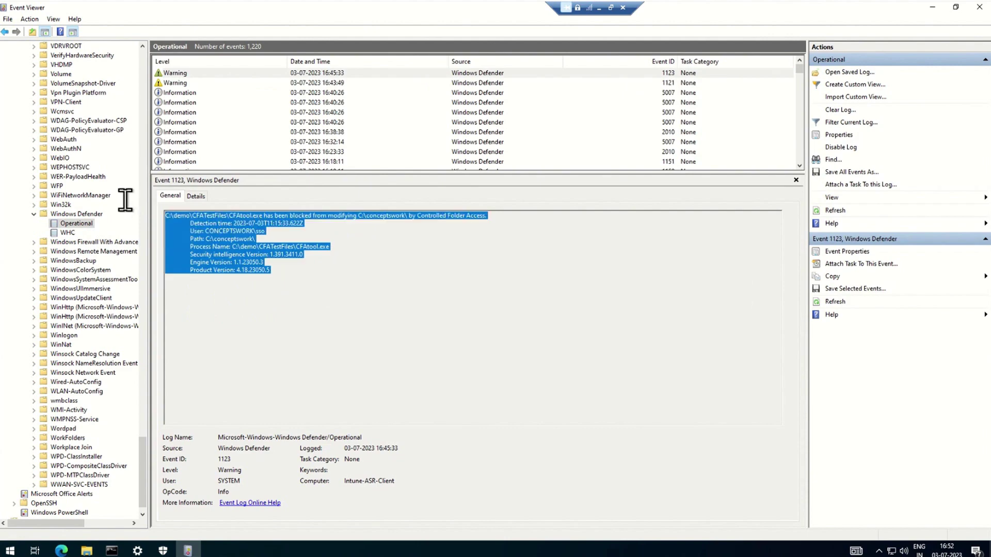
{"action": "double_click", "coordinate": [223, 76]}
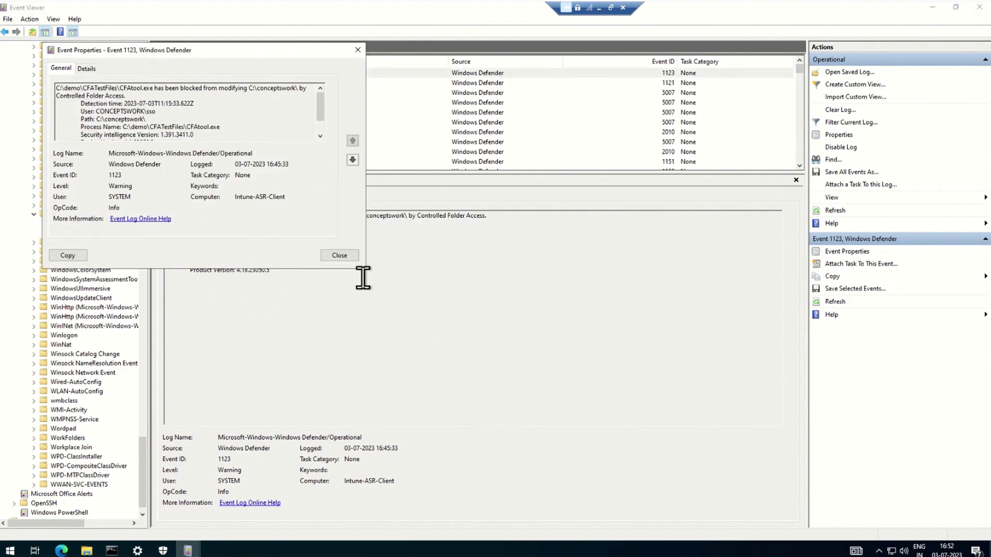
- Copy the enlarged event 1123 description and paste it into a new Notepad window
{"action": "left_click_drag", "start_coordinate": [365, 267], "coordinate": [564, 442]}
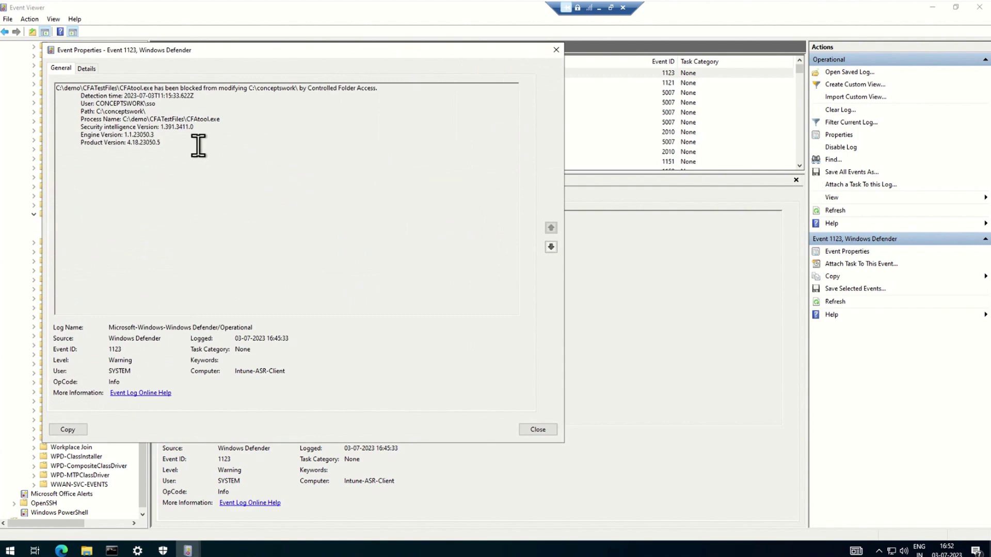
{"action": "left_click_drag", "start_coordinate": [195, 139], "coordinate": [82, 67]}
{"action": "key", "text": "ctrl+c"}
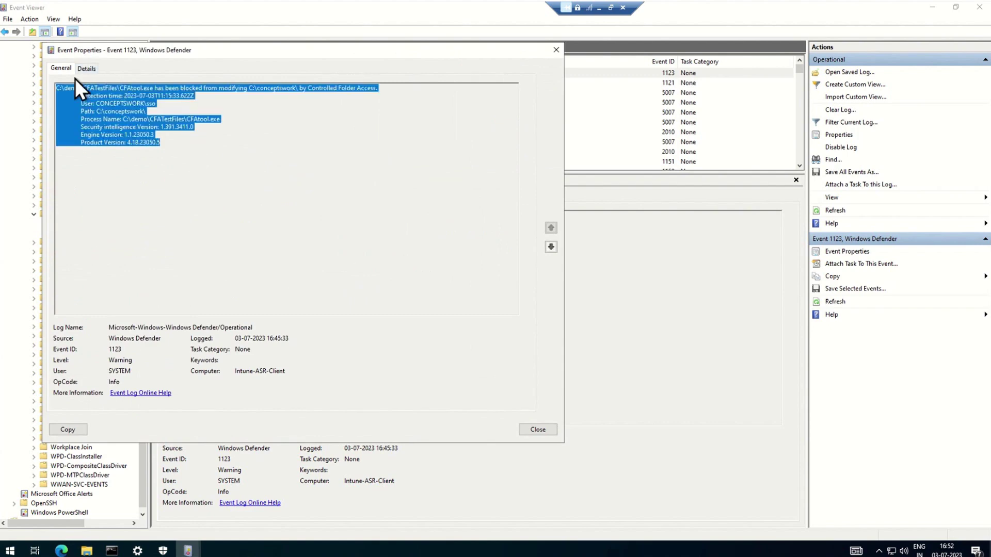
{"action": "key", "text": "super+r"}
{"action": "type", "text": "notepad"}
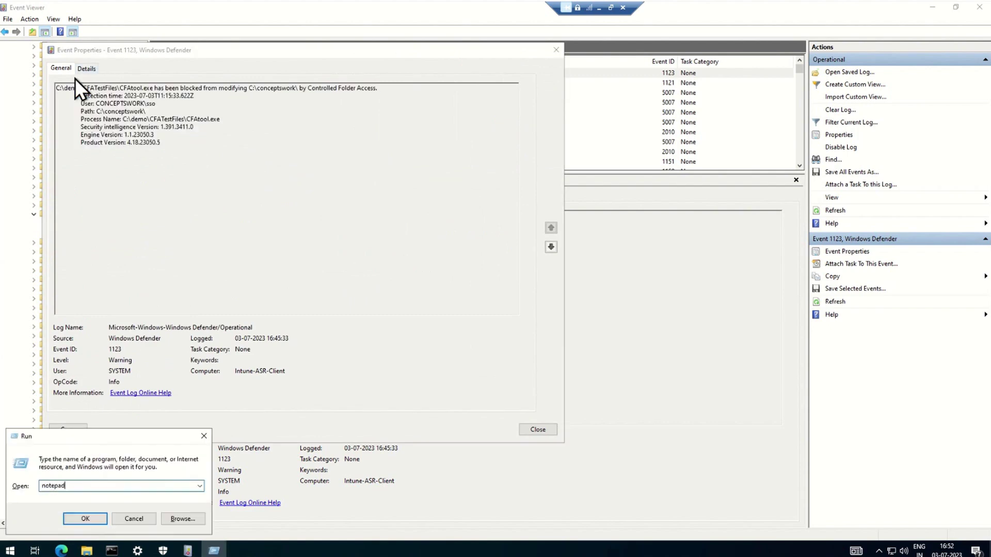
{"action": "key", "text": "Return"}
{"action": "key", "text": "ctrl+v"}
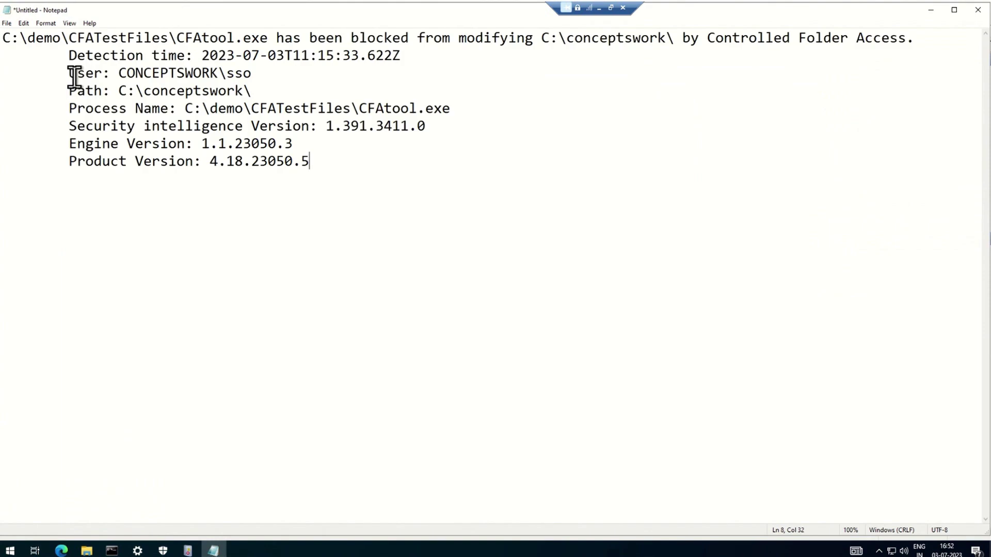
- Highlight the CFAtool path, C:\conceptswork\ folder and user/version details, then move to the next slide
{"action": "left_click_drag", "start_coordinate": [145, 39], "coordinate": [266, 38]}
{"action": "left_click_drag", "start_coordinate": [526, 39], "coordinate": [732, 39]}
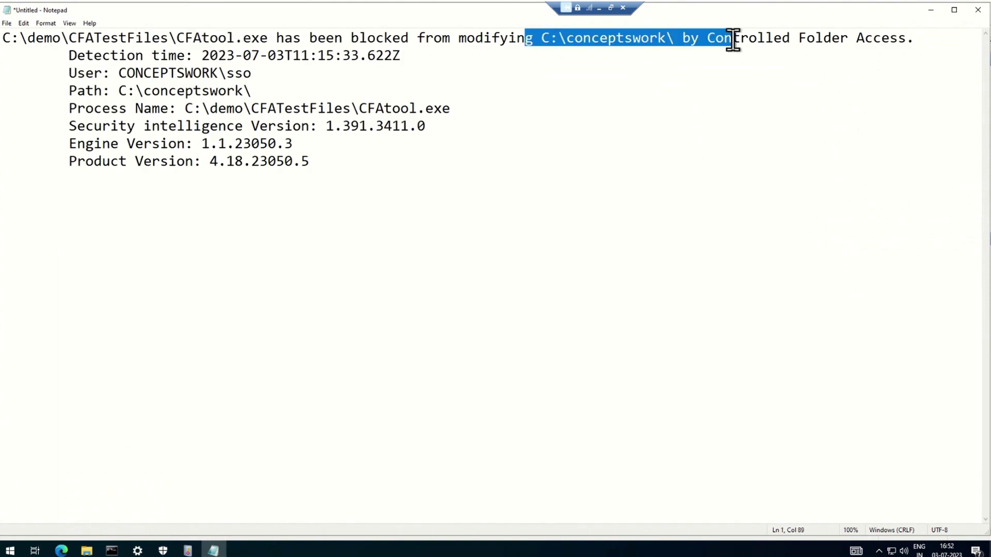
{"action": "left_click_drag", "start_coordinate": [184, 73], "coordinate": [332, 175]}
{"action": "left_click", "coordinate": [415, 329]}
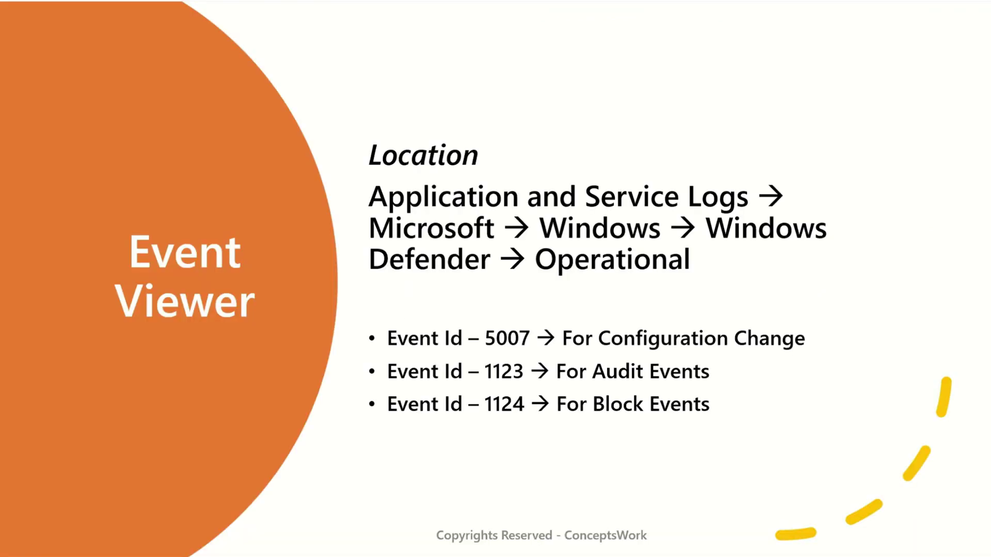
{"action": "key", "text": "Right"}
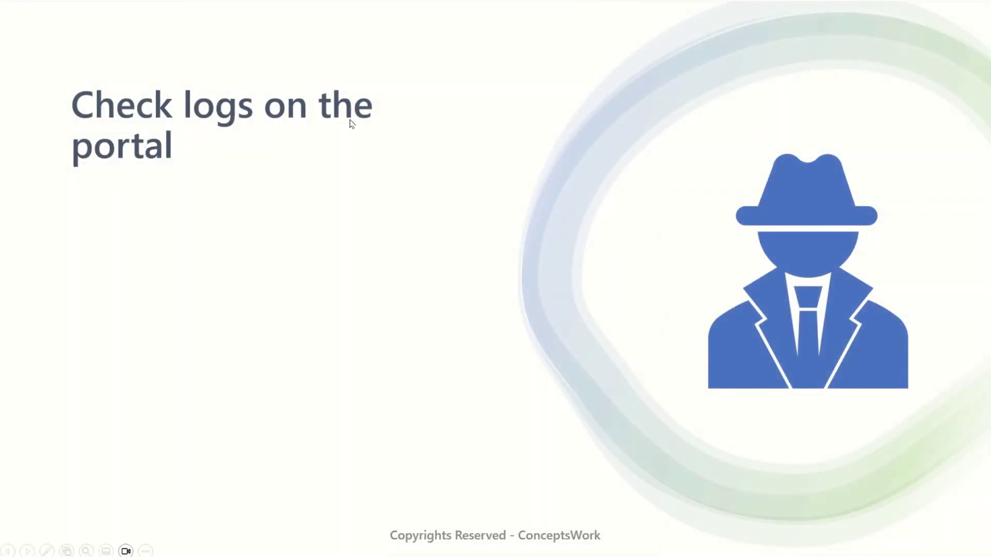
- Reveal the Advanced Hunting Query, Device Timeline and no-alerts bullets on the slide
{"action": "key", "text": "Right"}
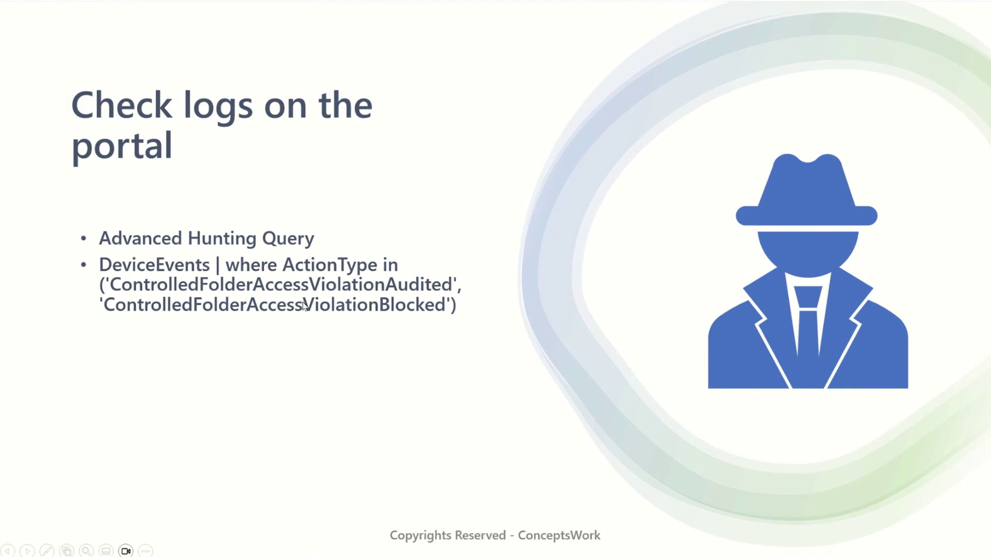
{"action": "key", "text": "Right"}
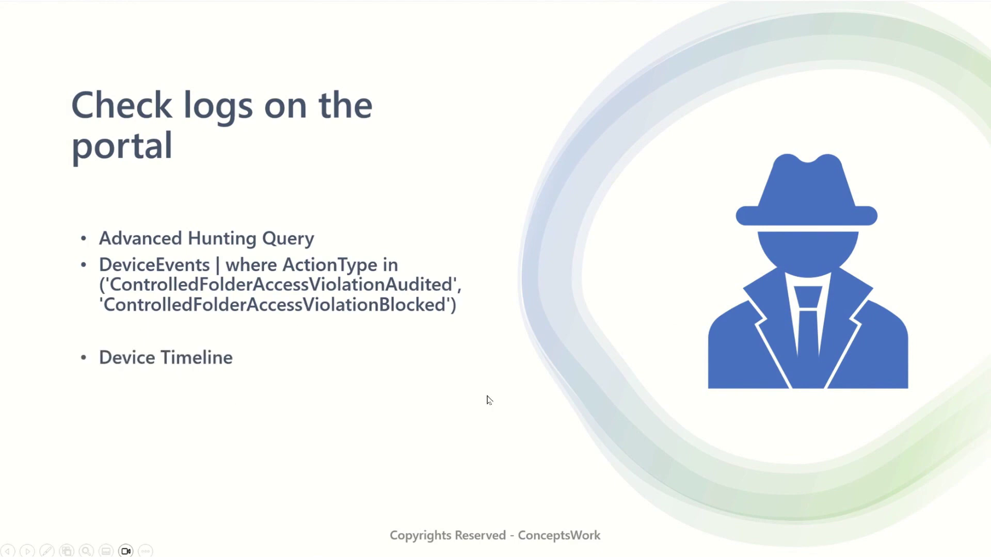
{"action": "key", "text": "Right"}
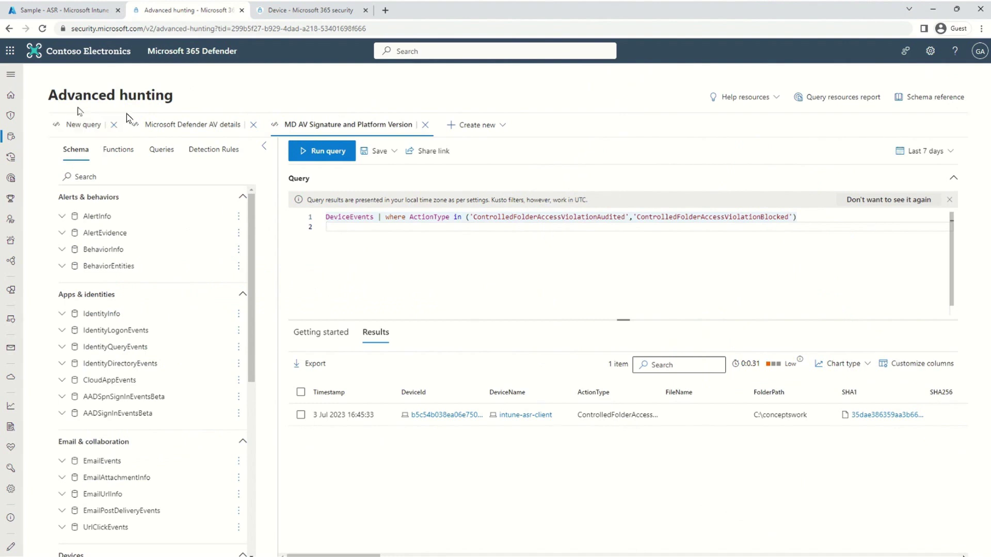
- Run the DeviceEvents Controlled Folder Access query and inspect its single blocked CFAtool.exe record
{"action": "left_click", "coordinate": [11, 76]}
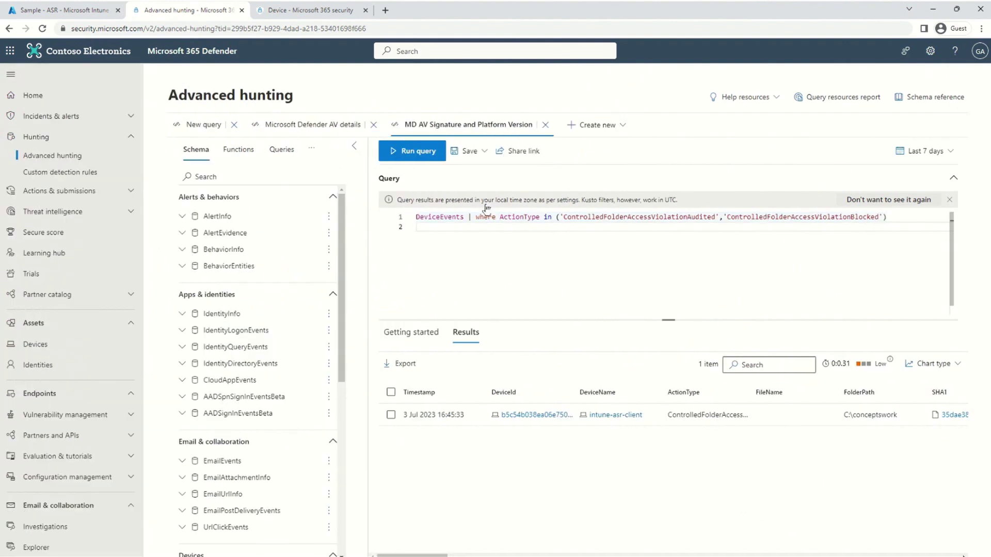
{"action": "left_click", "coordinate": [901, 220]}
{"action": "key", "text": "shift+Home"}
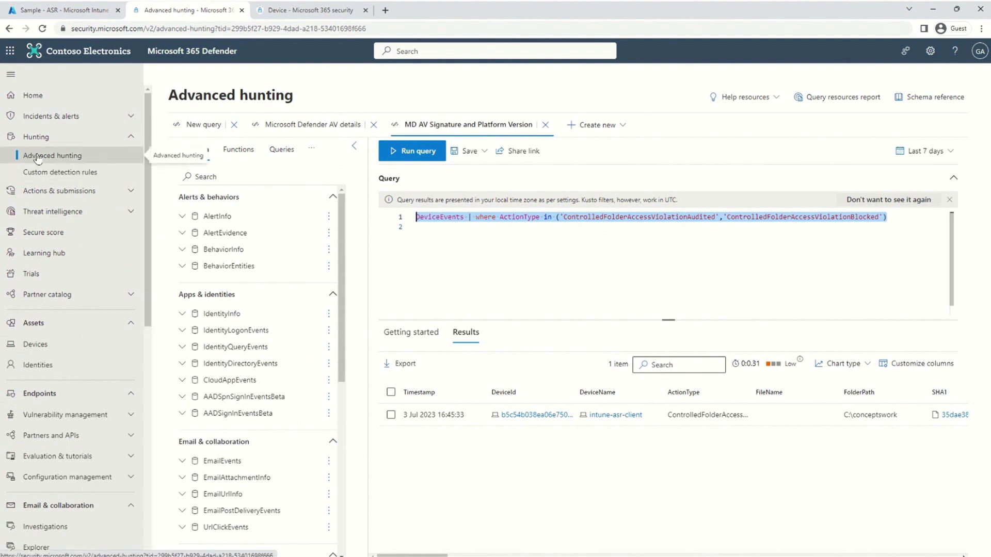
{"action": "left_click", "coordinate": [458, 243]}
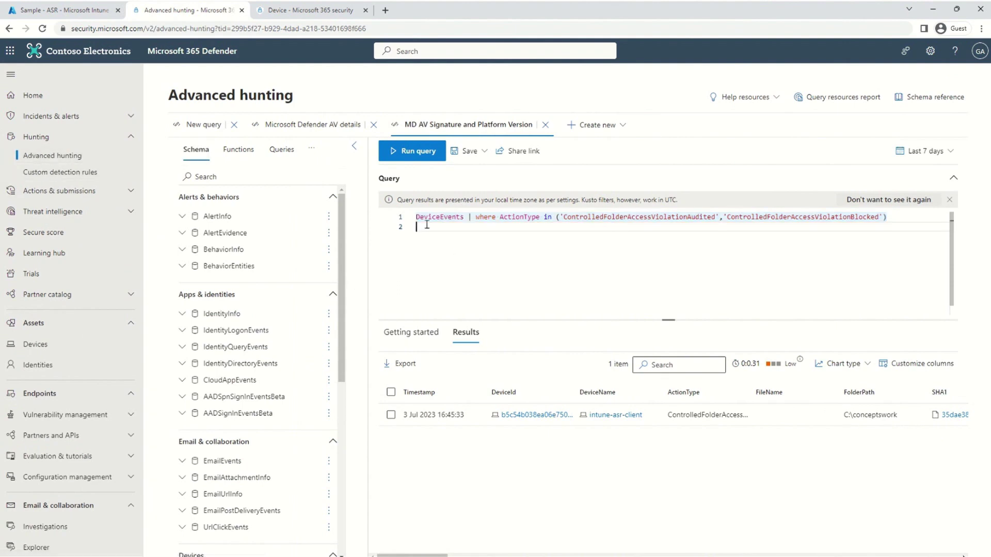
{"action": "left_click_drag", "start_coordinate": [436, 217], "coordinate": [859, 217]}
{"action": "left_click", "coordinate": [410, 151]}
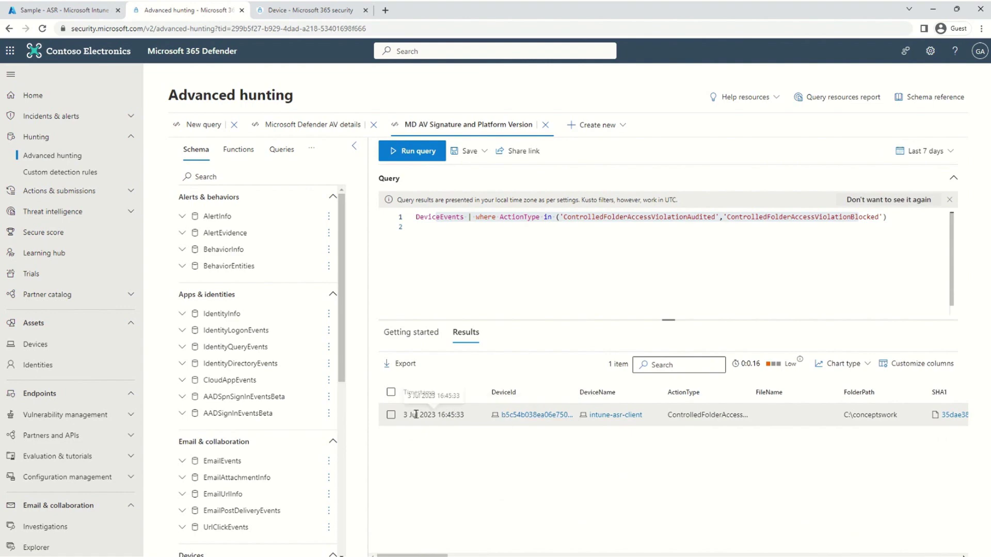
{"action": "left_click", "coordinate": [397, 416]}
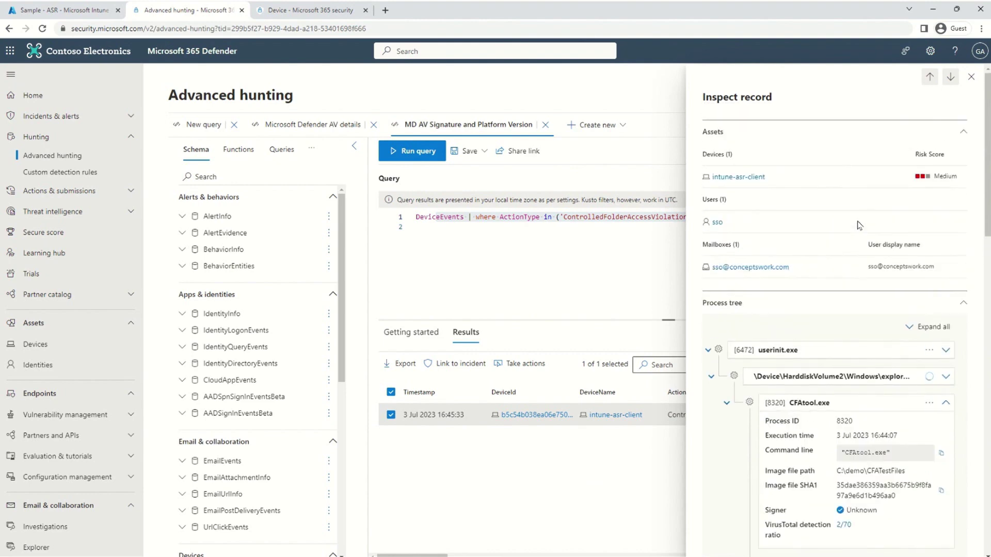
{"action": "scroll", "coordinate": [858, 225], "scroll_direction": "down", "scroll_amount": 5}
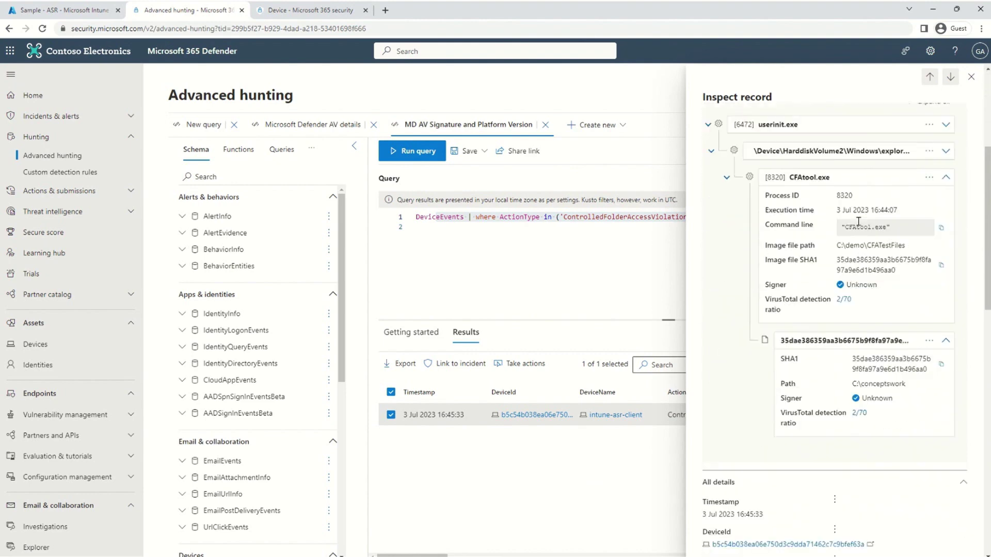